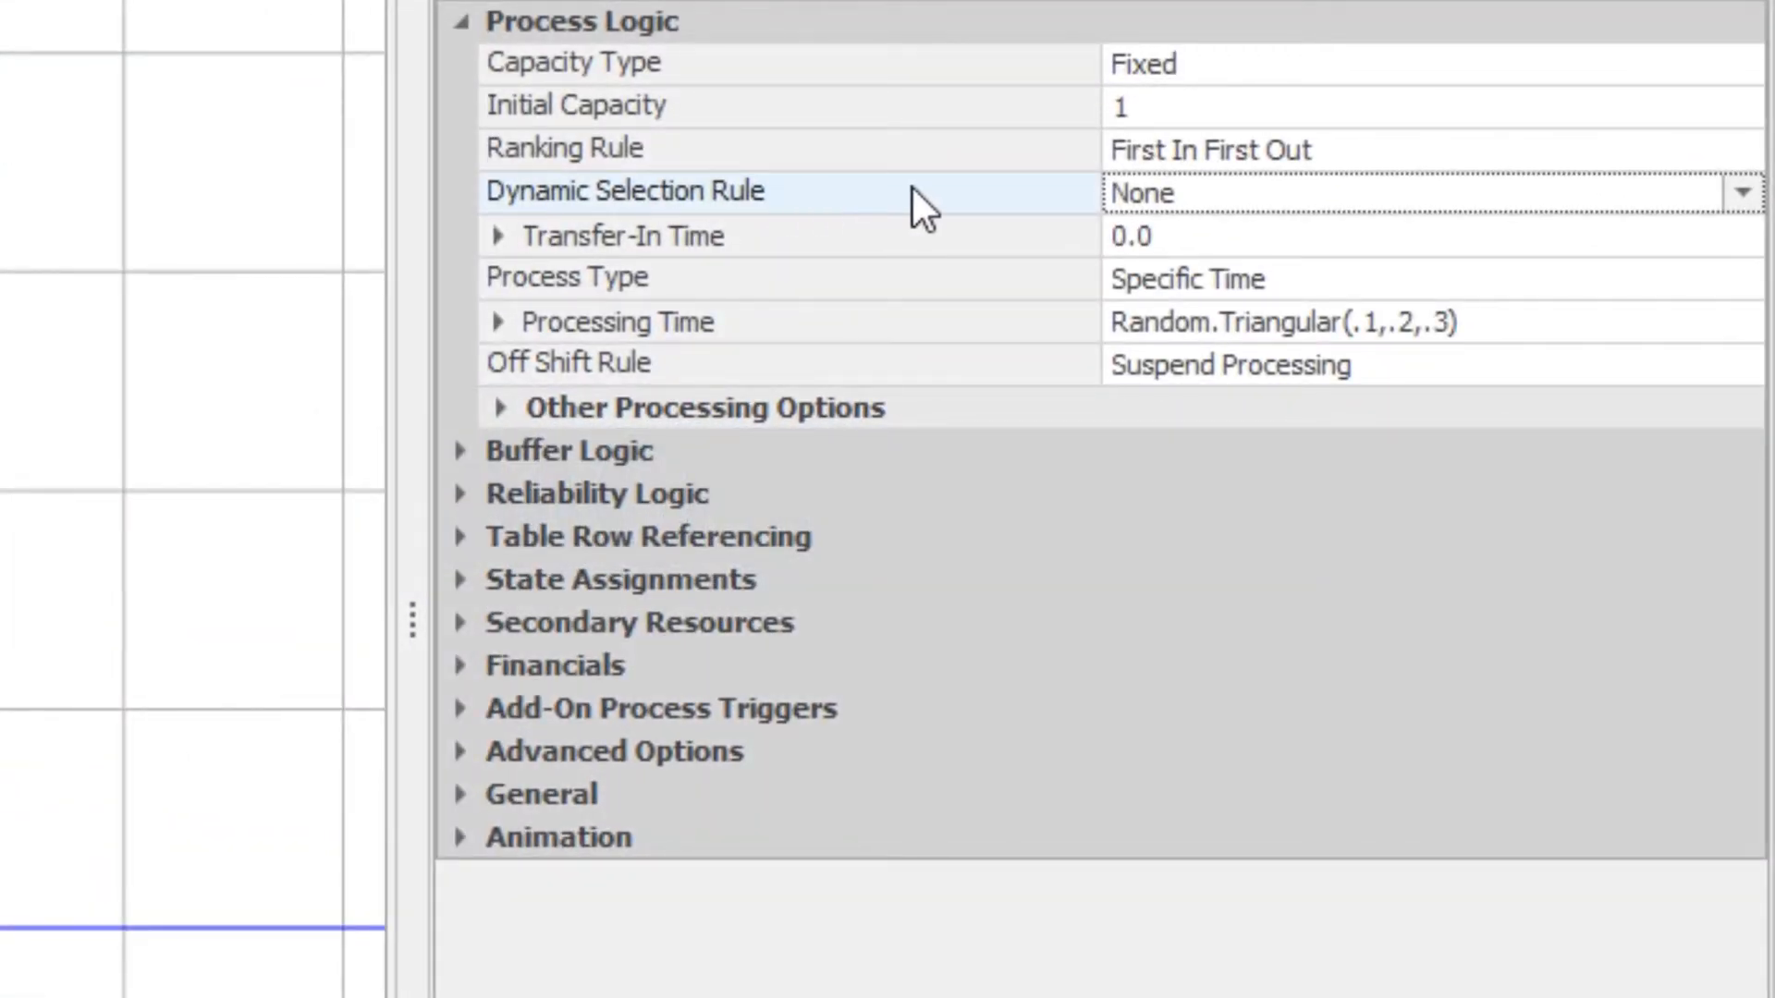
Set Server1's Dynamic Selection Rule to Standard Dispatching Rule.
left_click(1743, 195)
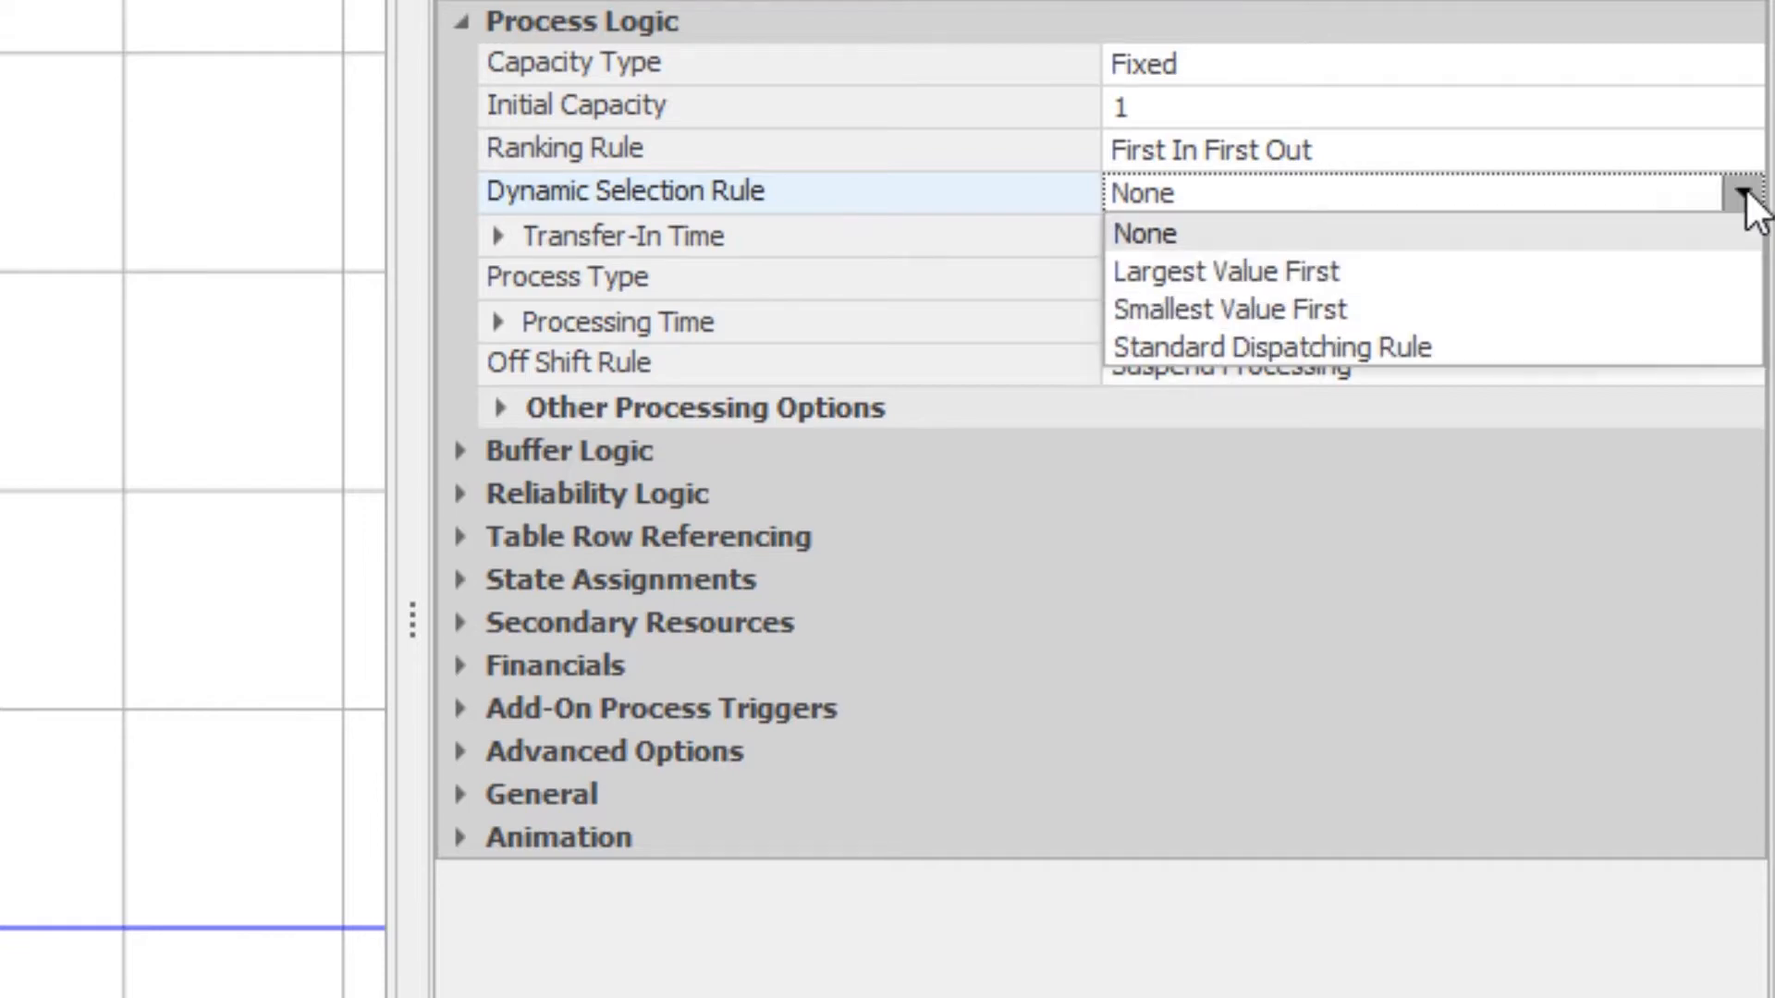
left_click(1627, 350)
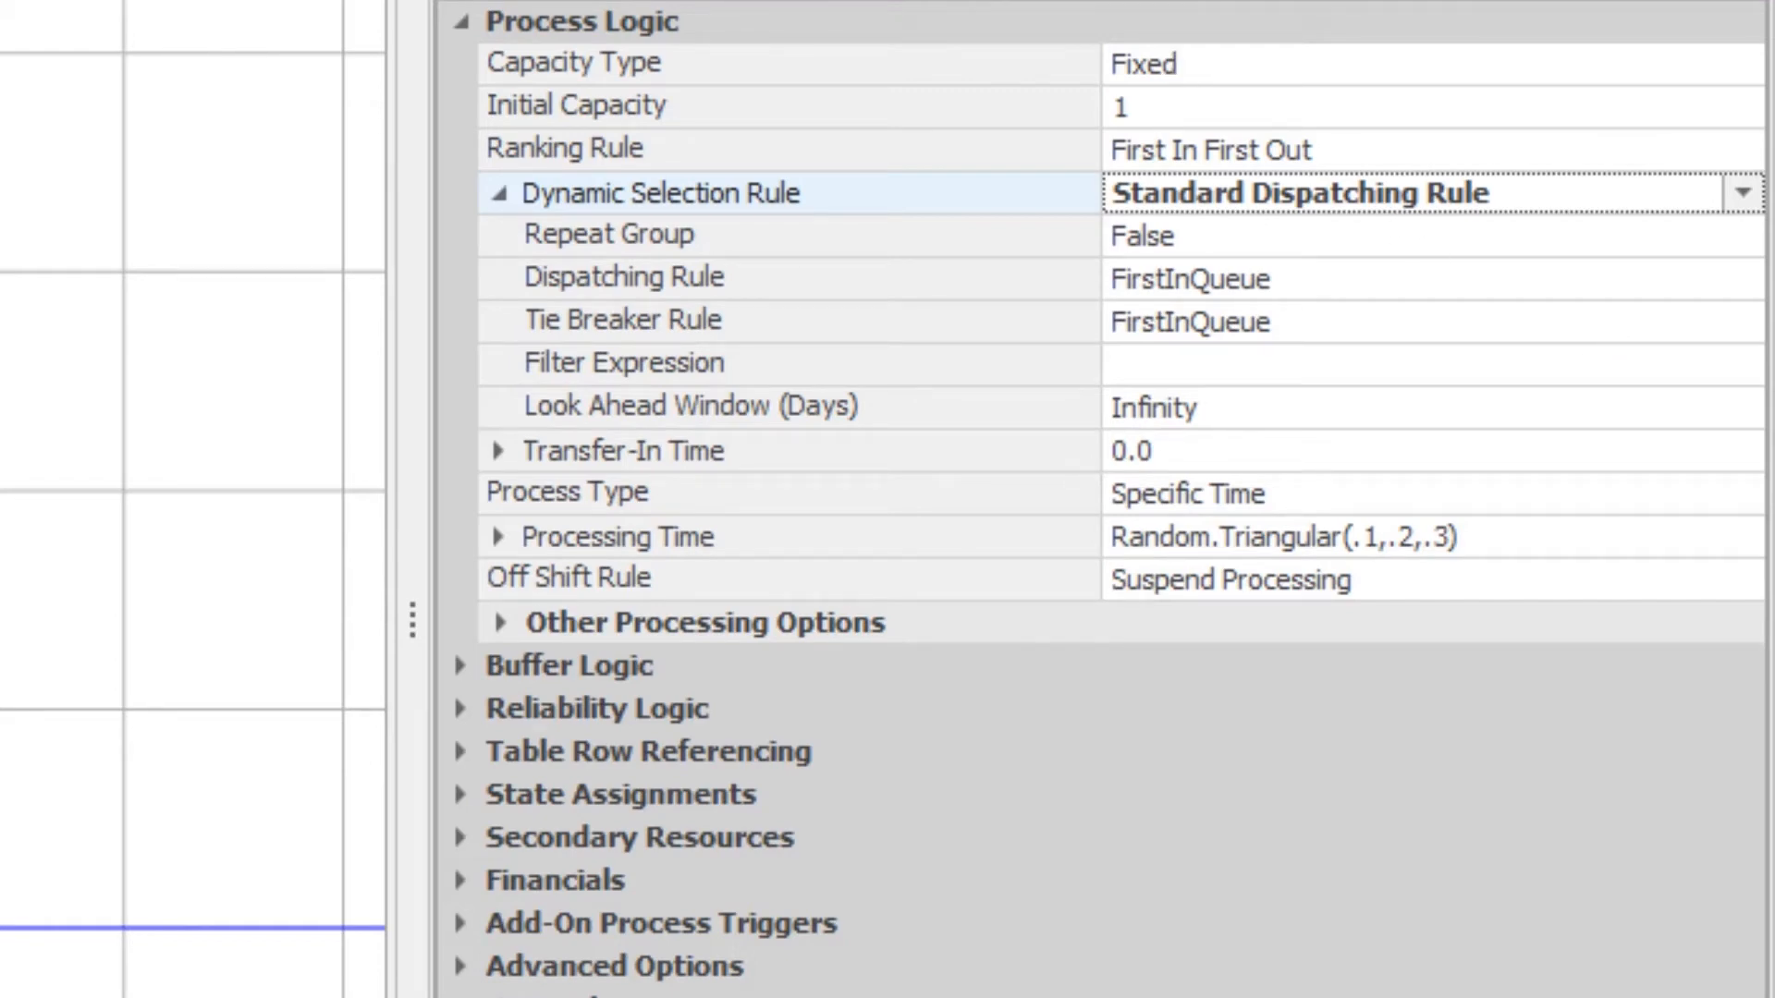
left_click(943, 286)
right_click(943, 286)
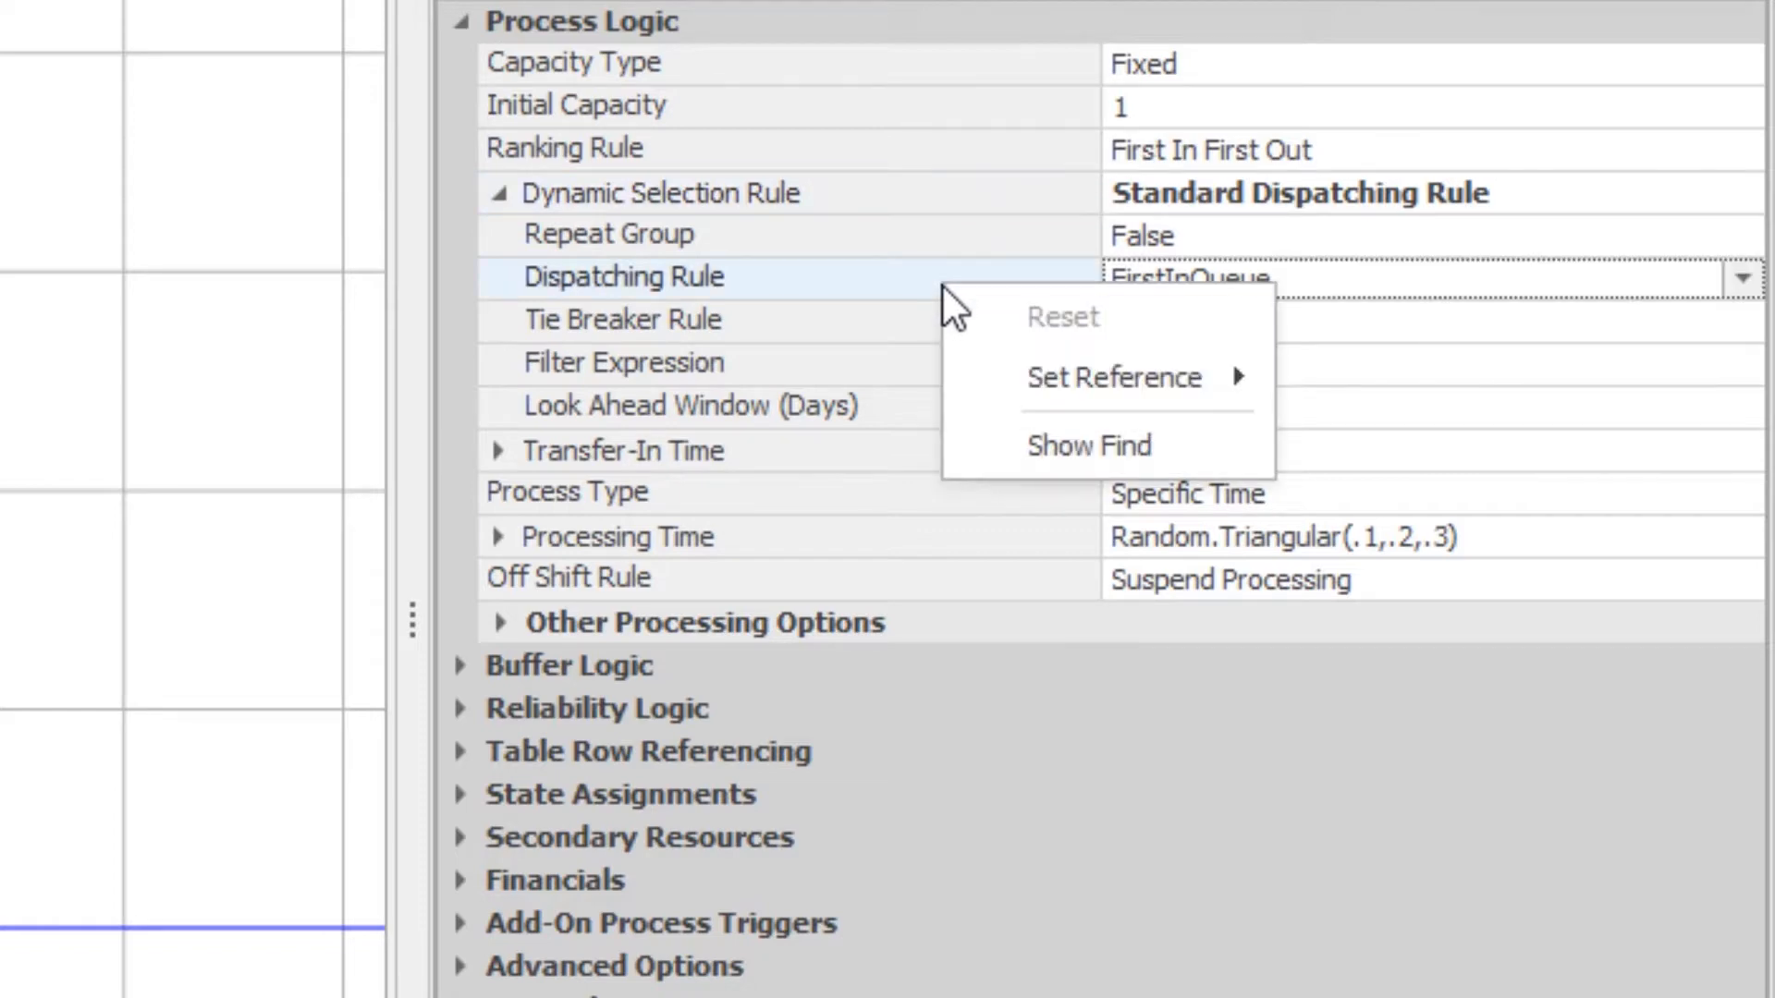
mouse_move(993, 379)
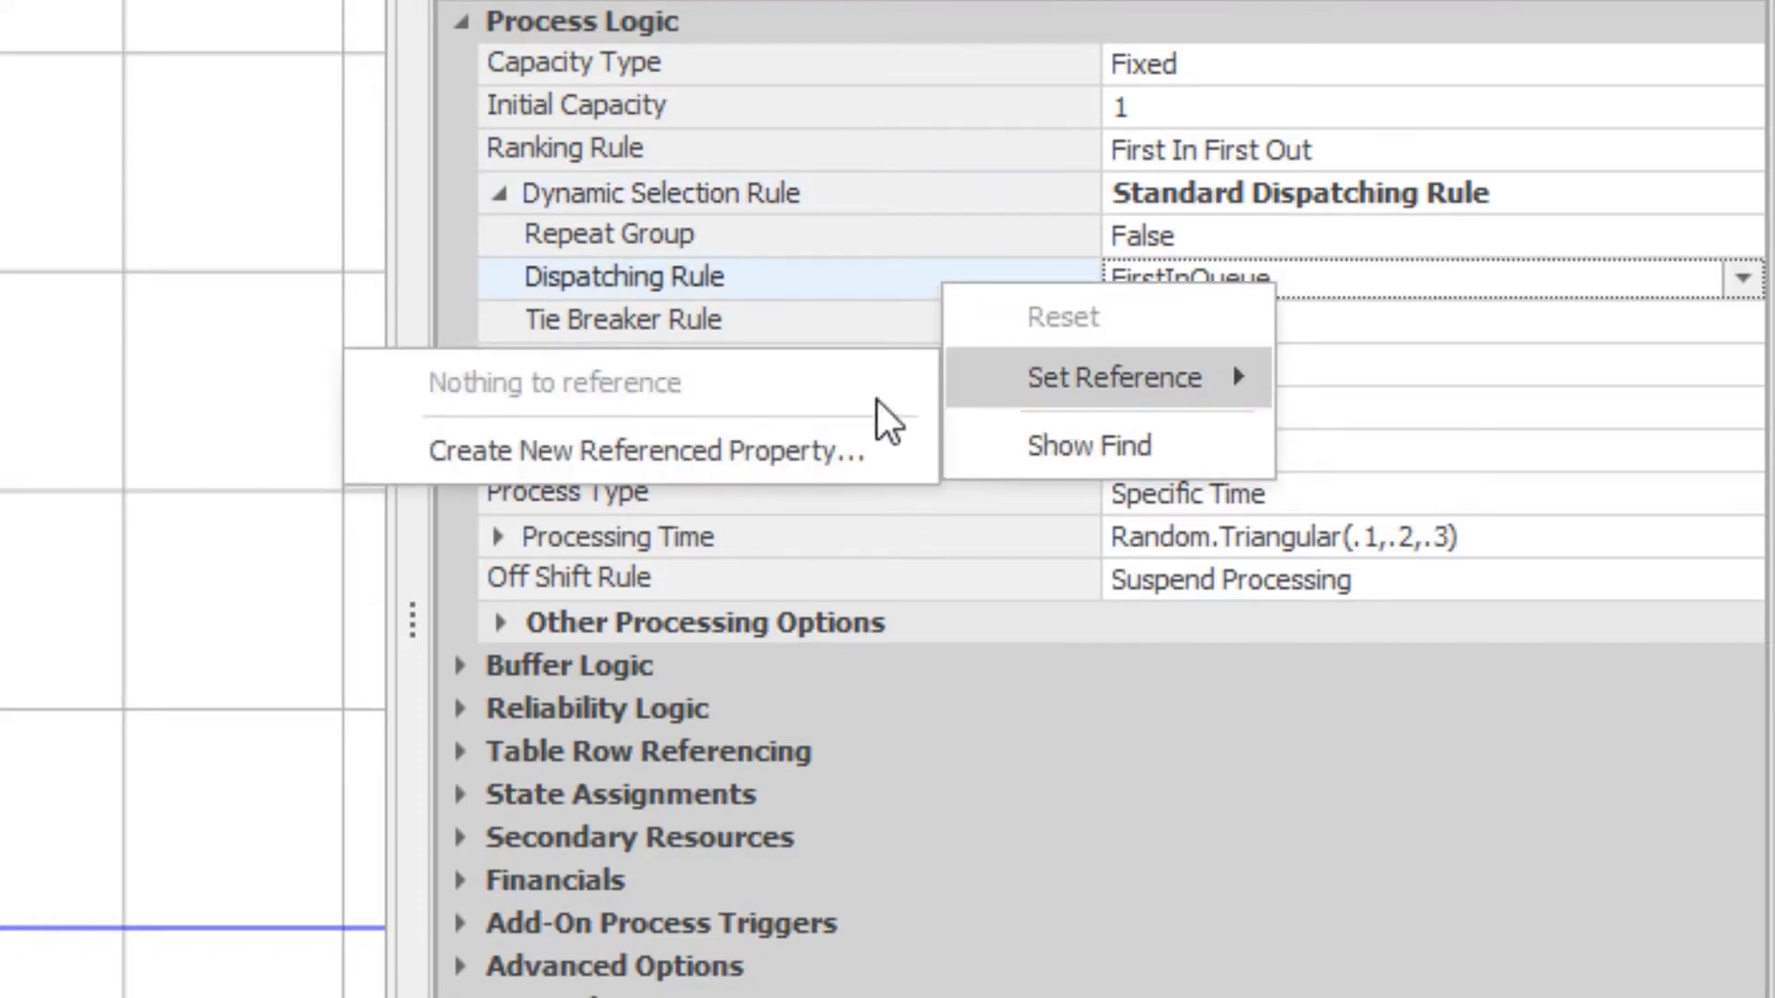
left_click(768, 442)
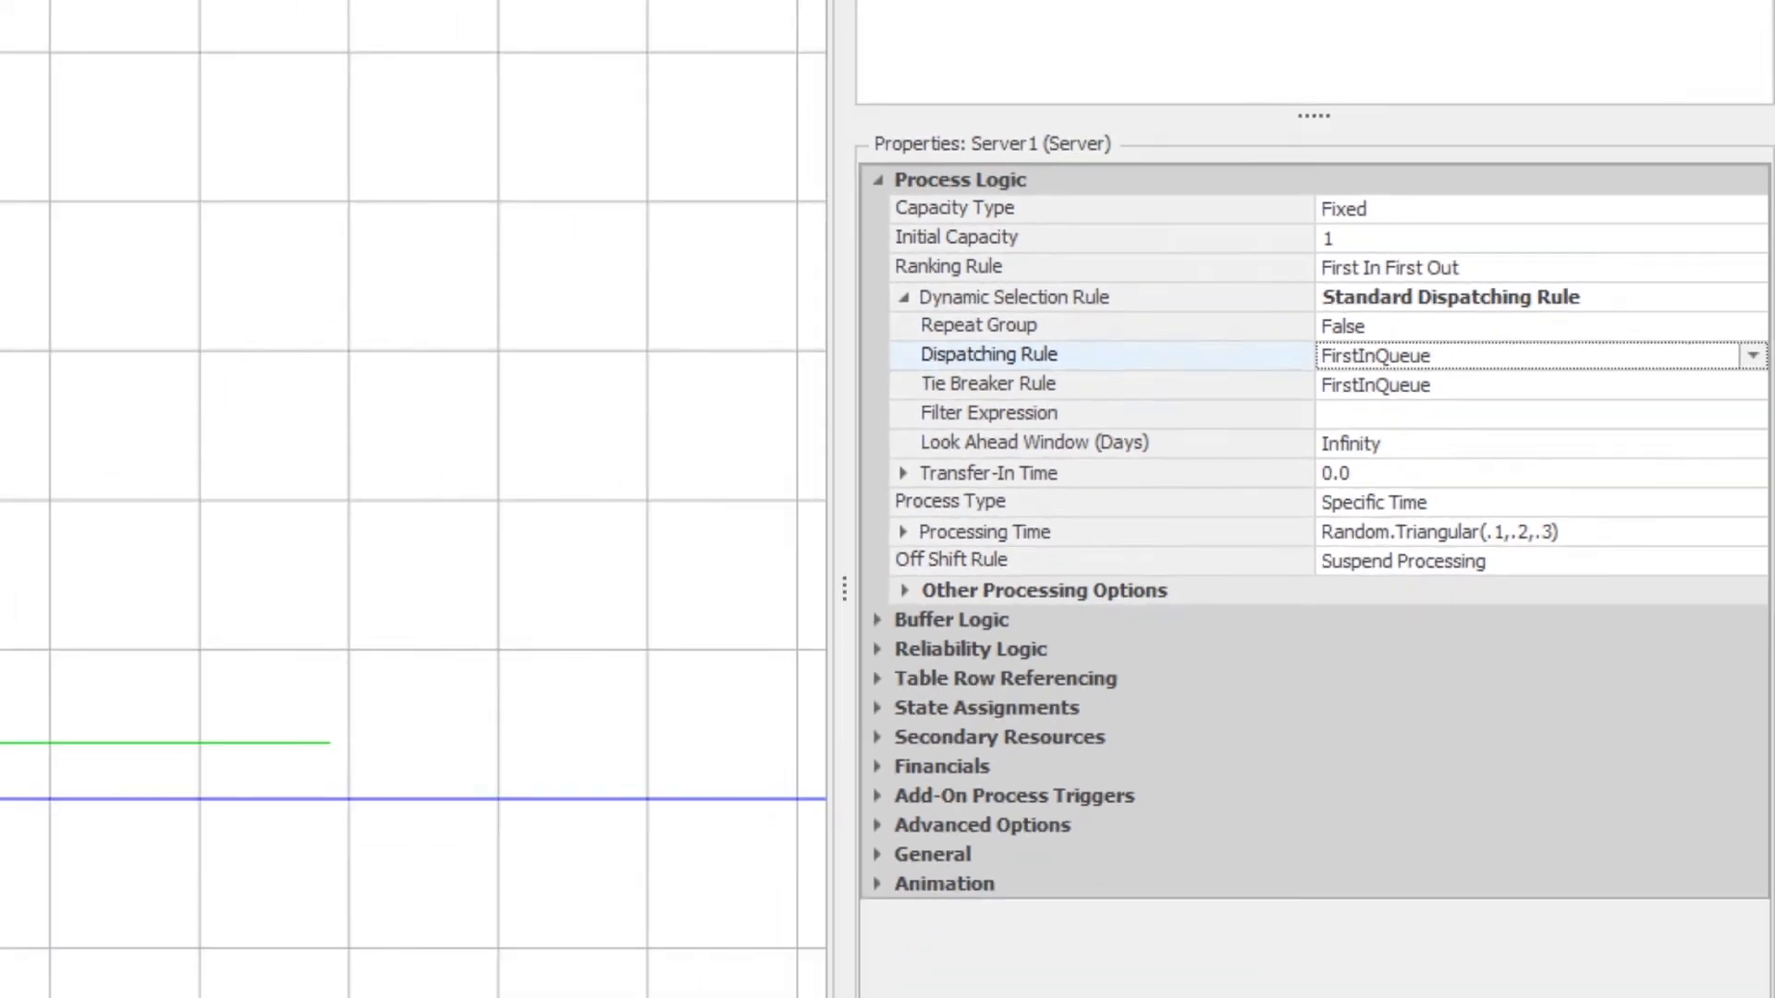
Look through the standard property types that can be added to the model's property definitions, and return to the facility model.
left_click(185, 160)
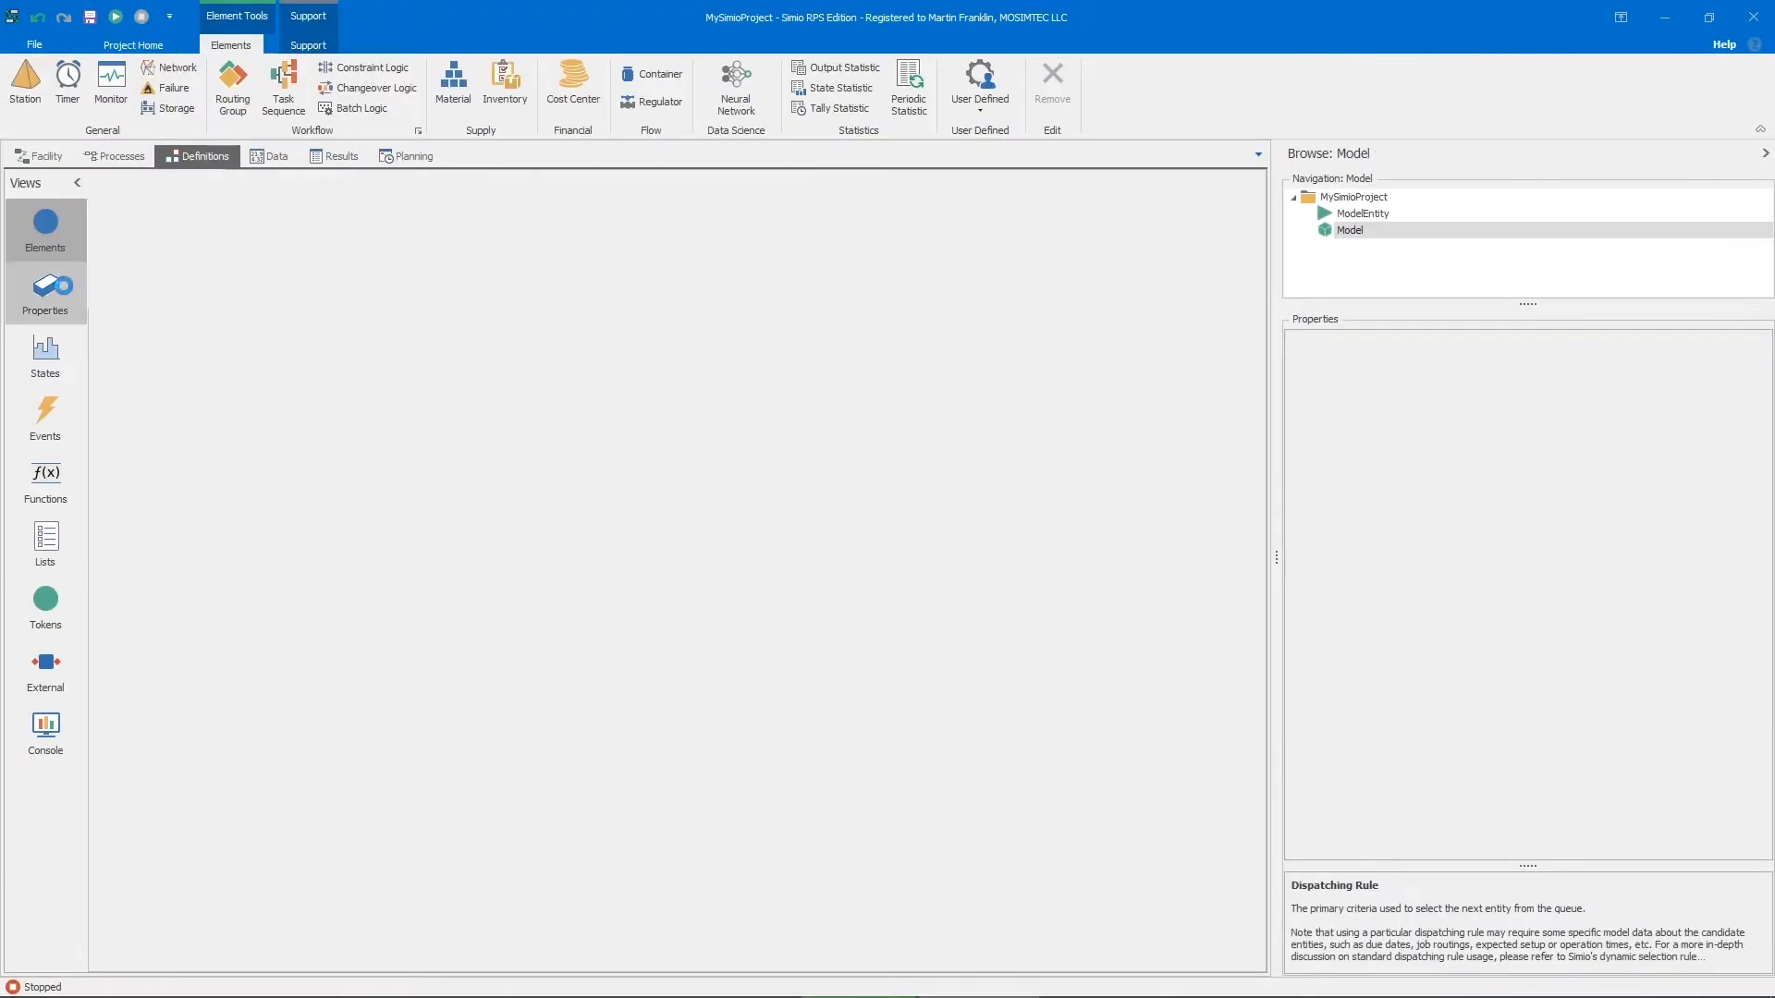
left_click(63, 289)
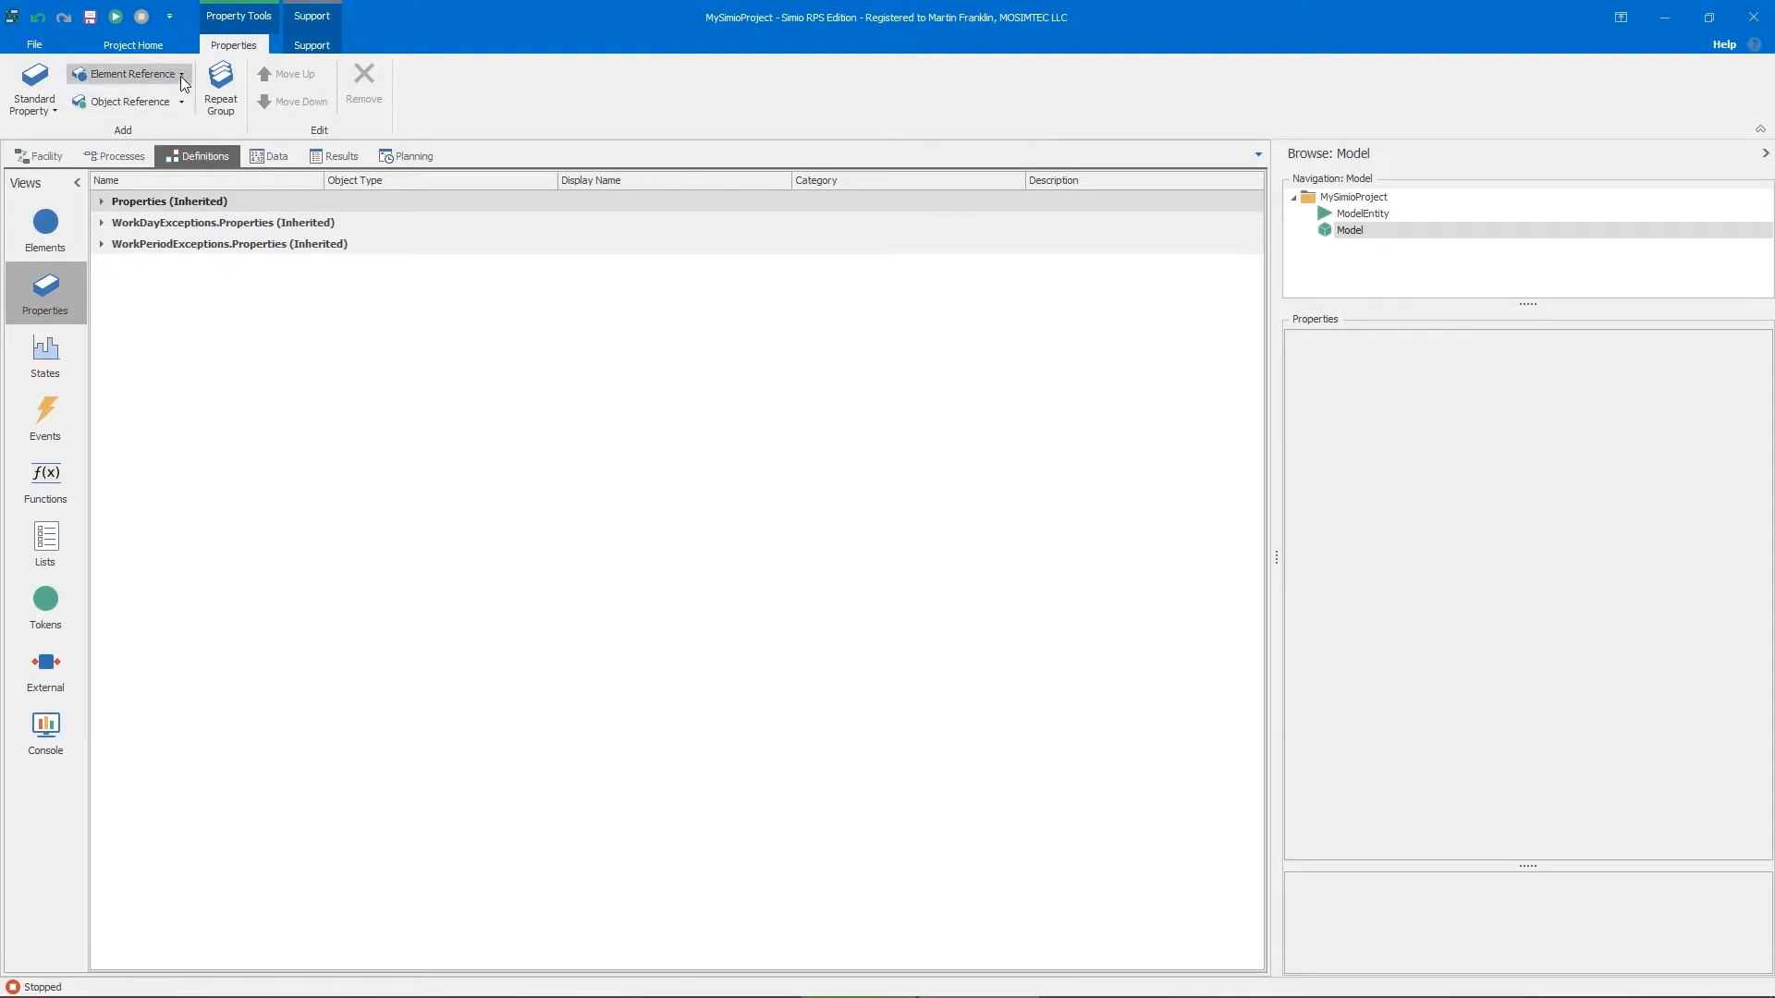
left_click(52, 108)
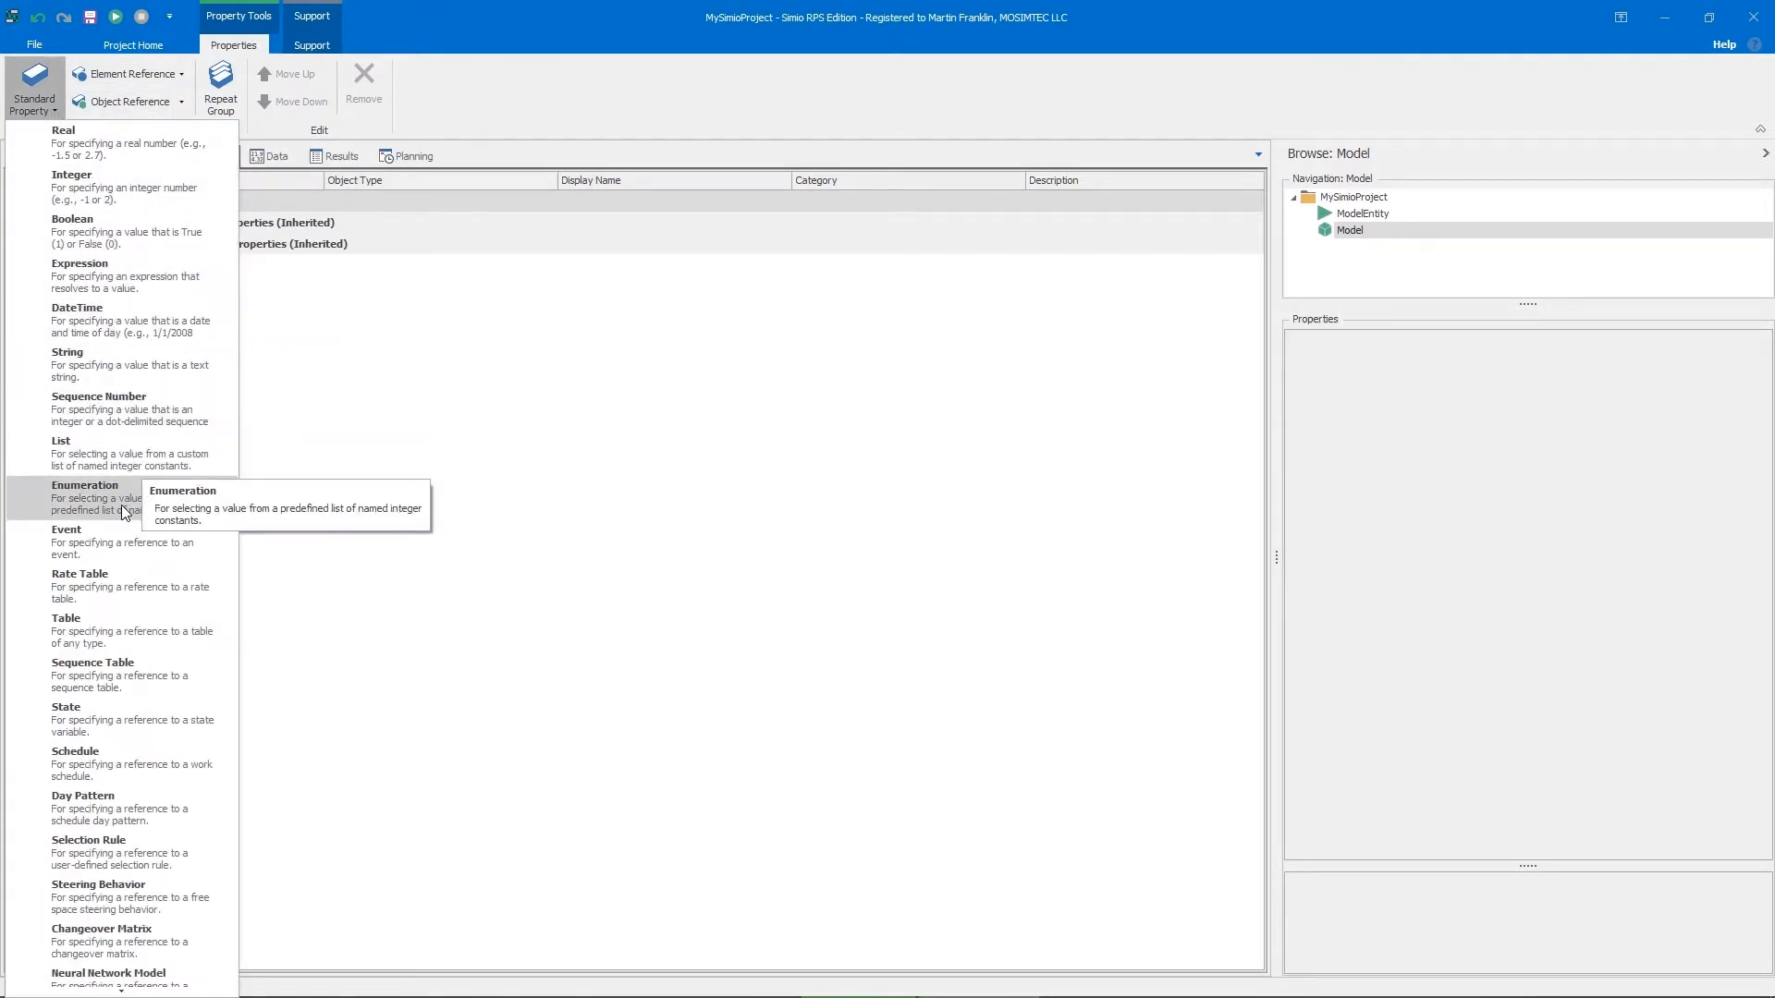
left_click(610, 102)
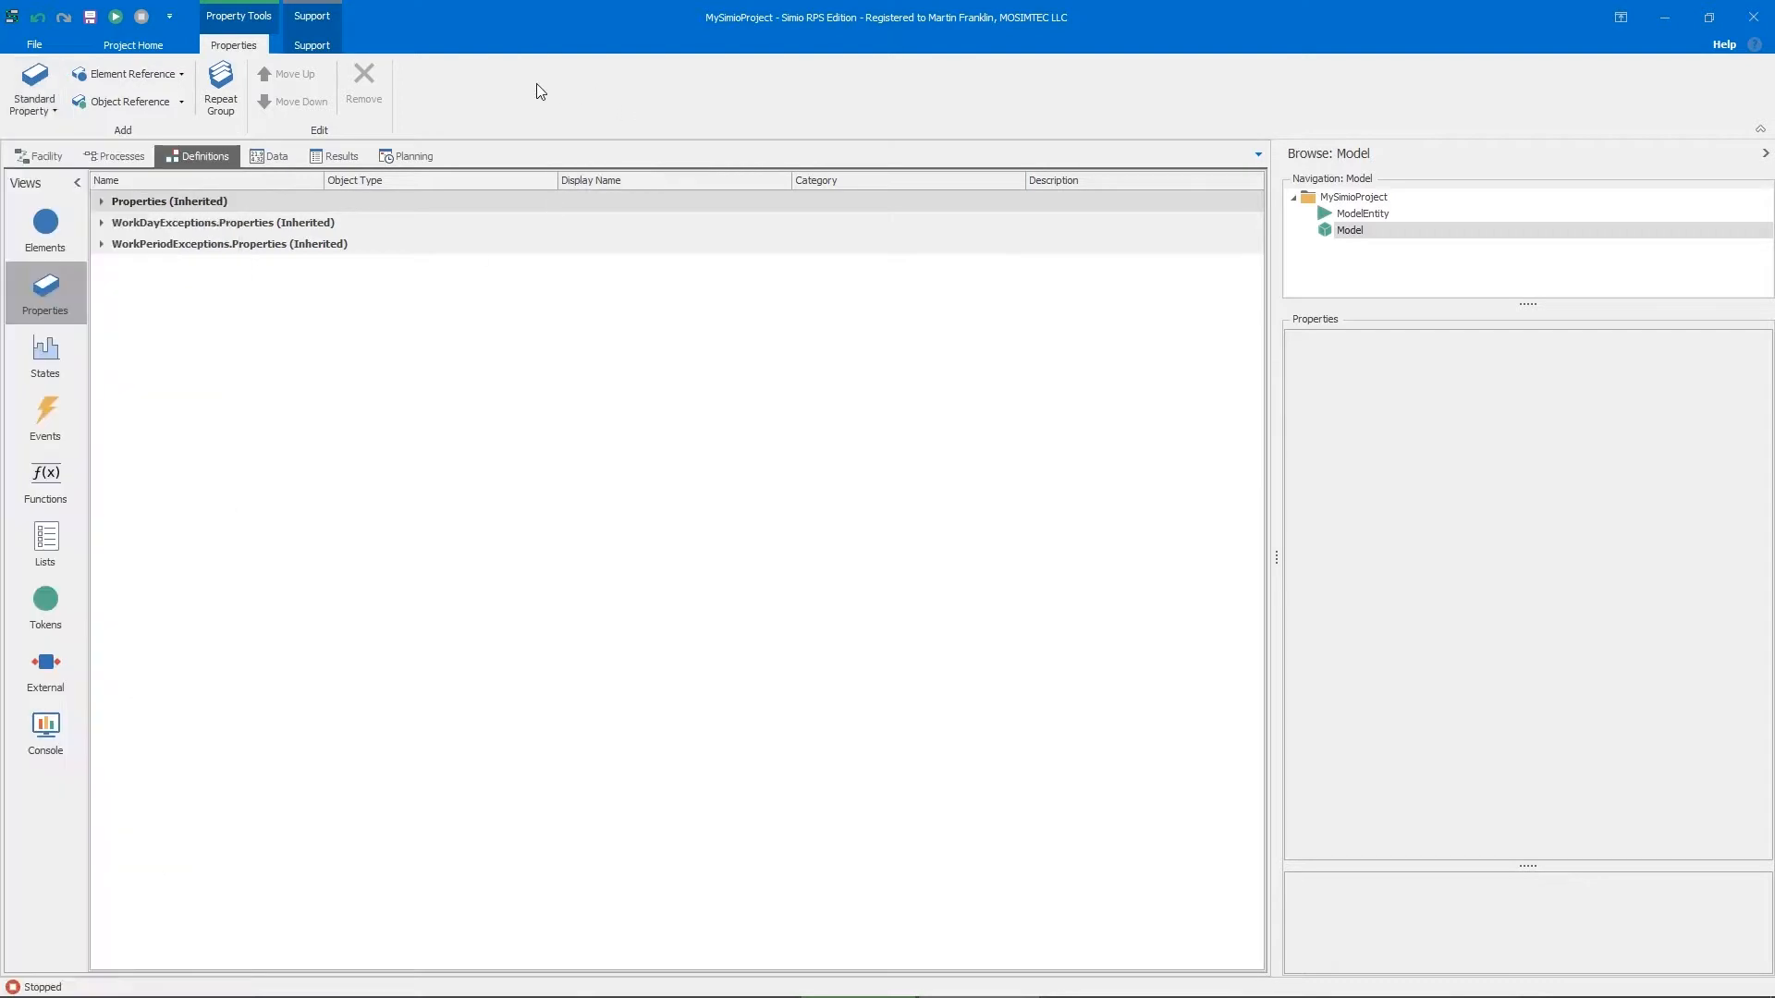
left_click(28, 156)
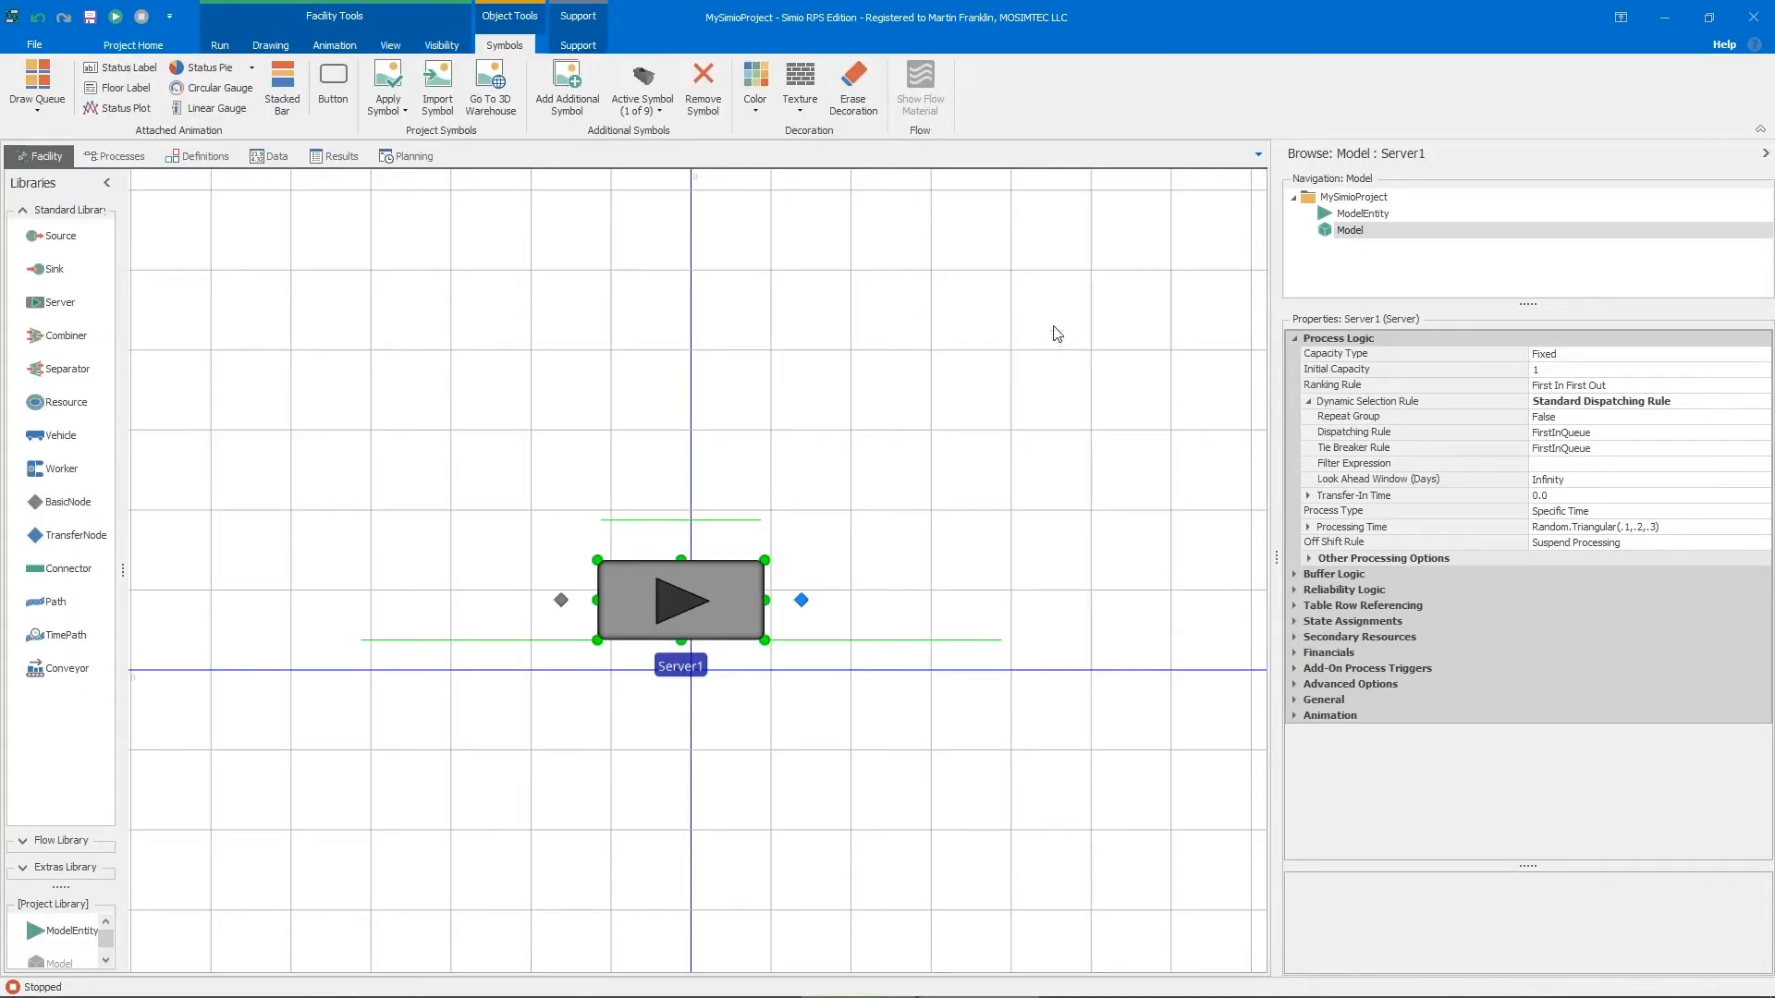
Create a new referenced property named DispatchingRule for Server1's Dispatching Rule.
right_click(1499, 430)
mouse_move(1539, 467)
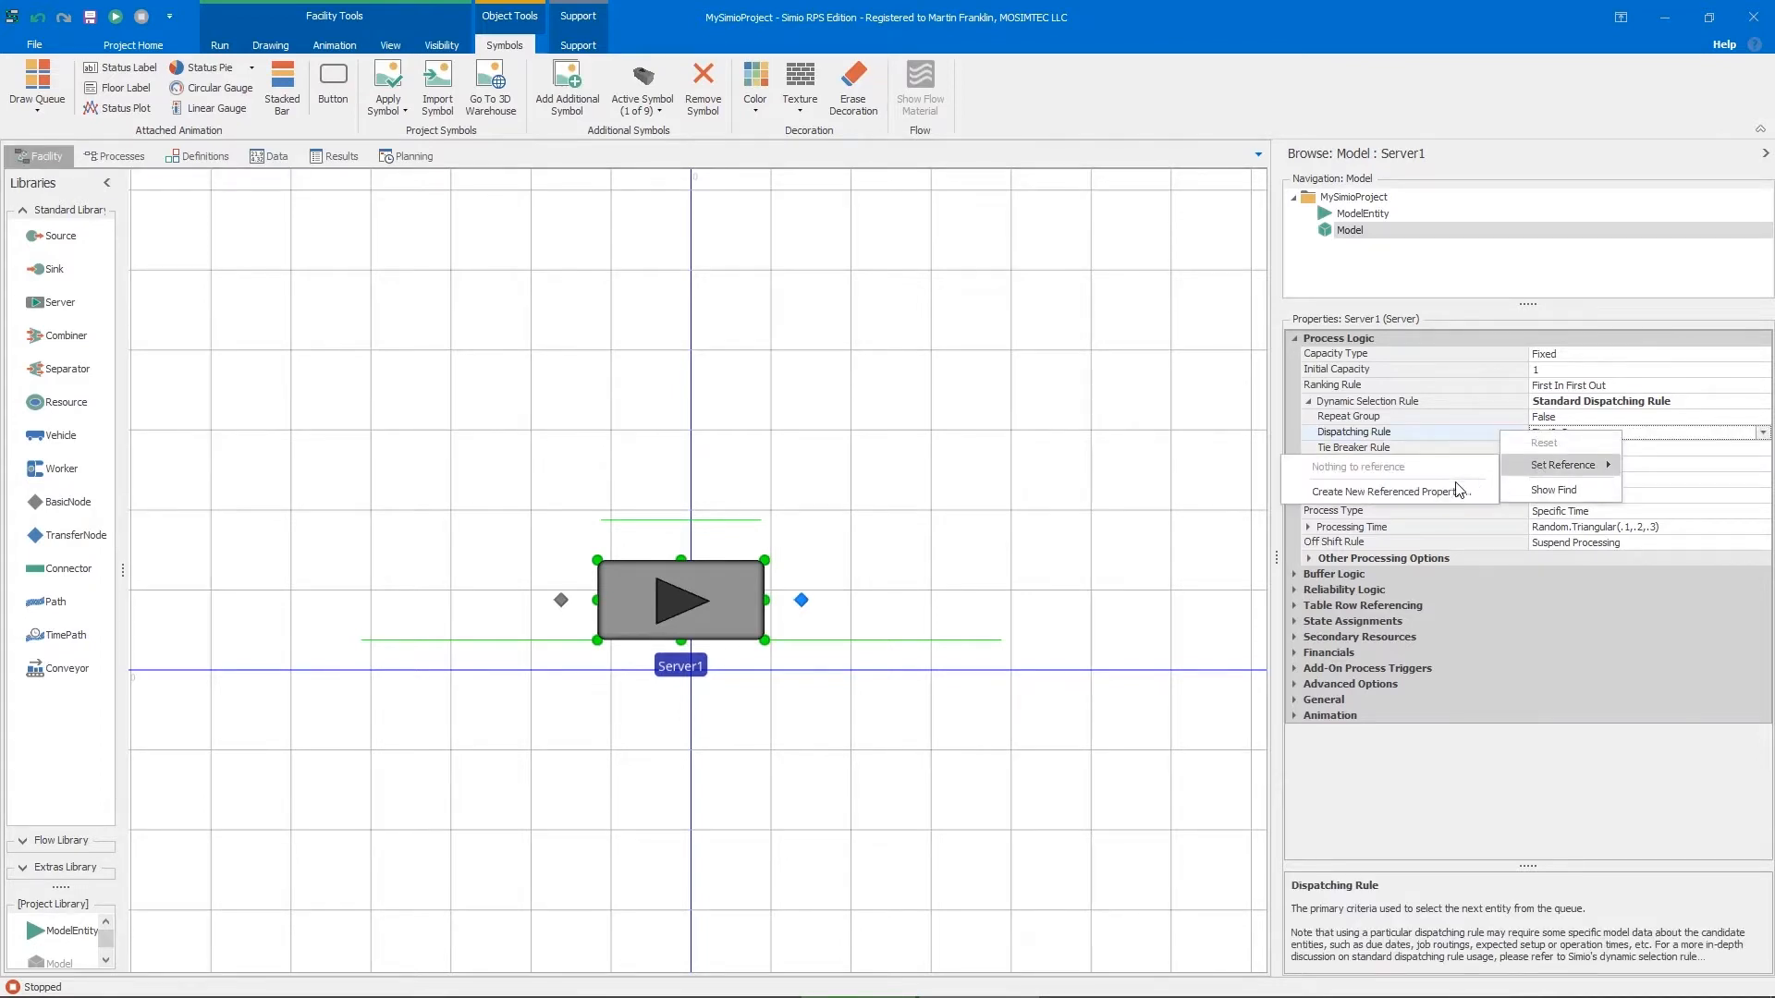
left_click(1387, 491)
left_click(883, 538)
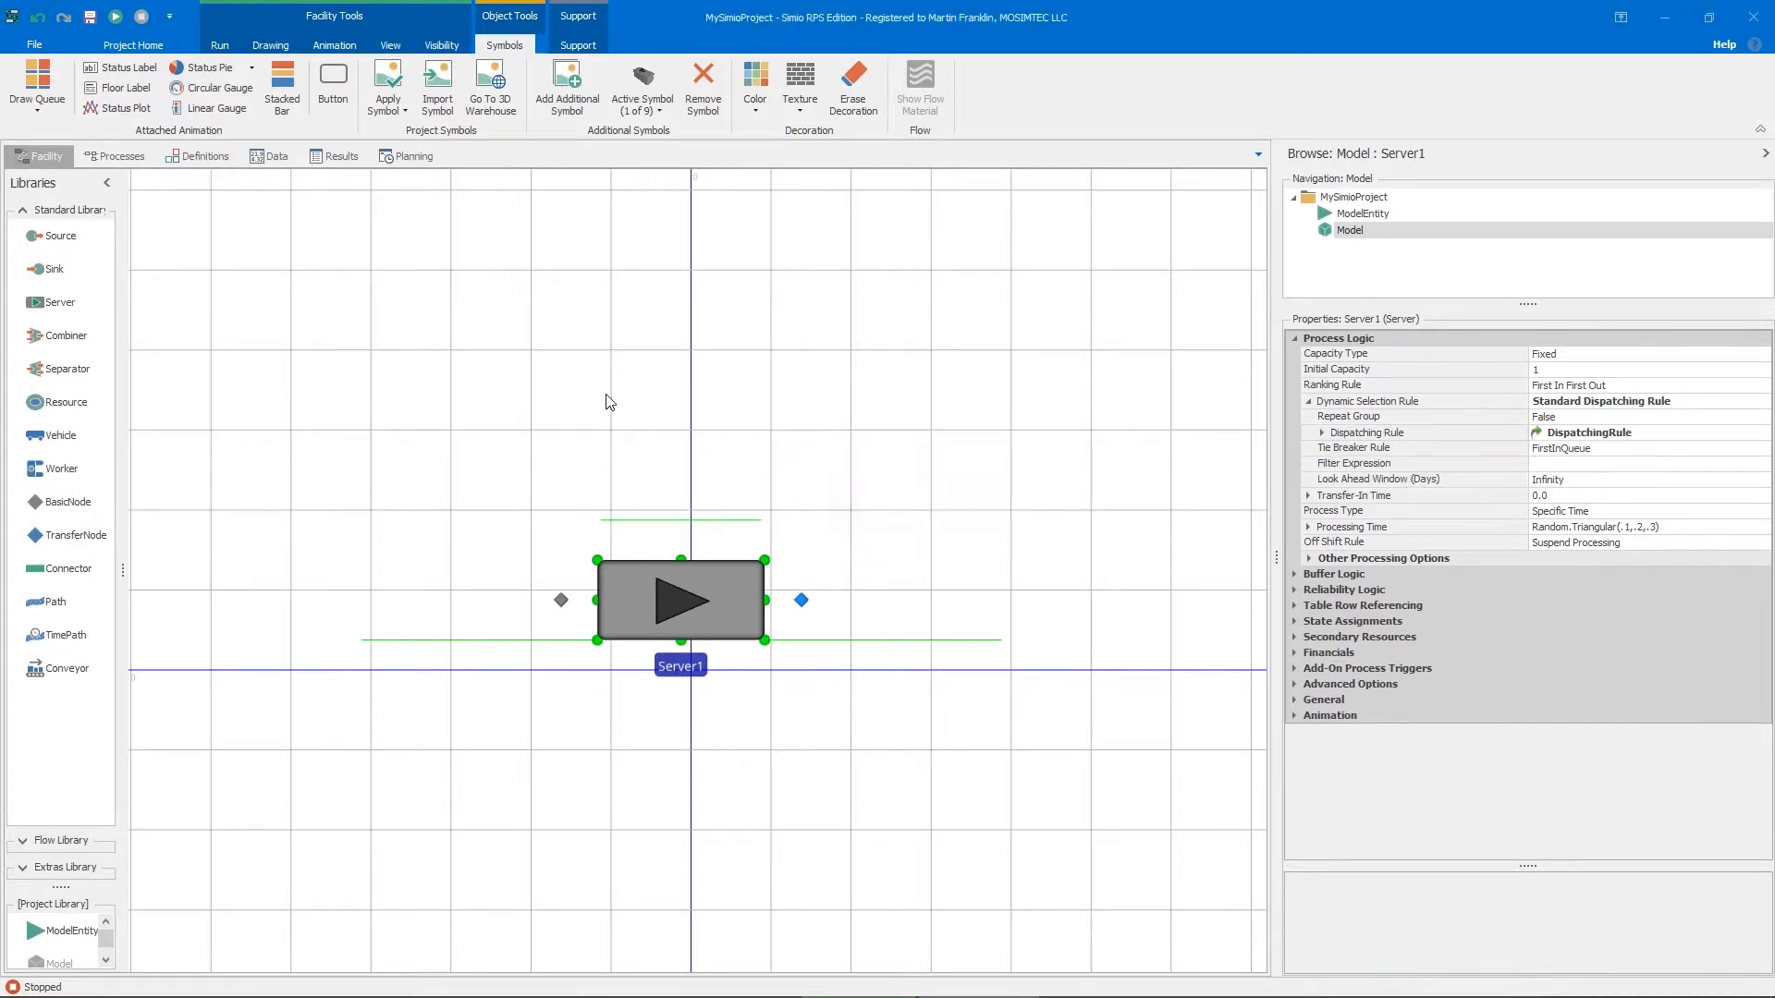
Examine the DispatchingRule property's definition, including the options for its default value and its enum type.
left_click(172, 157)
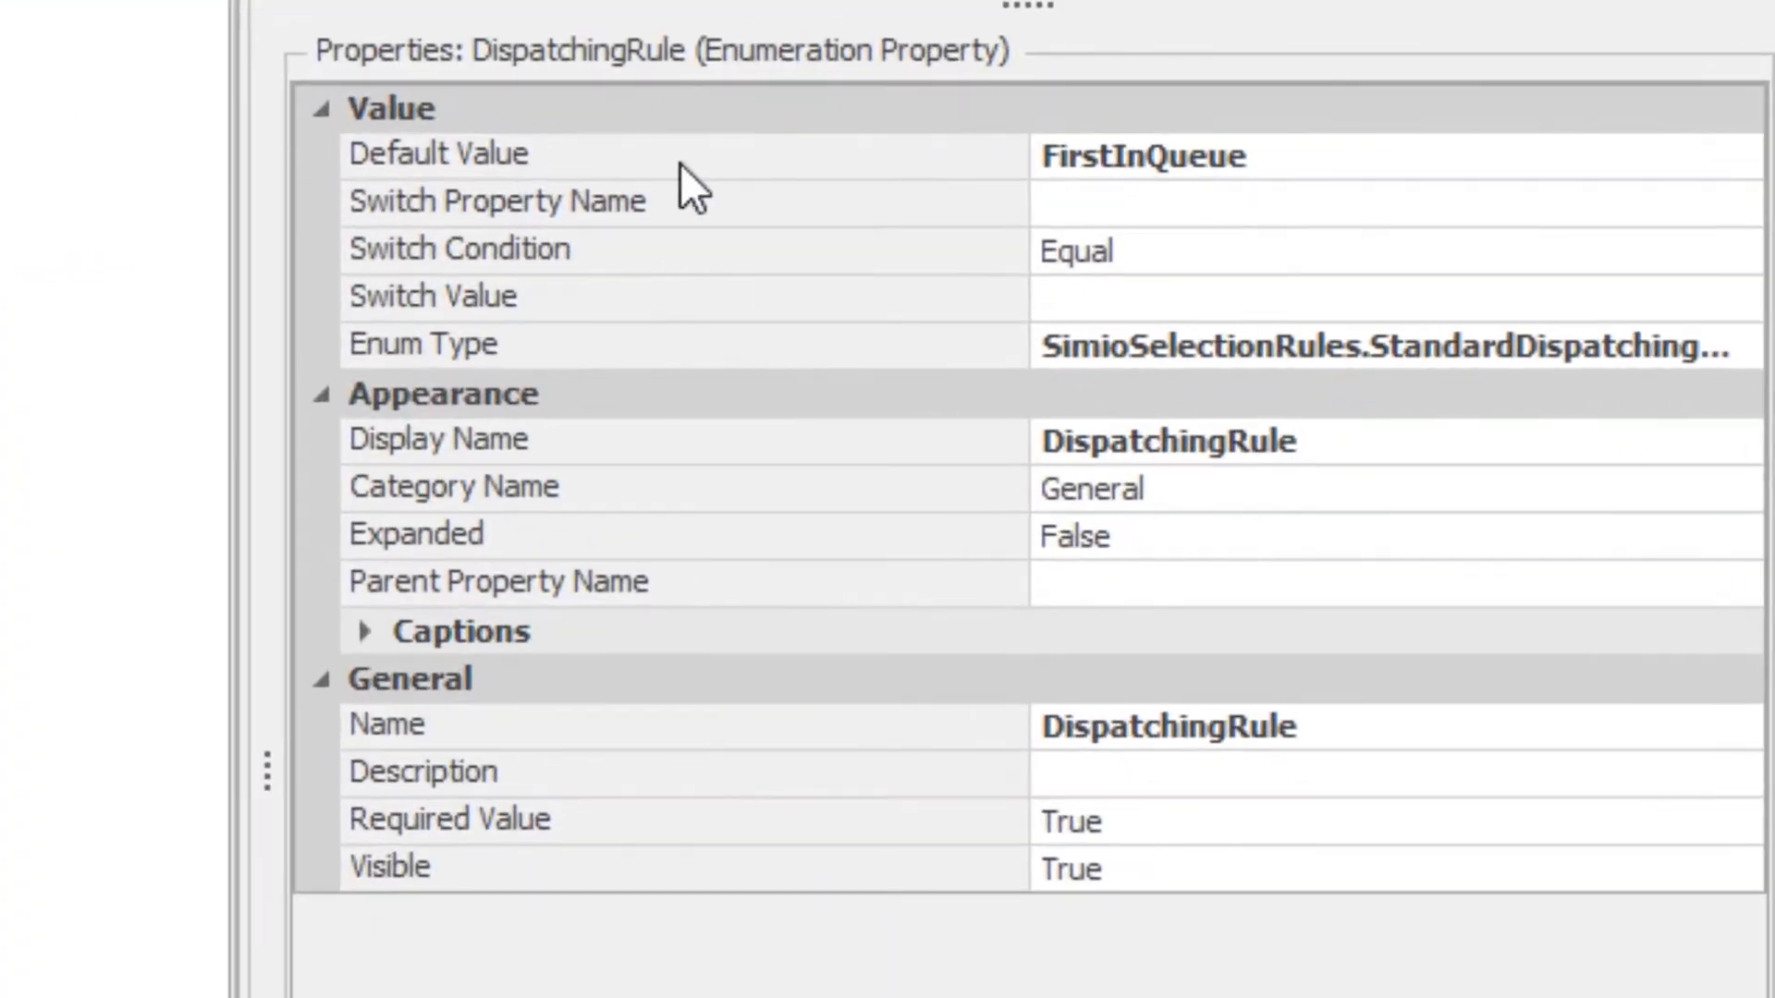
left_click(1414, 157)
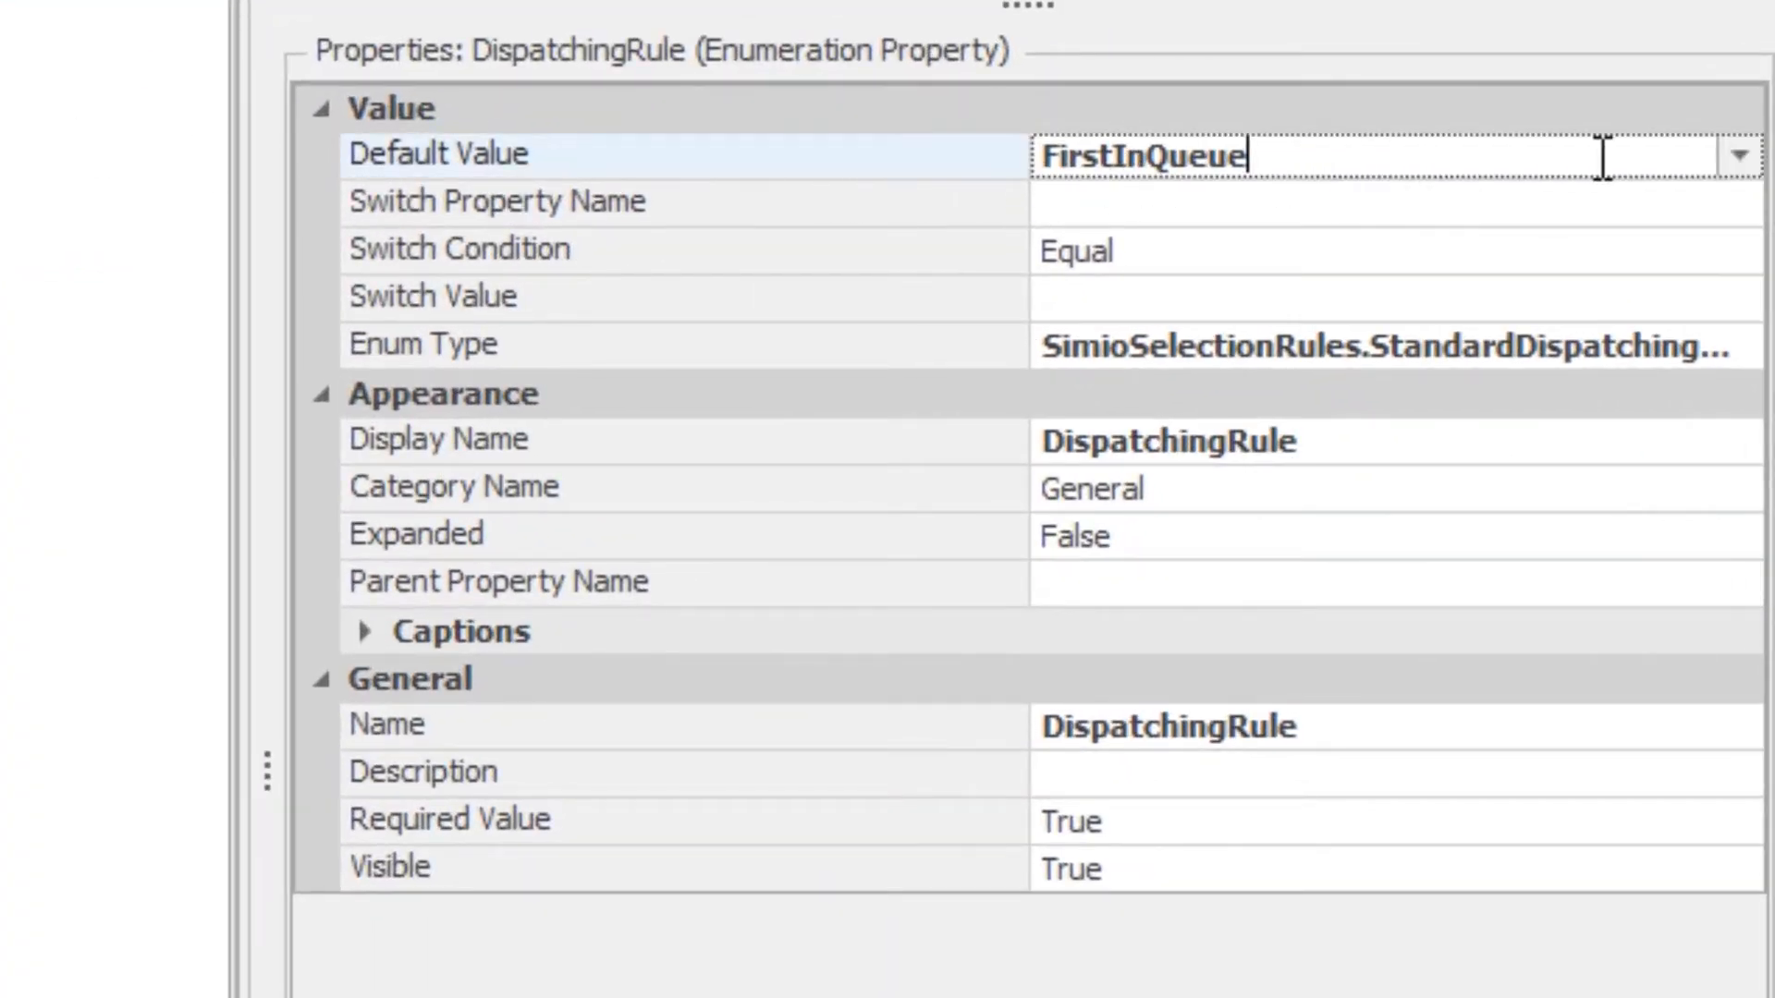
left_click(1738, 155)
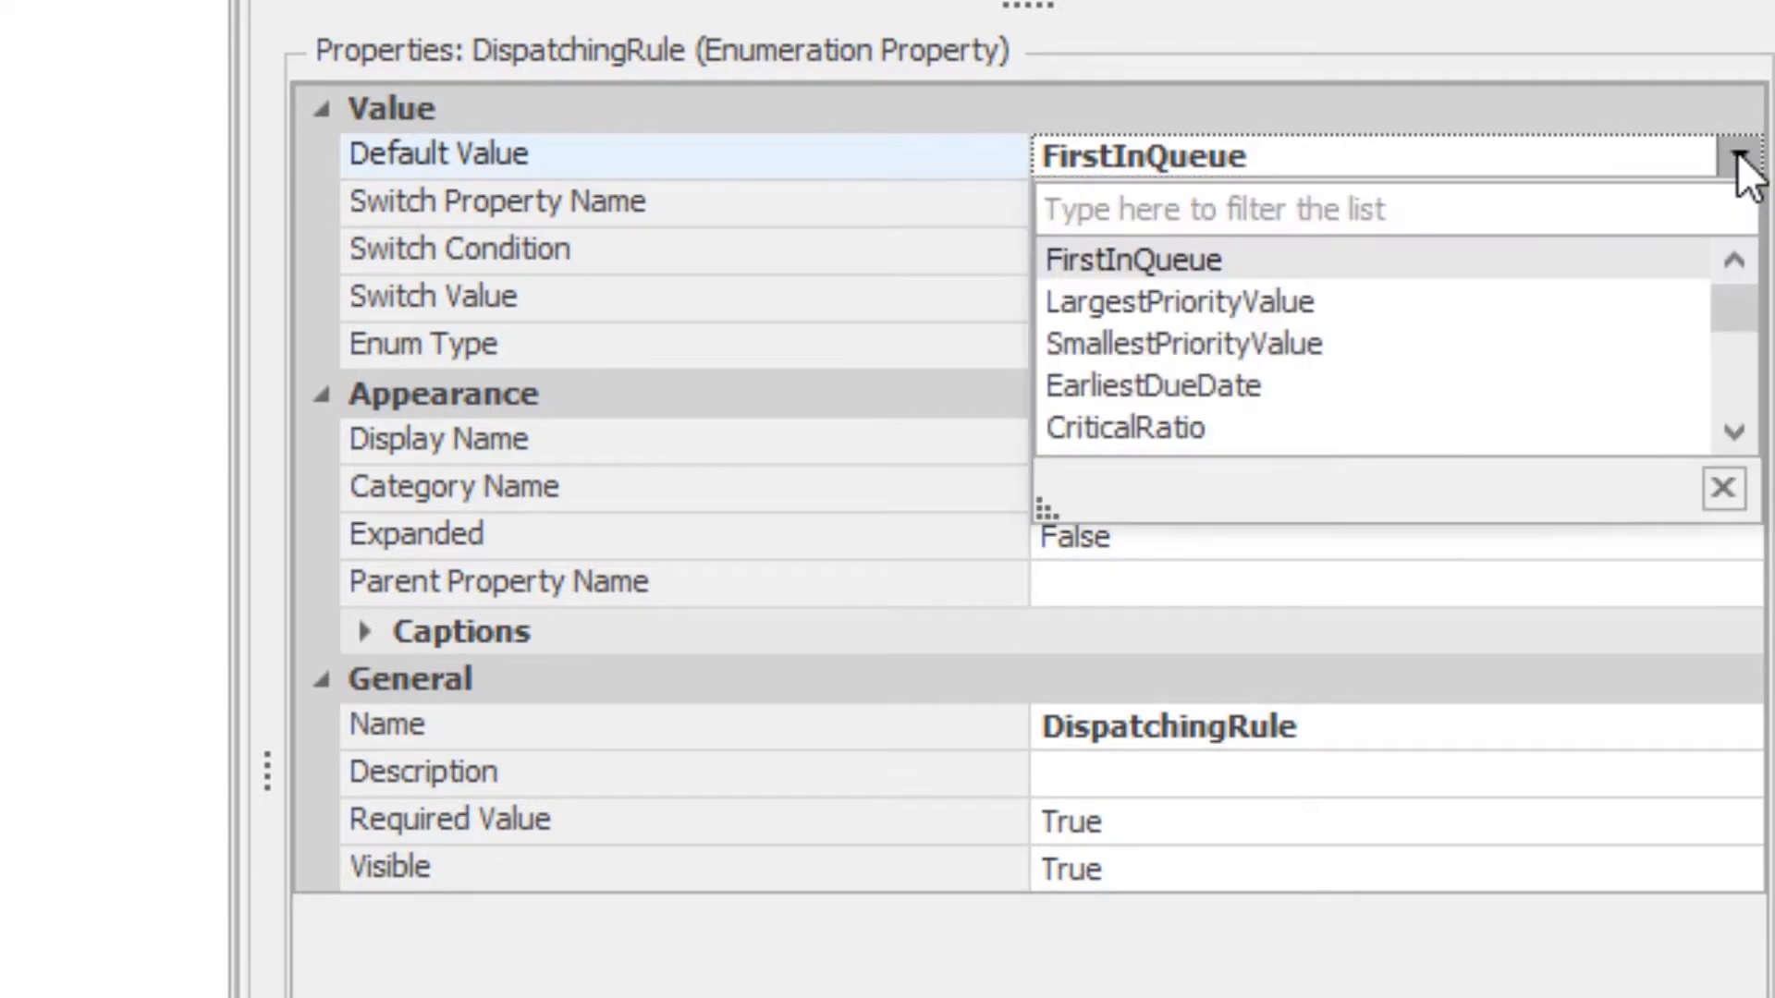
left_click(1738, 157)
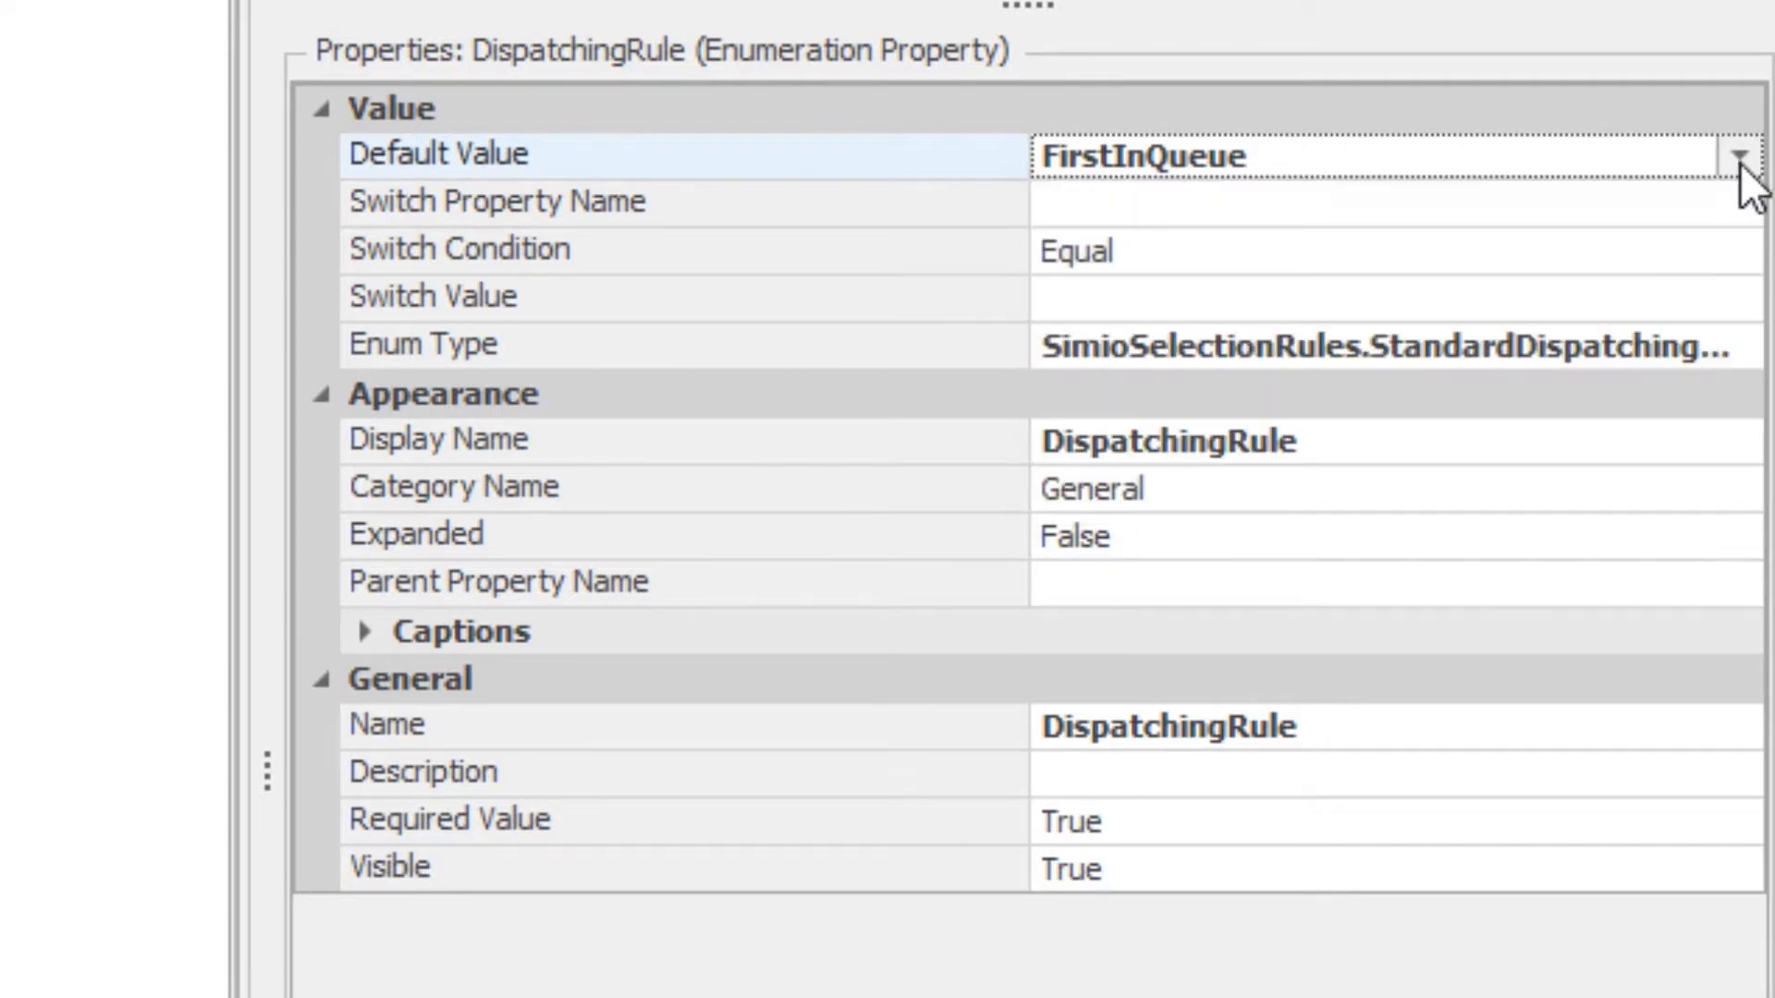
left_click(1747, 344)
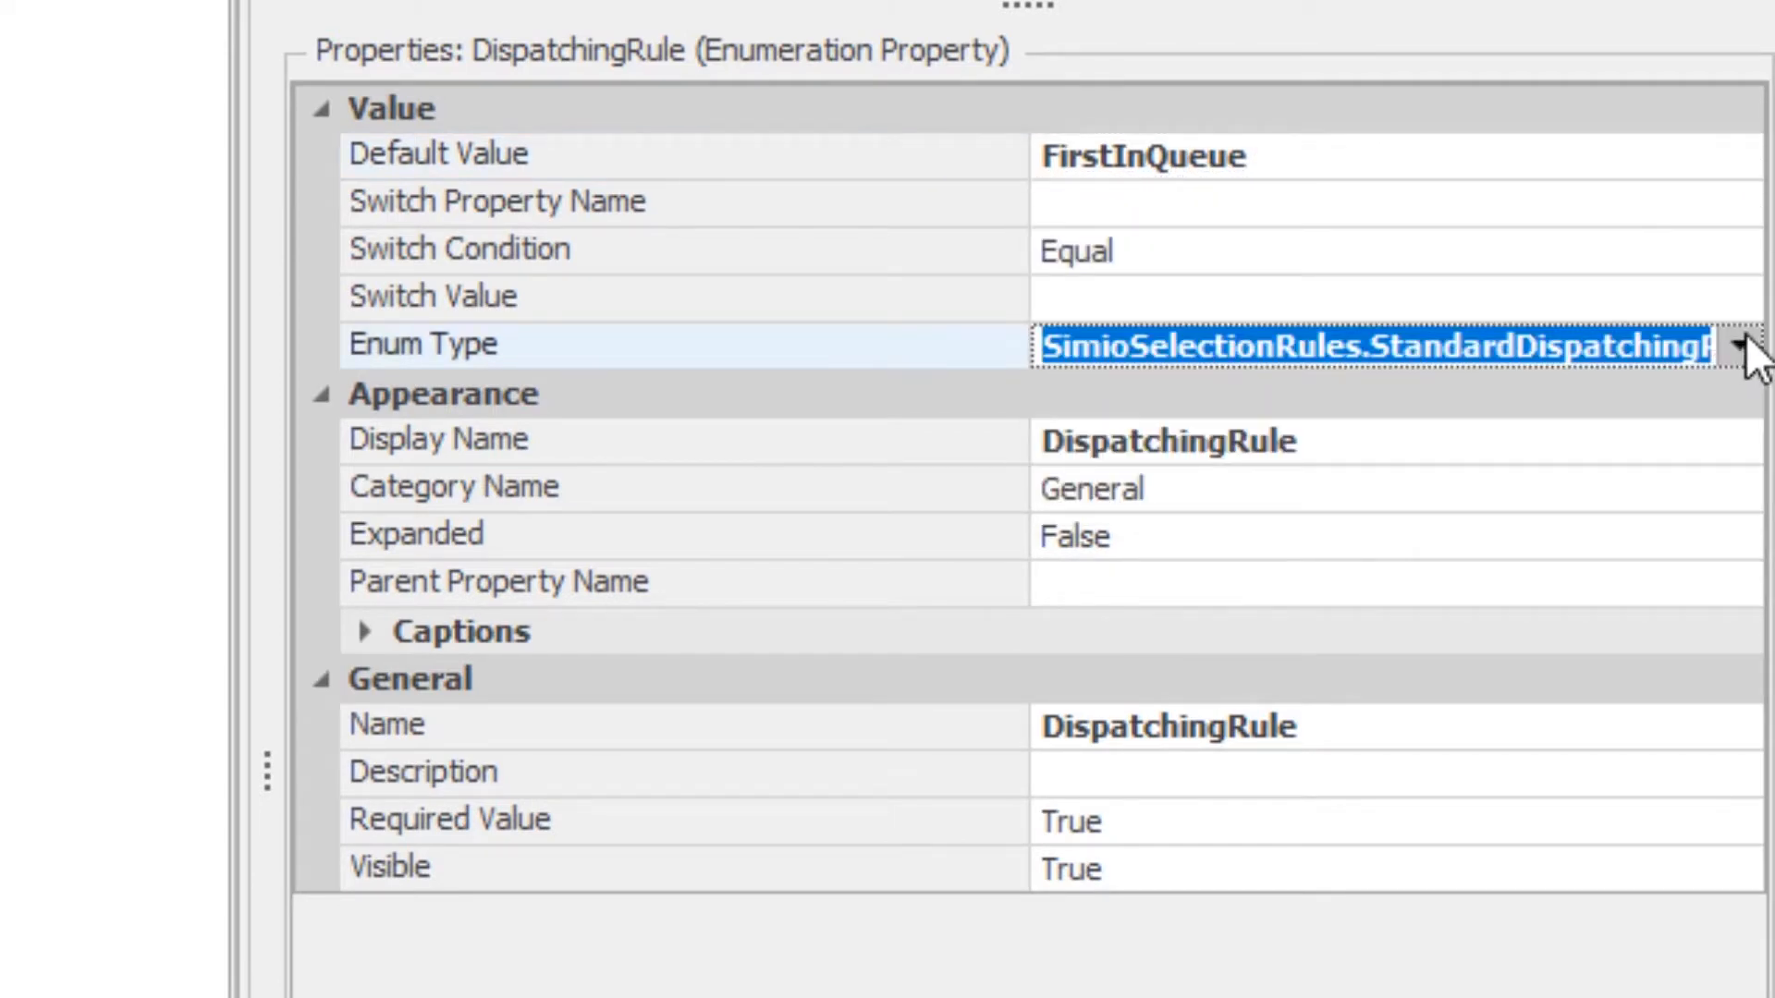
left_click(1744, 343)
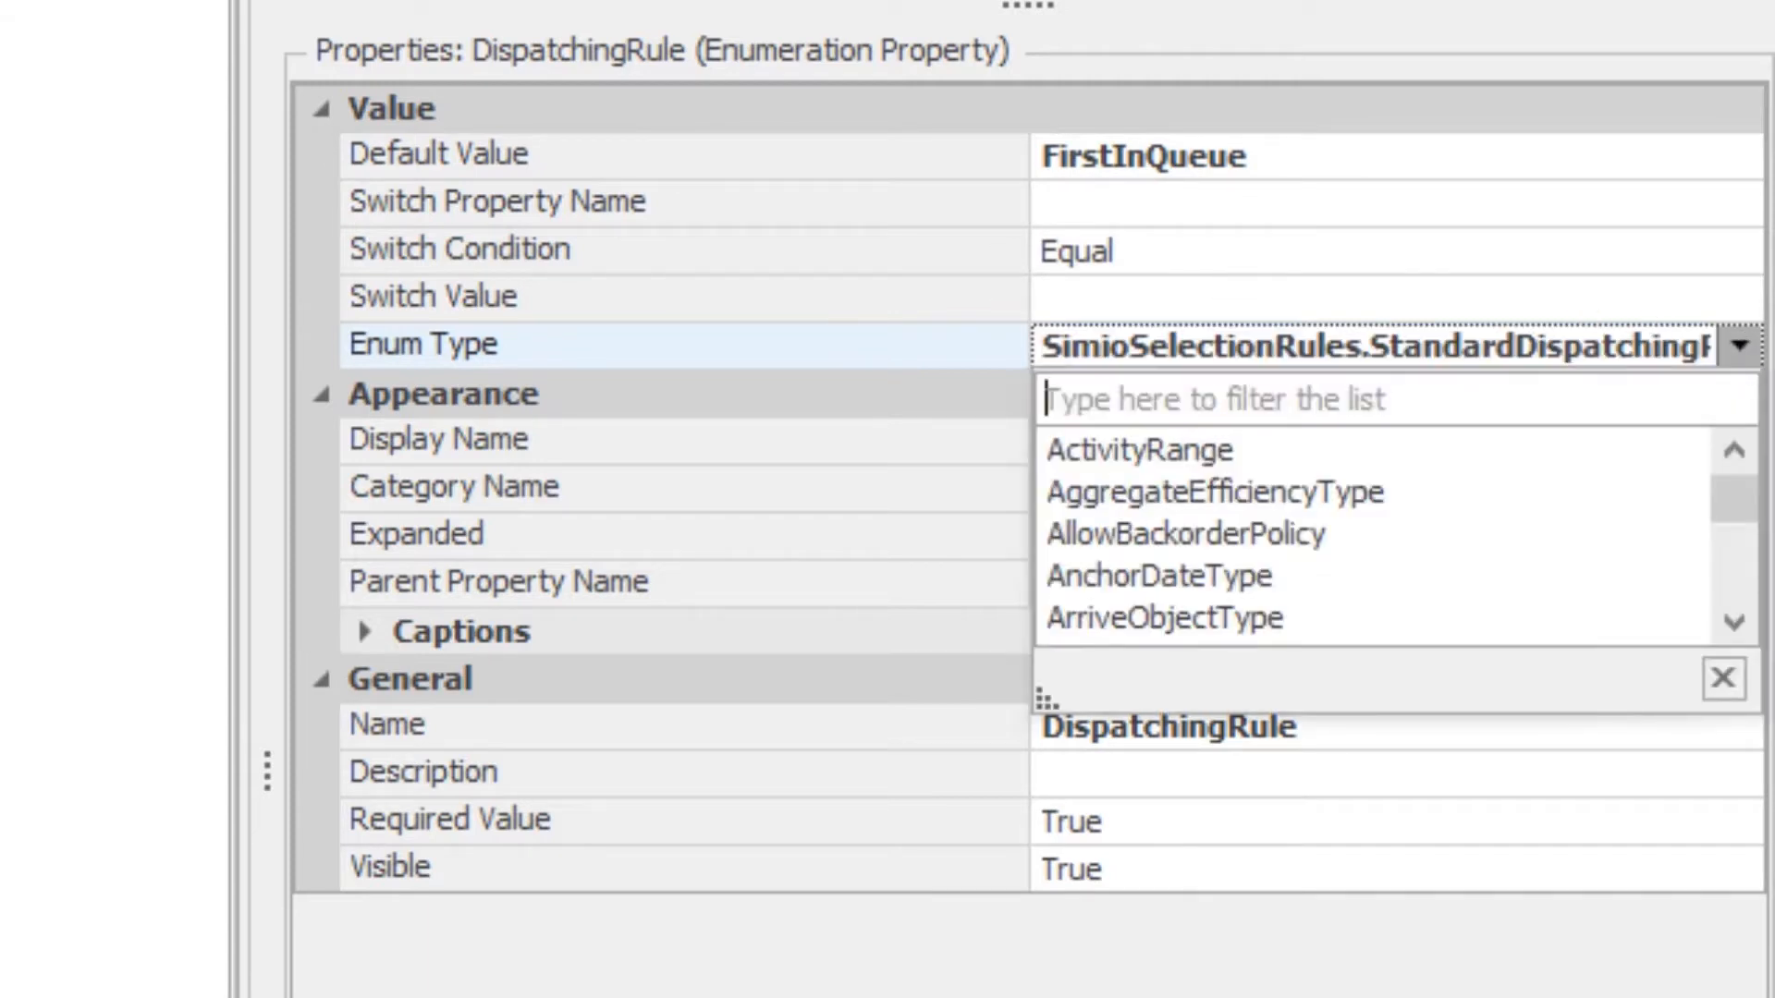
left_click(1694, 46)
Set the DispatchingRule property's default value to EarliestDueDate.
left_click(1737, 152)
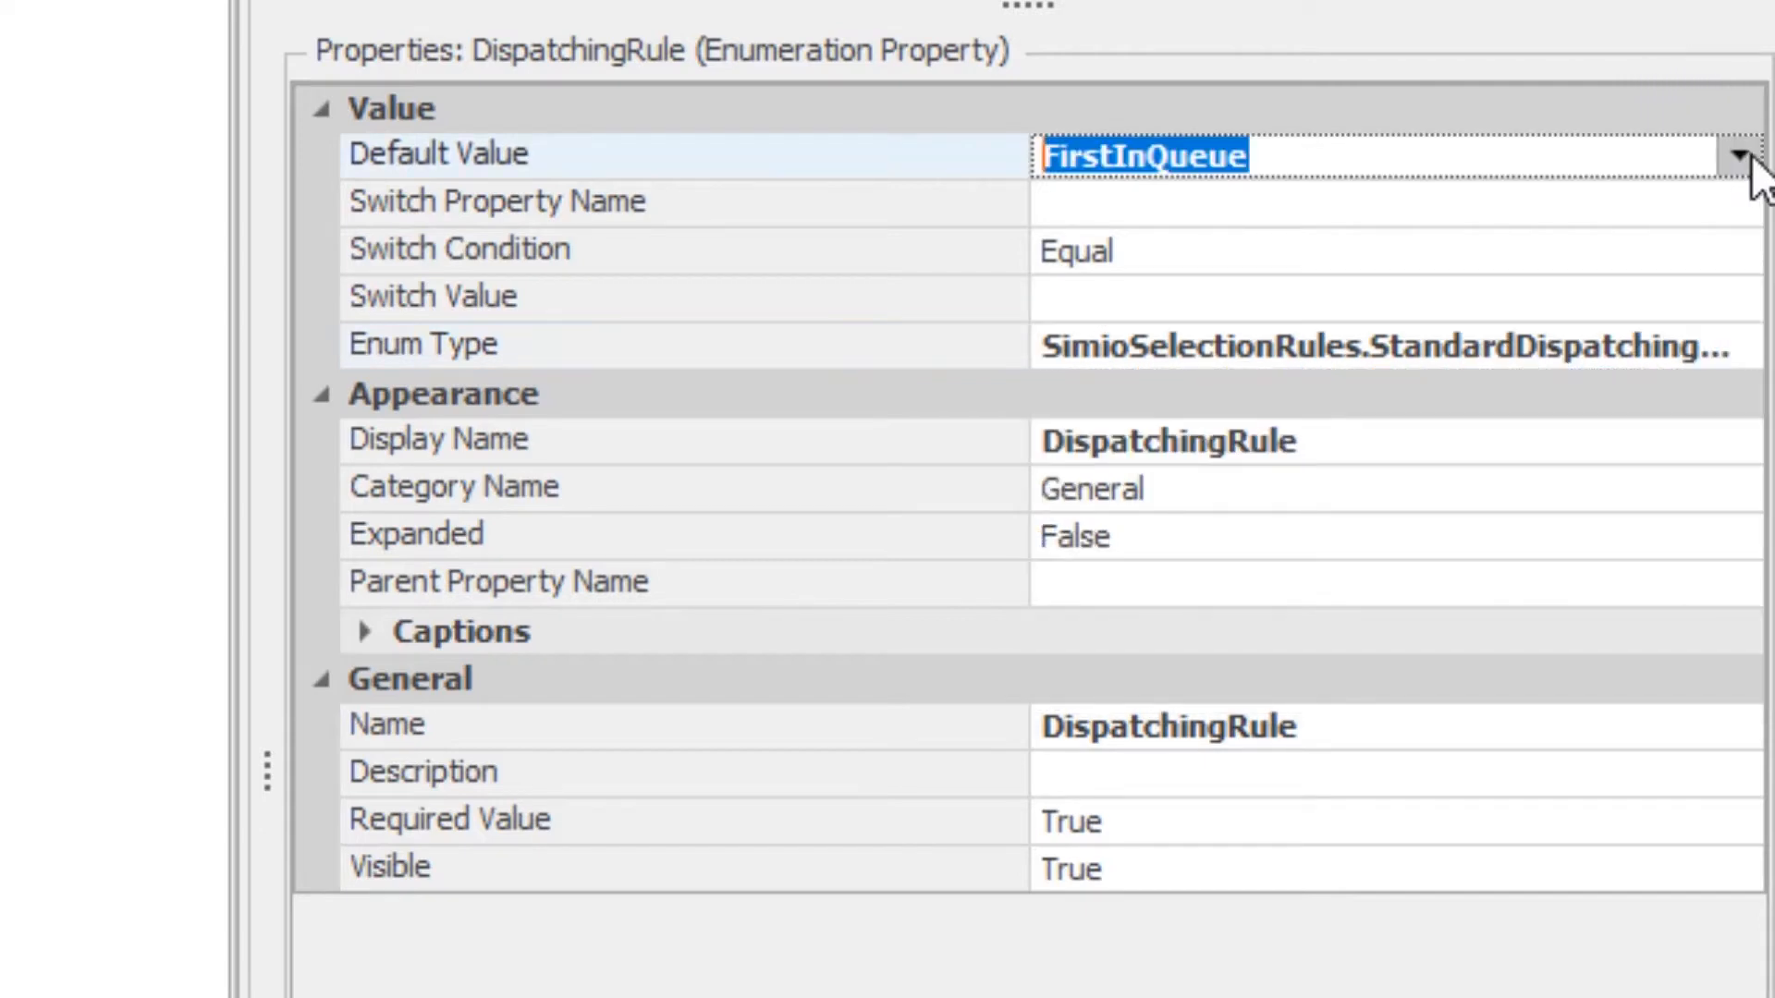
left_click(1734, 155)
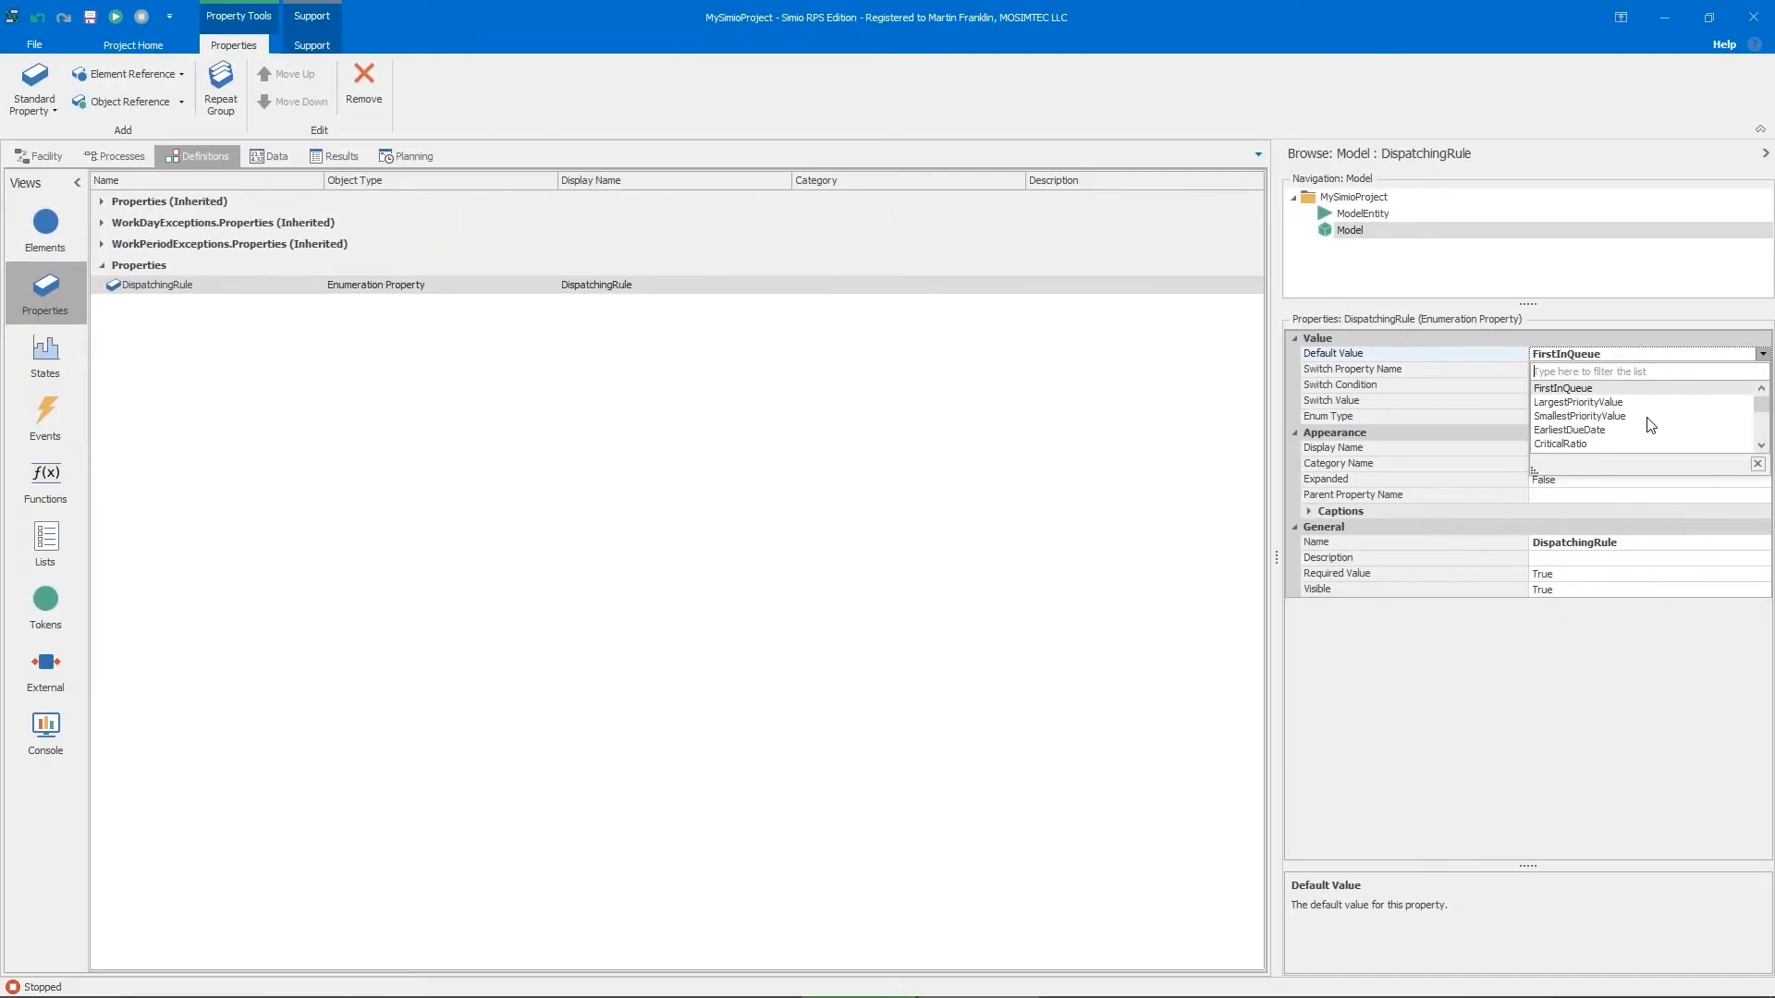
left_click(1607, 432)
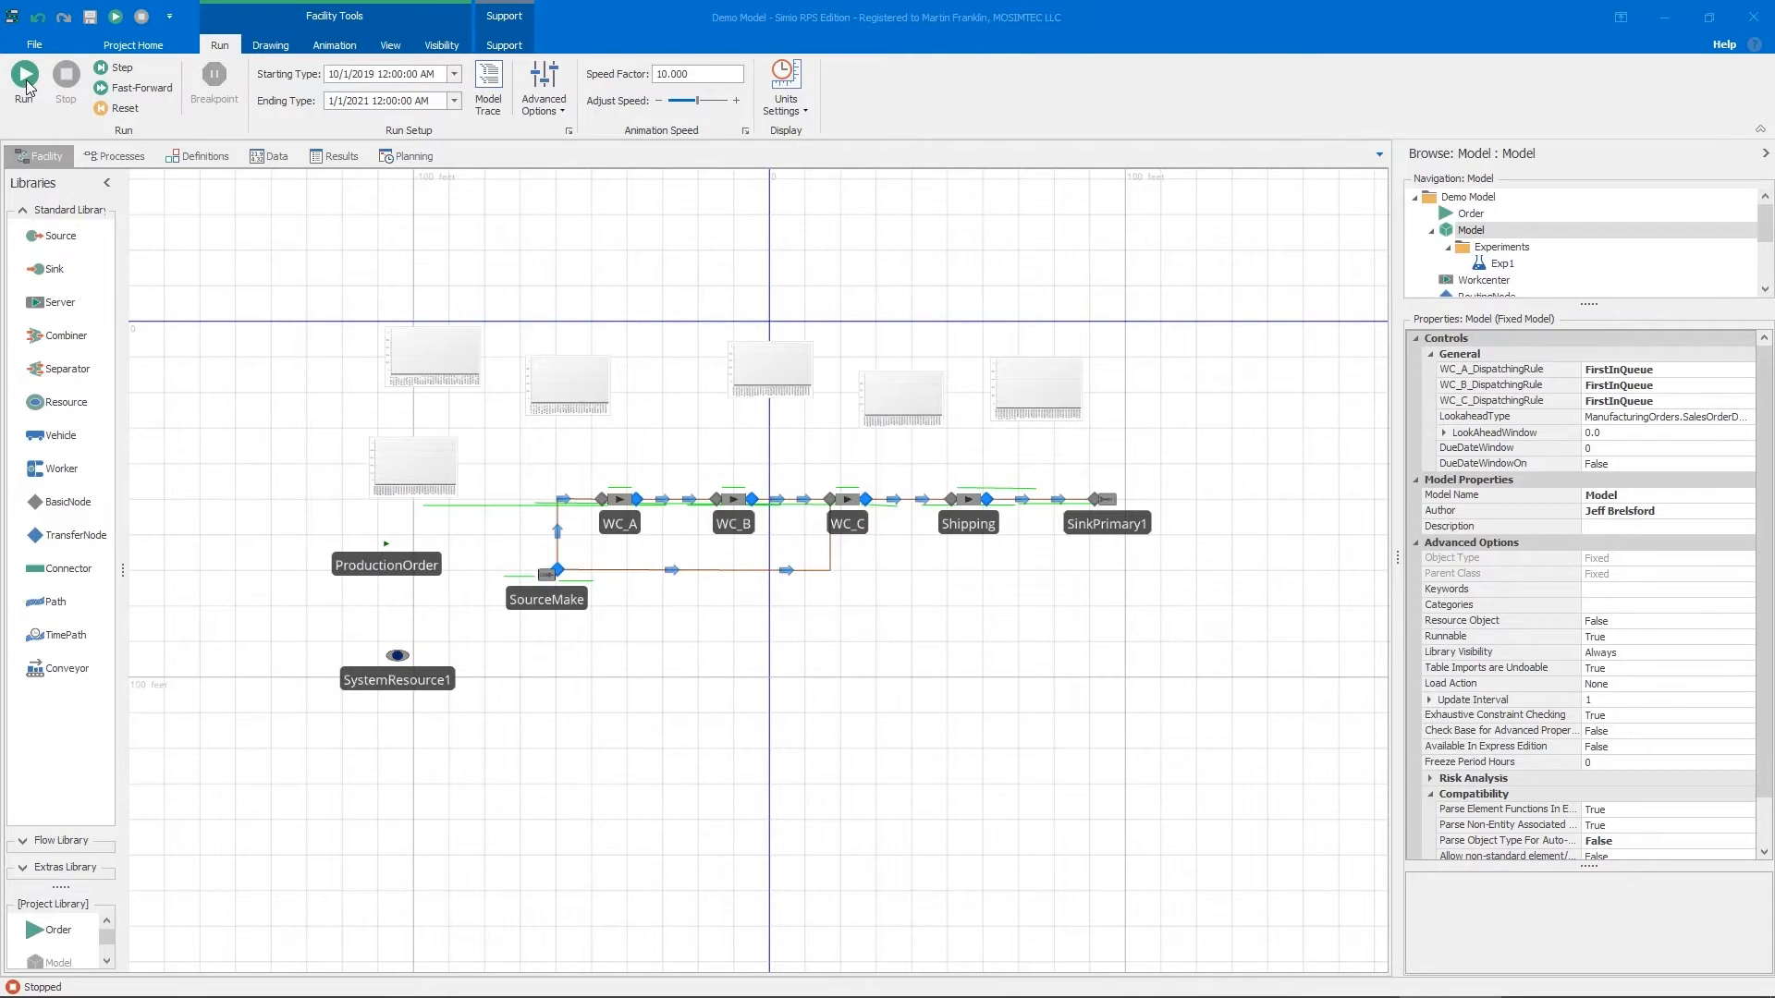
Run the Demo Model simulation with a speed factor of 1000 and watch orders move through the work centers.
left_click(26, 86)
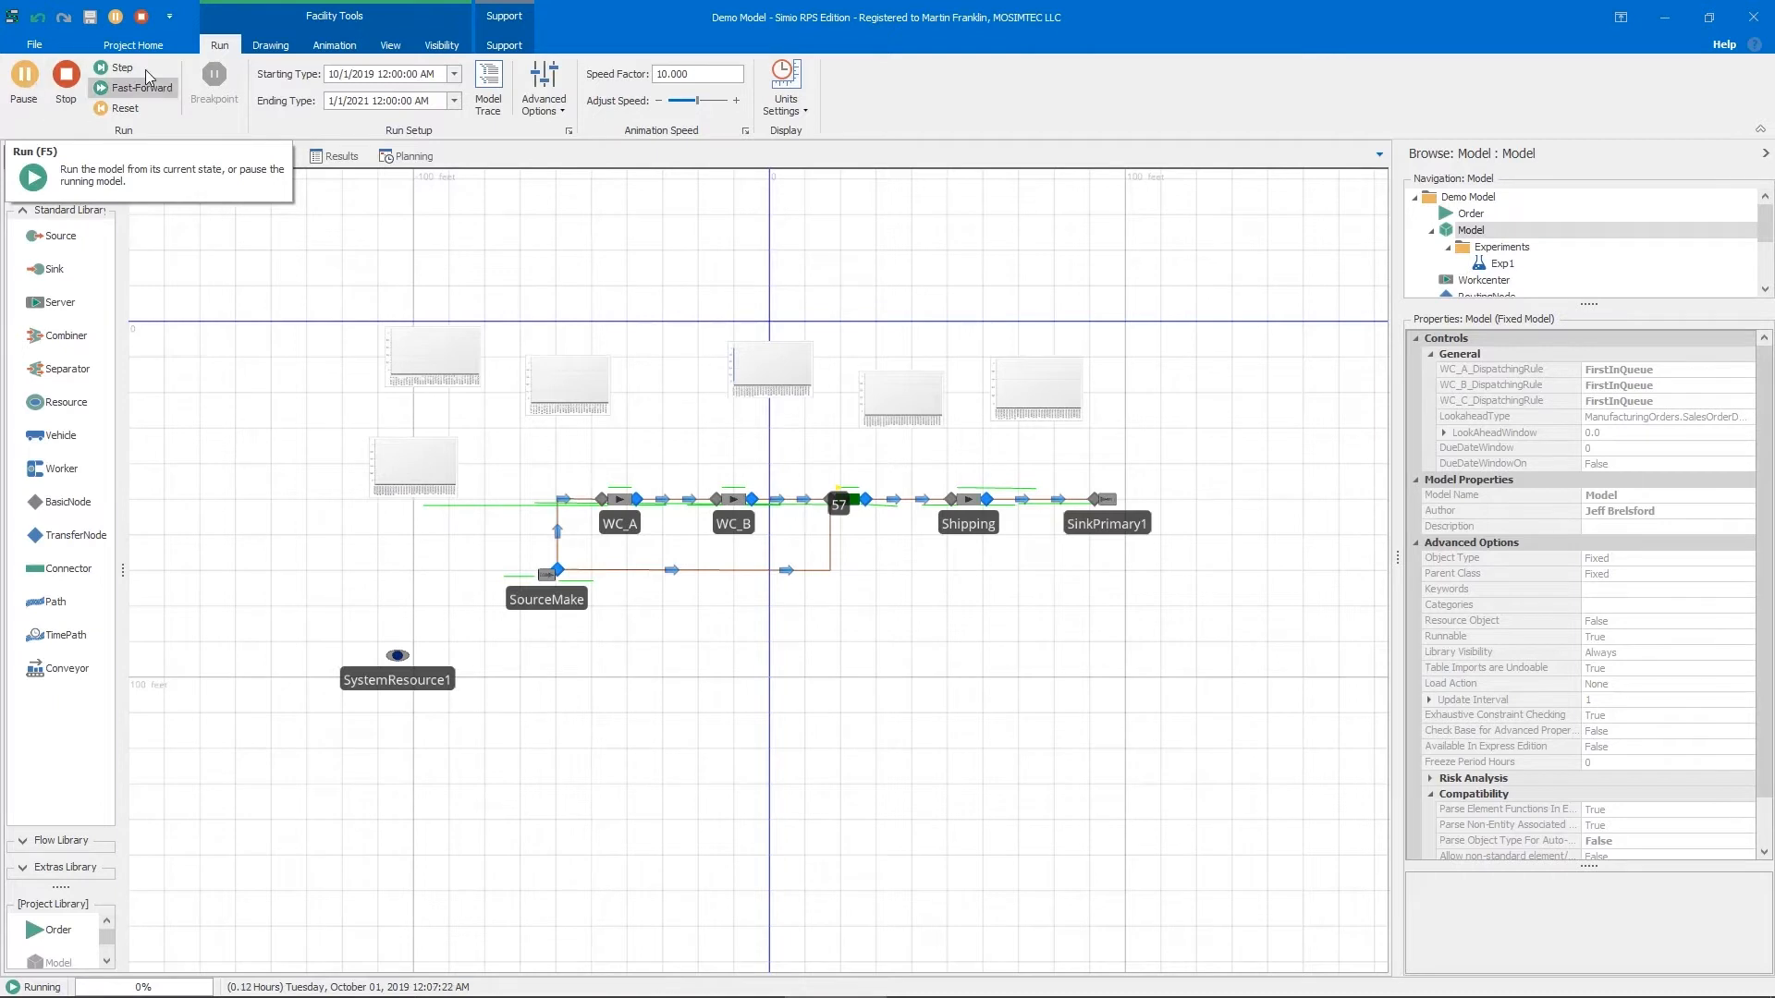
left_click(664, 74)
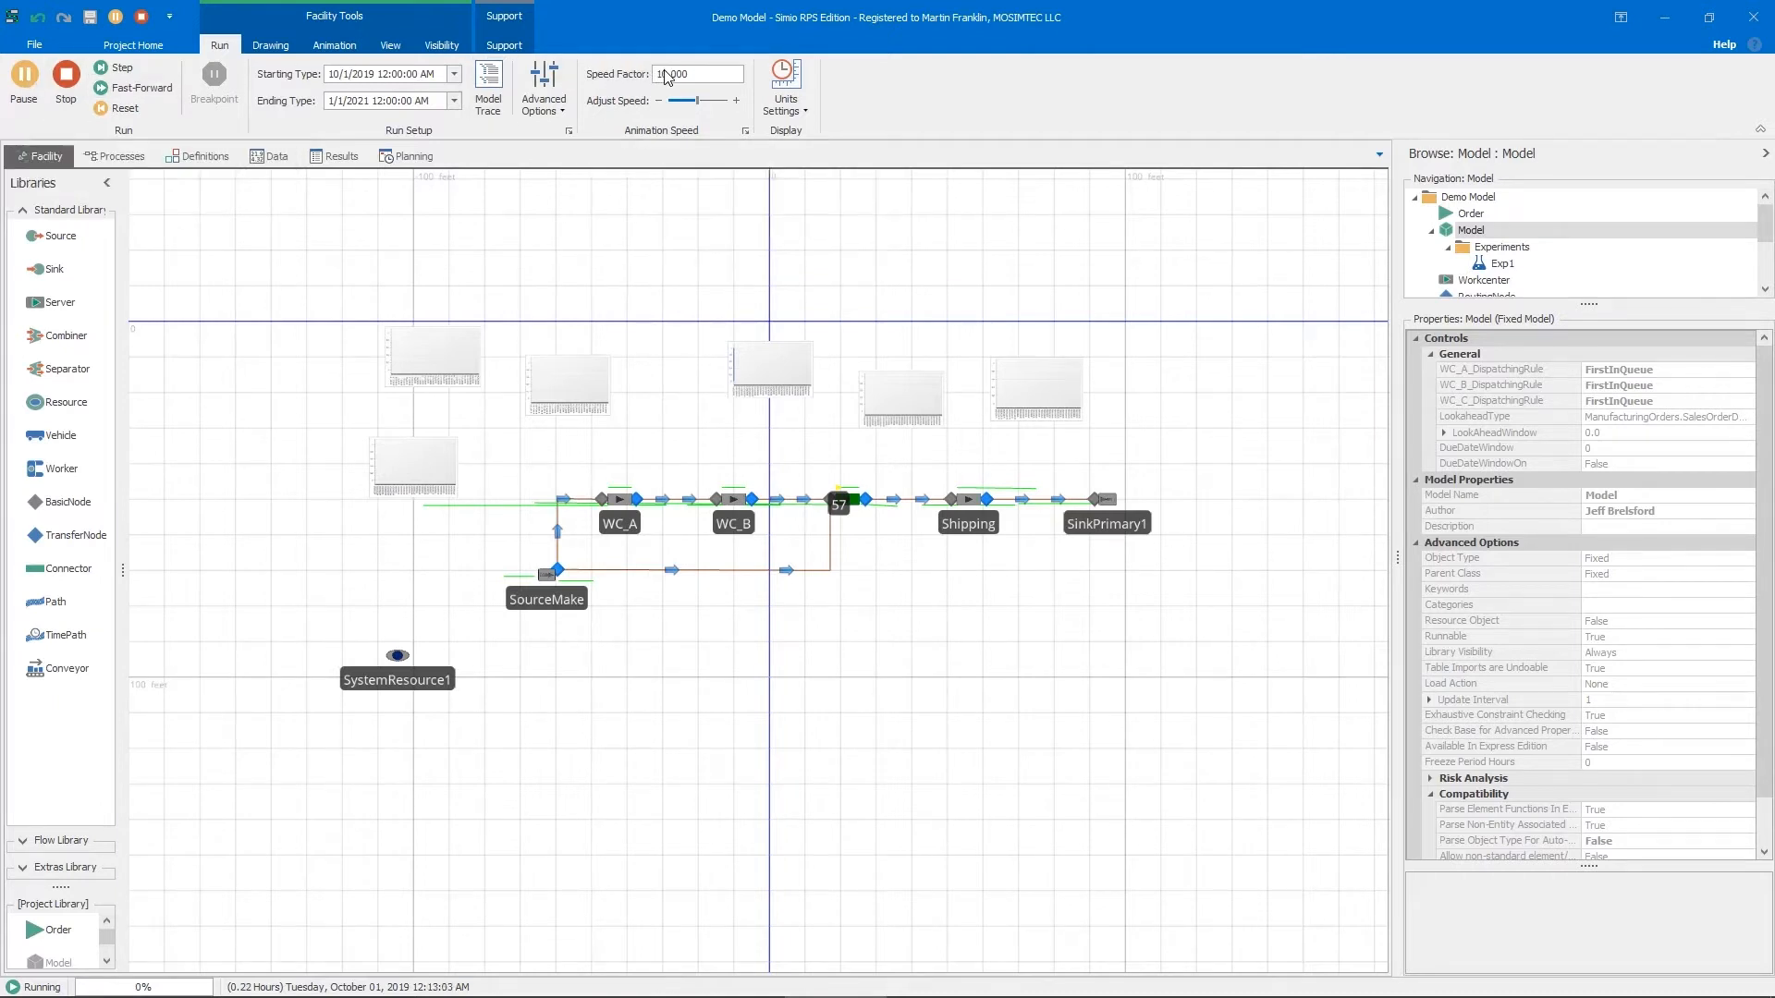
type("00")
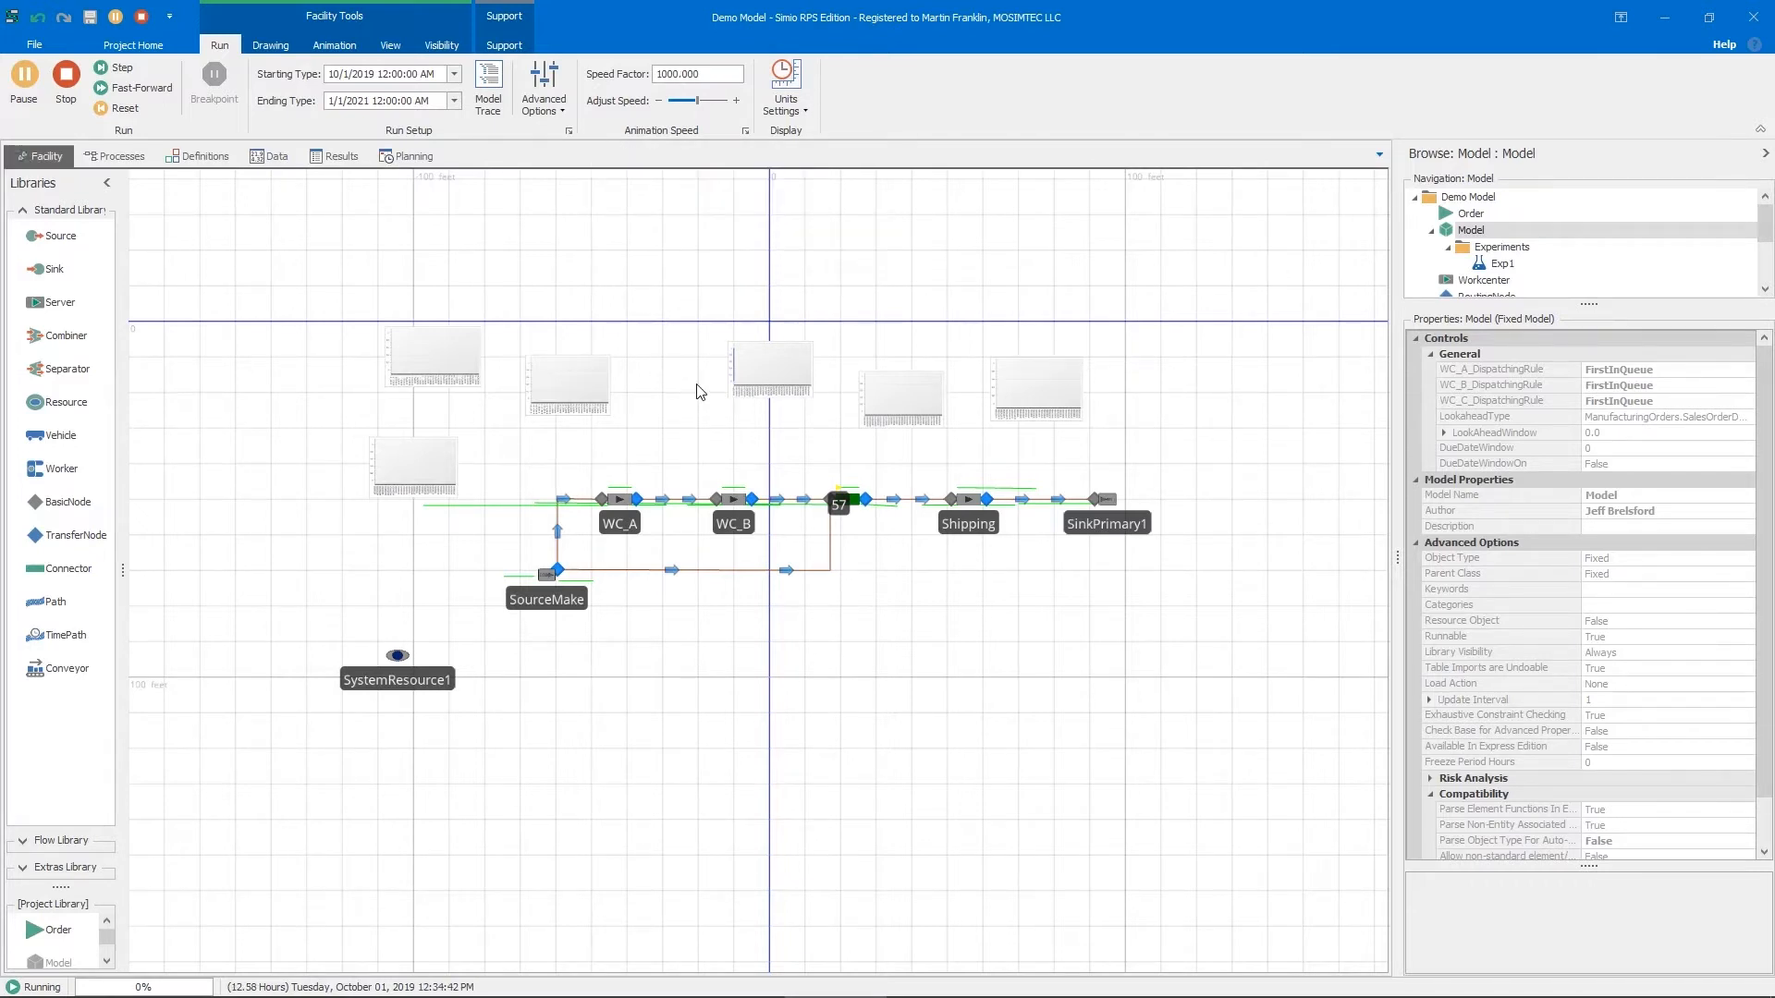
scroll(735, 586, "up", 2)
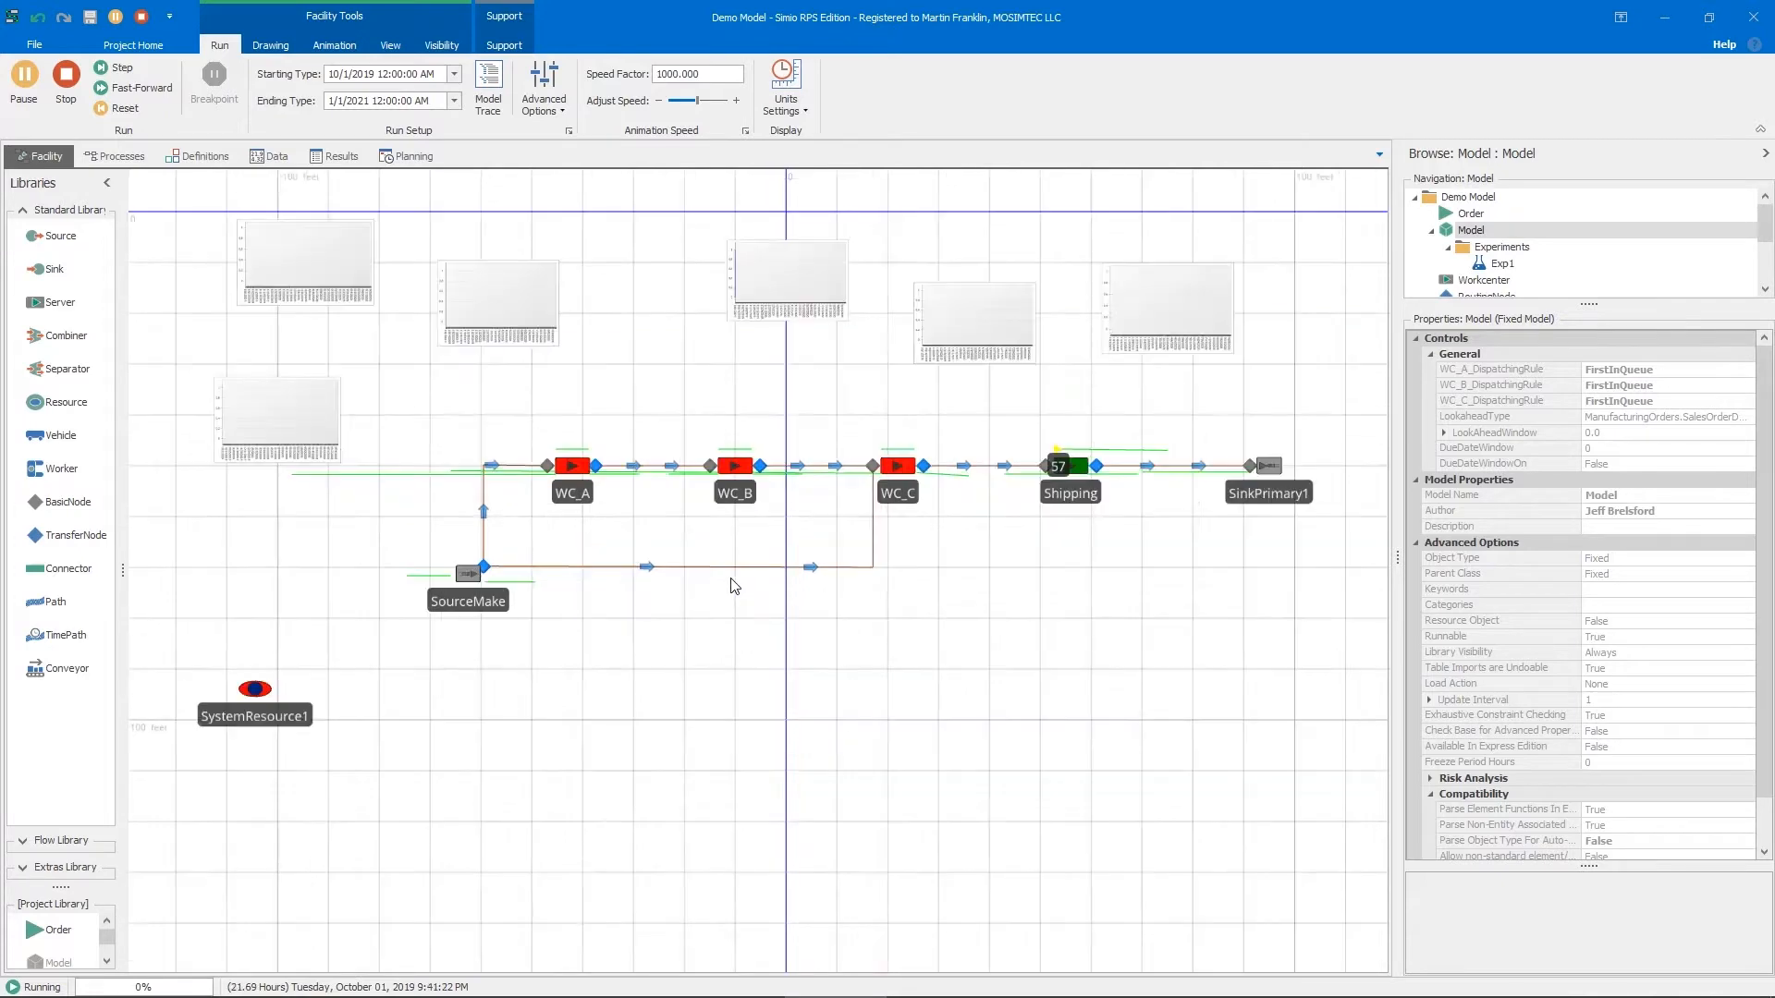
scroll(731, 583, "up", 2)
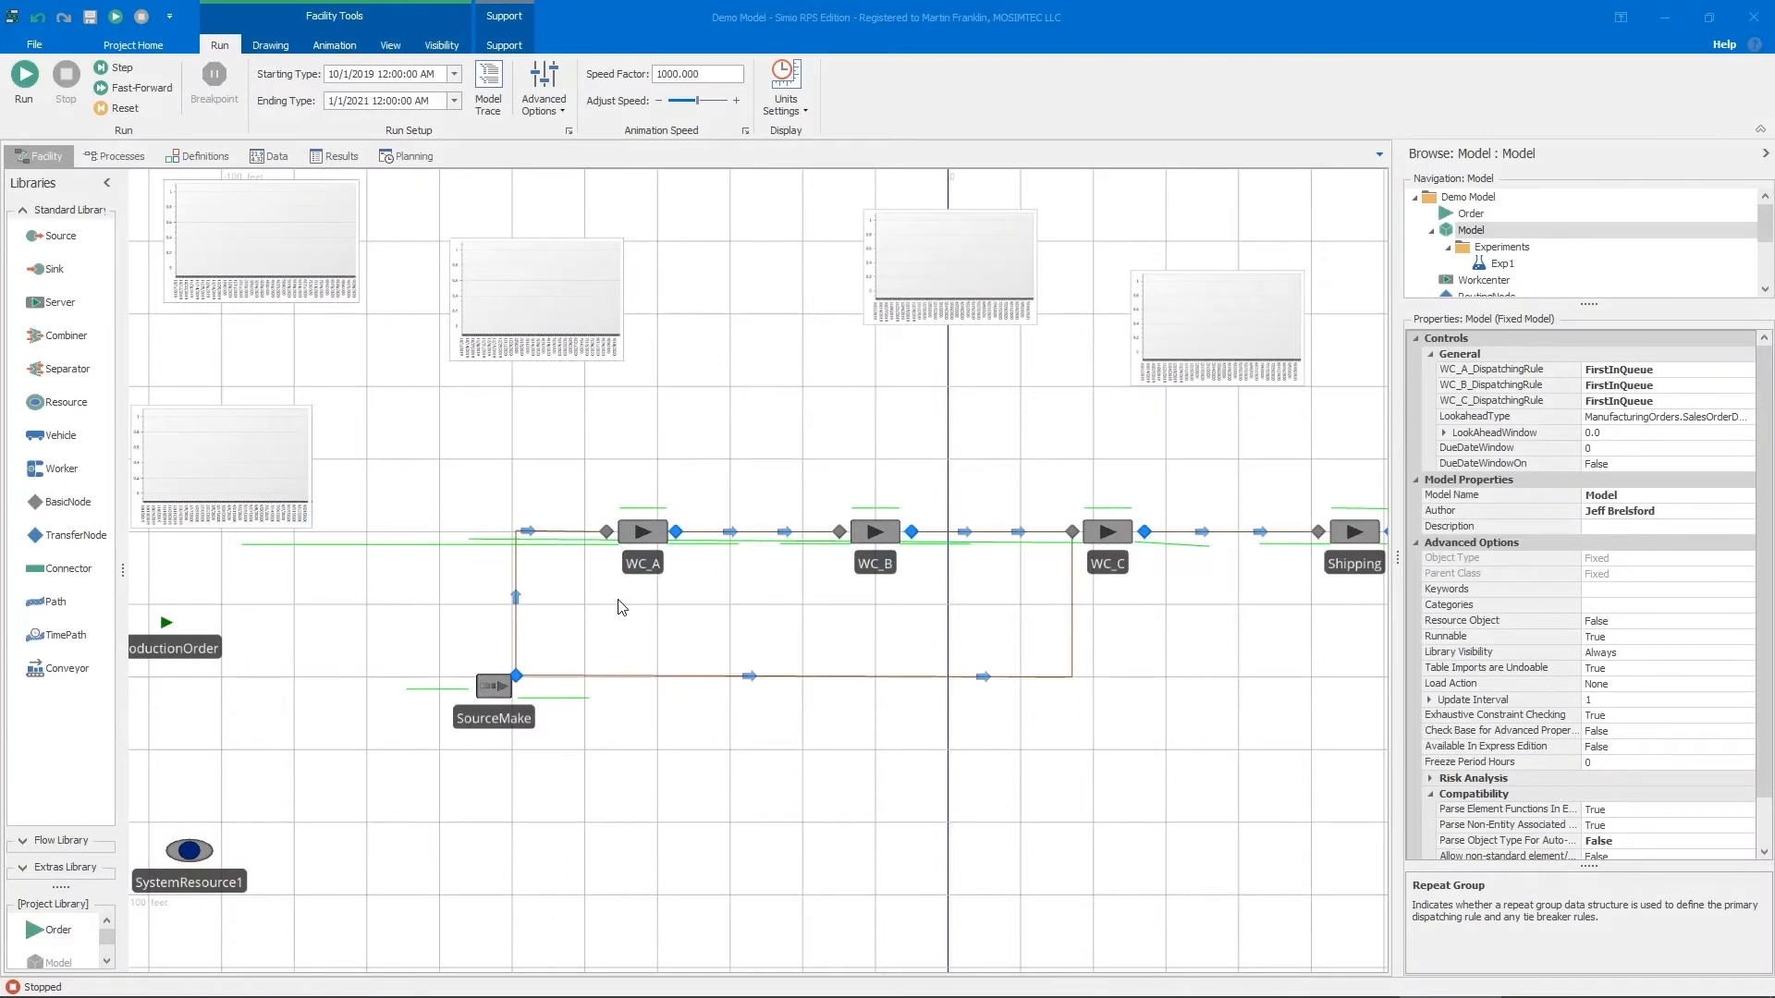
Inspect the Dispatching Rule reference and its attribute and campaign value expressions on work center WC_A.
scroll(624, 605, "up", 4)
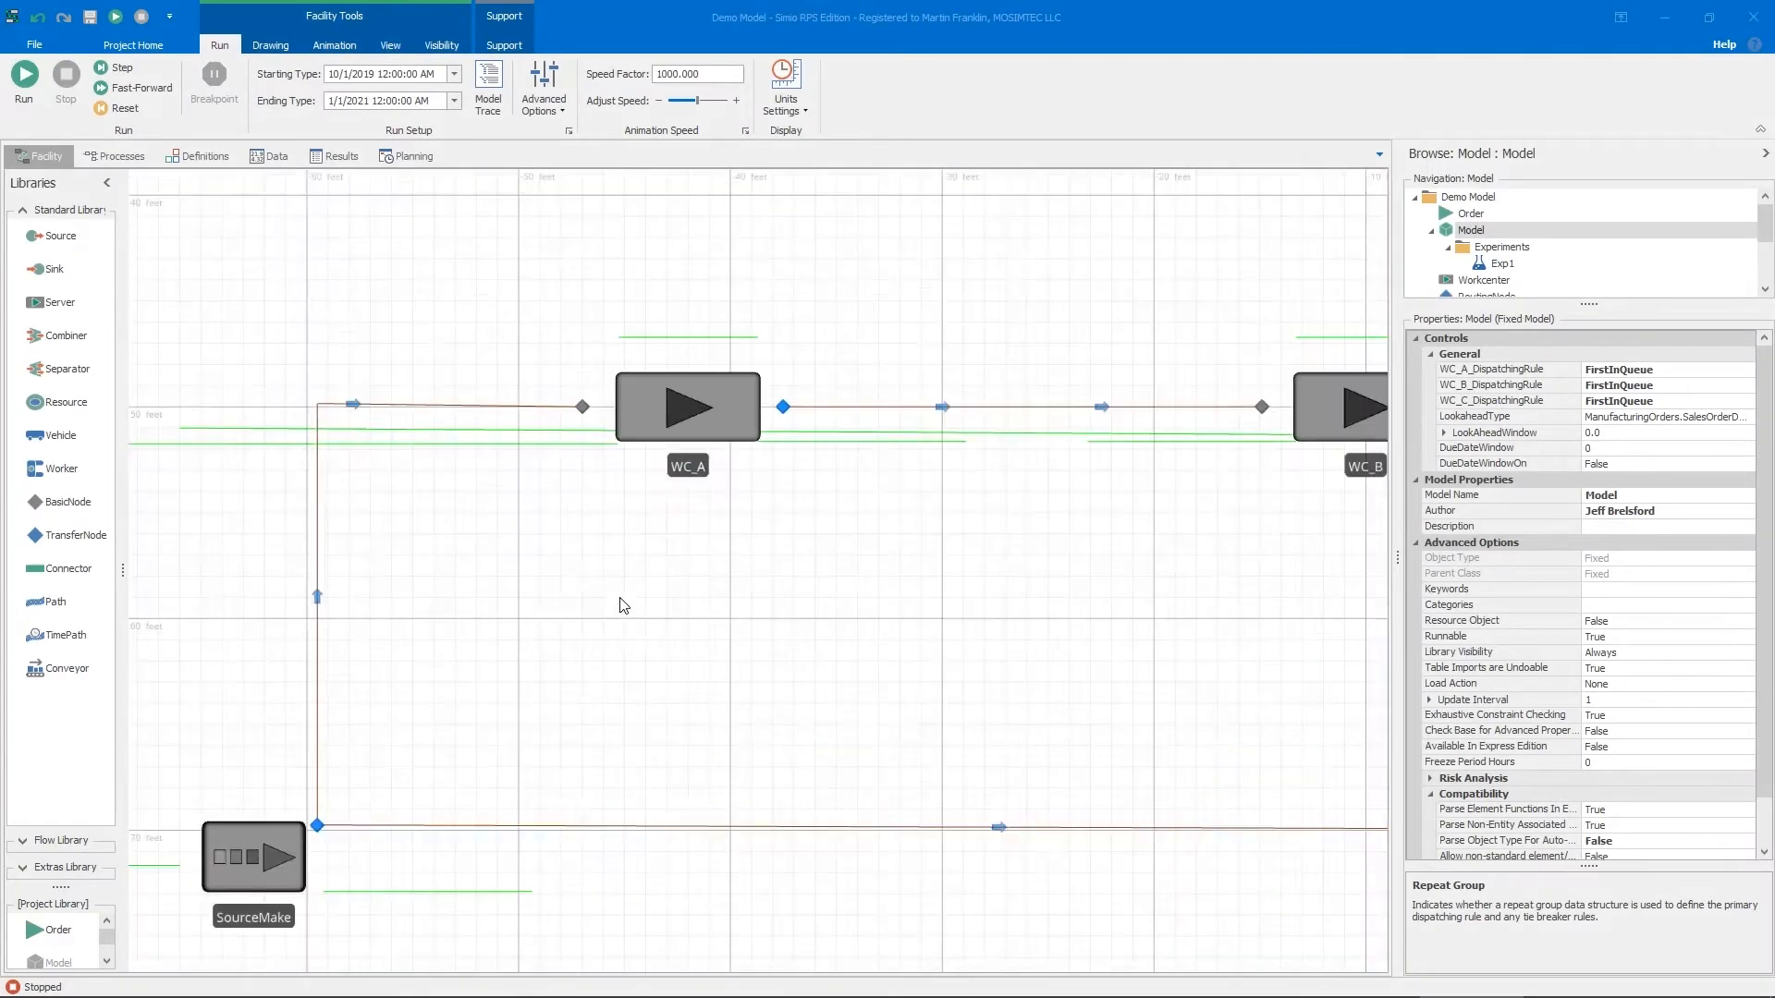
left_click(698, 424)
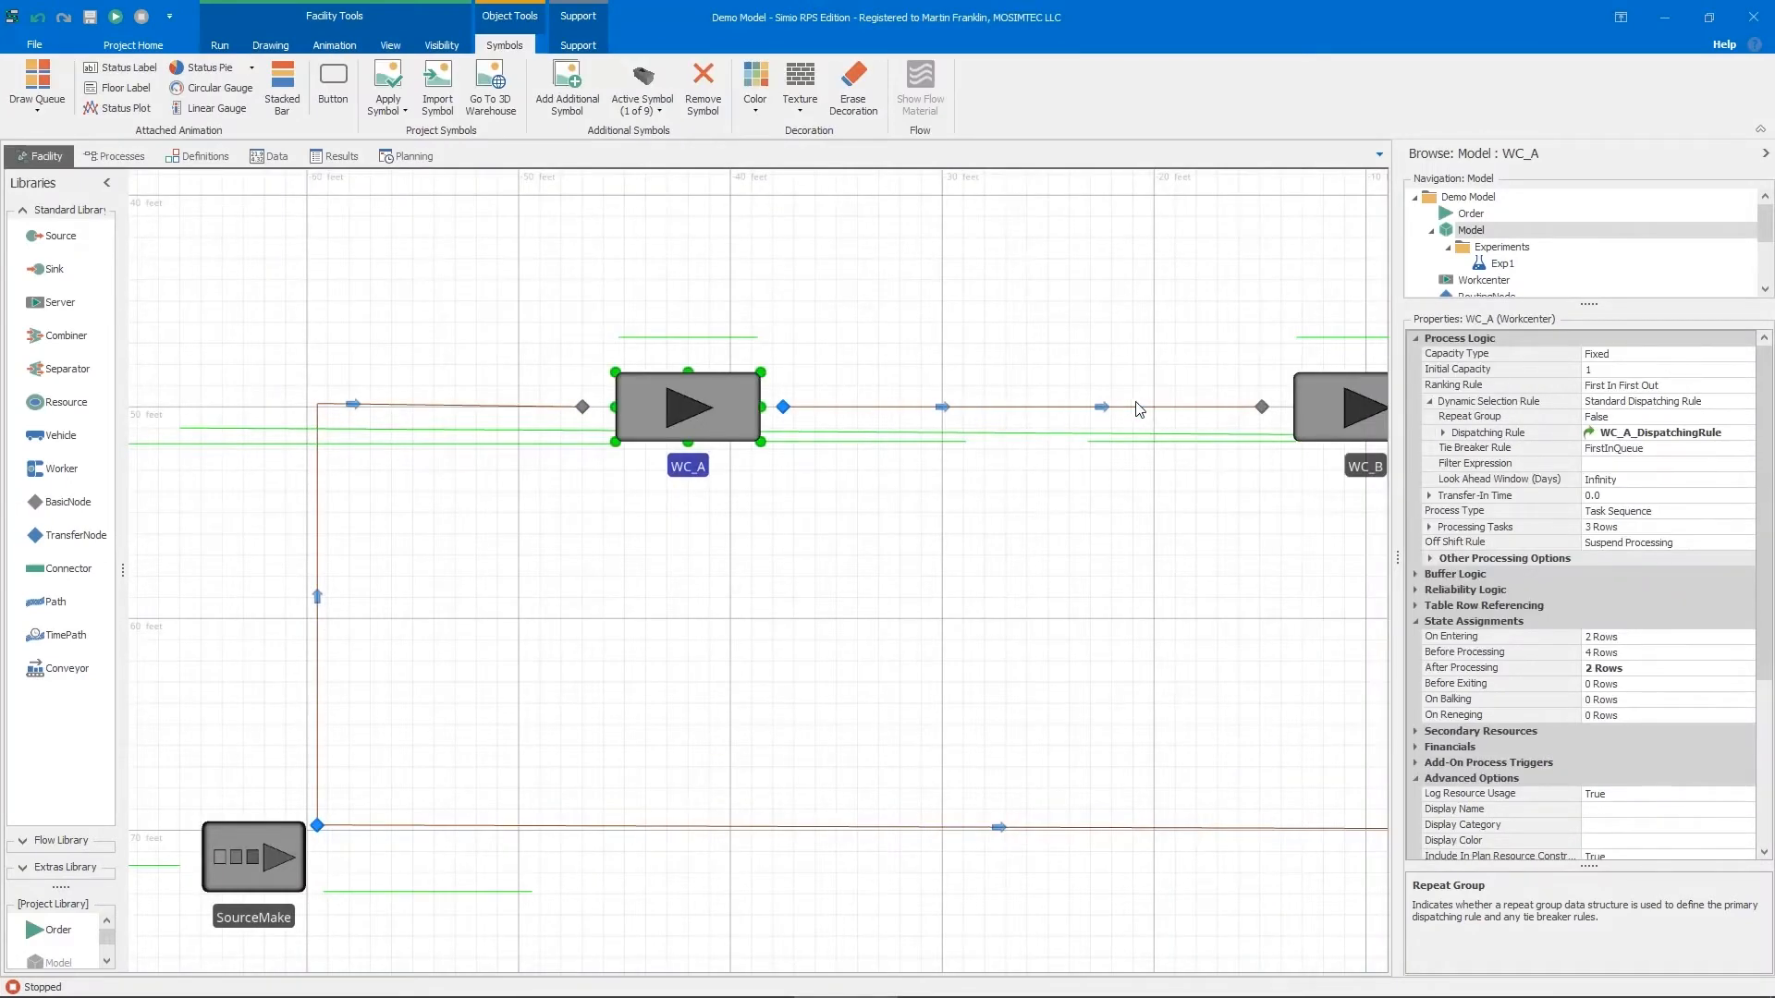
left_click(1521, 434)
left_click(1443, 433)
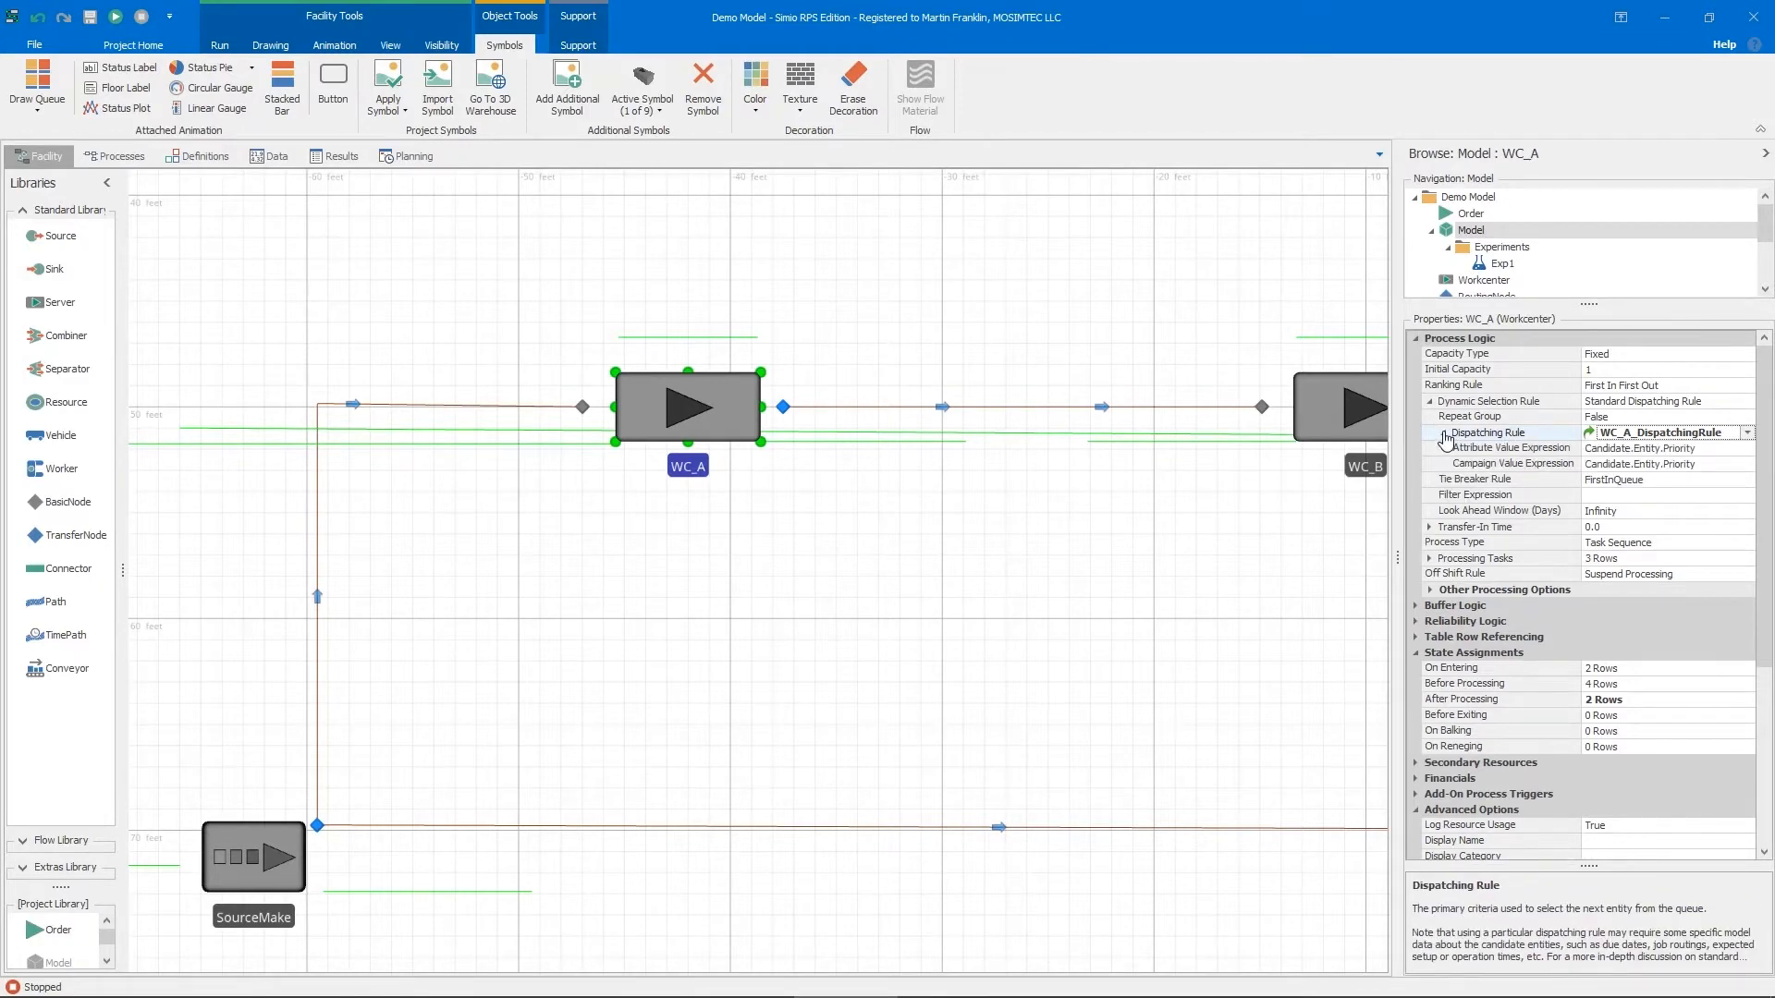
left_click(1444, 433)
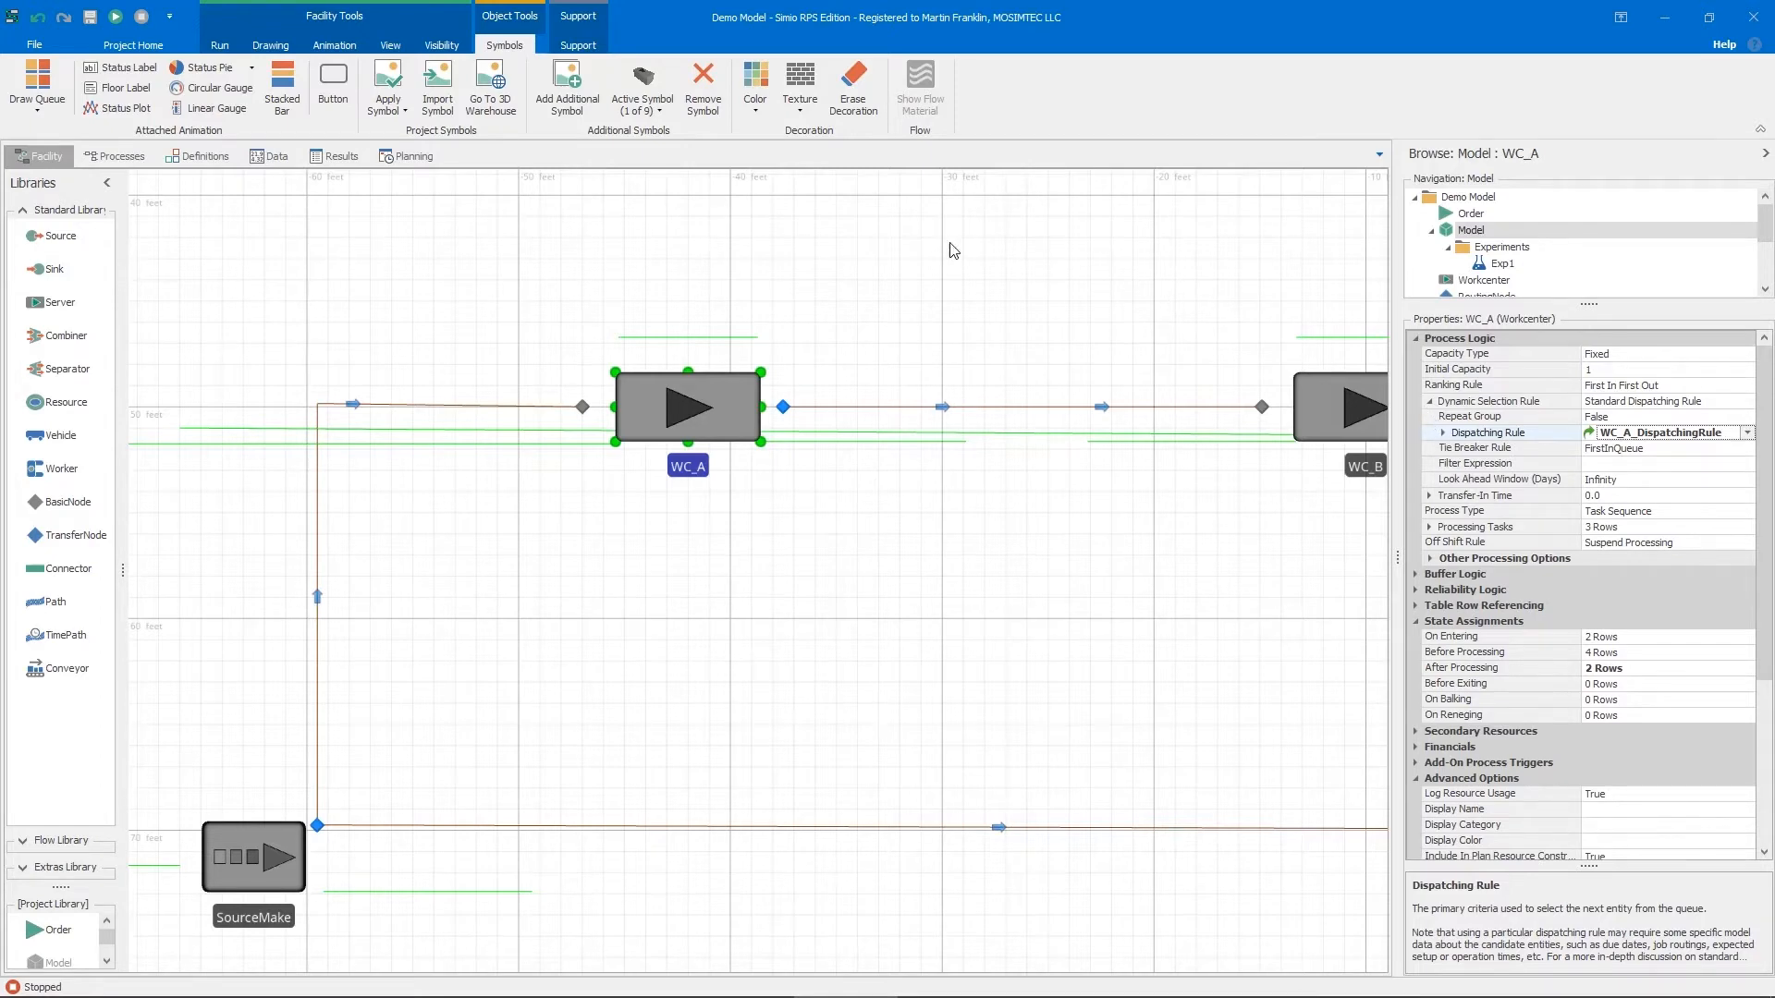
Check the default value of the WC_A_DispatchingRule property in the model definitions.
left_click(190, 156)
left_click(206, 345)
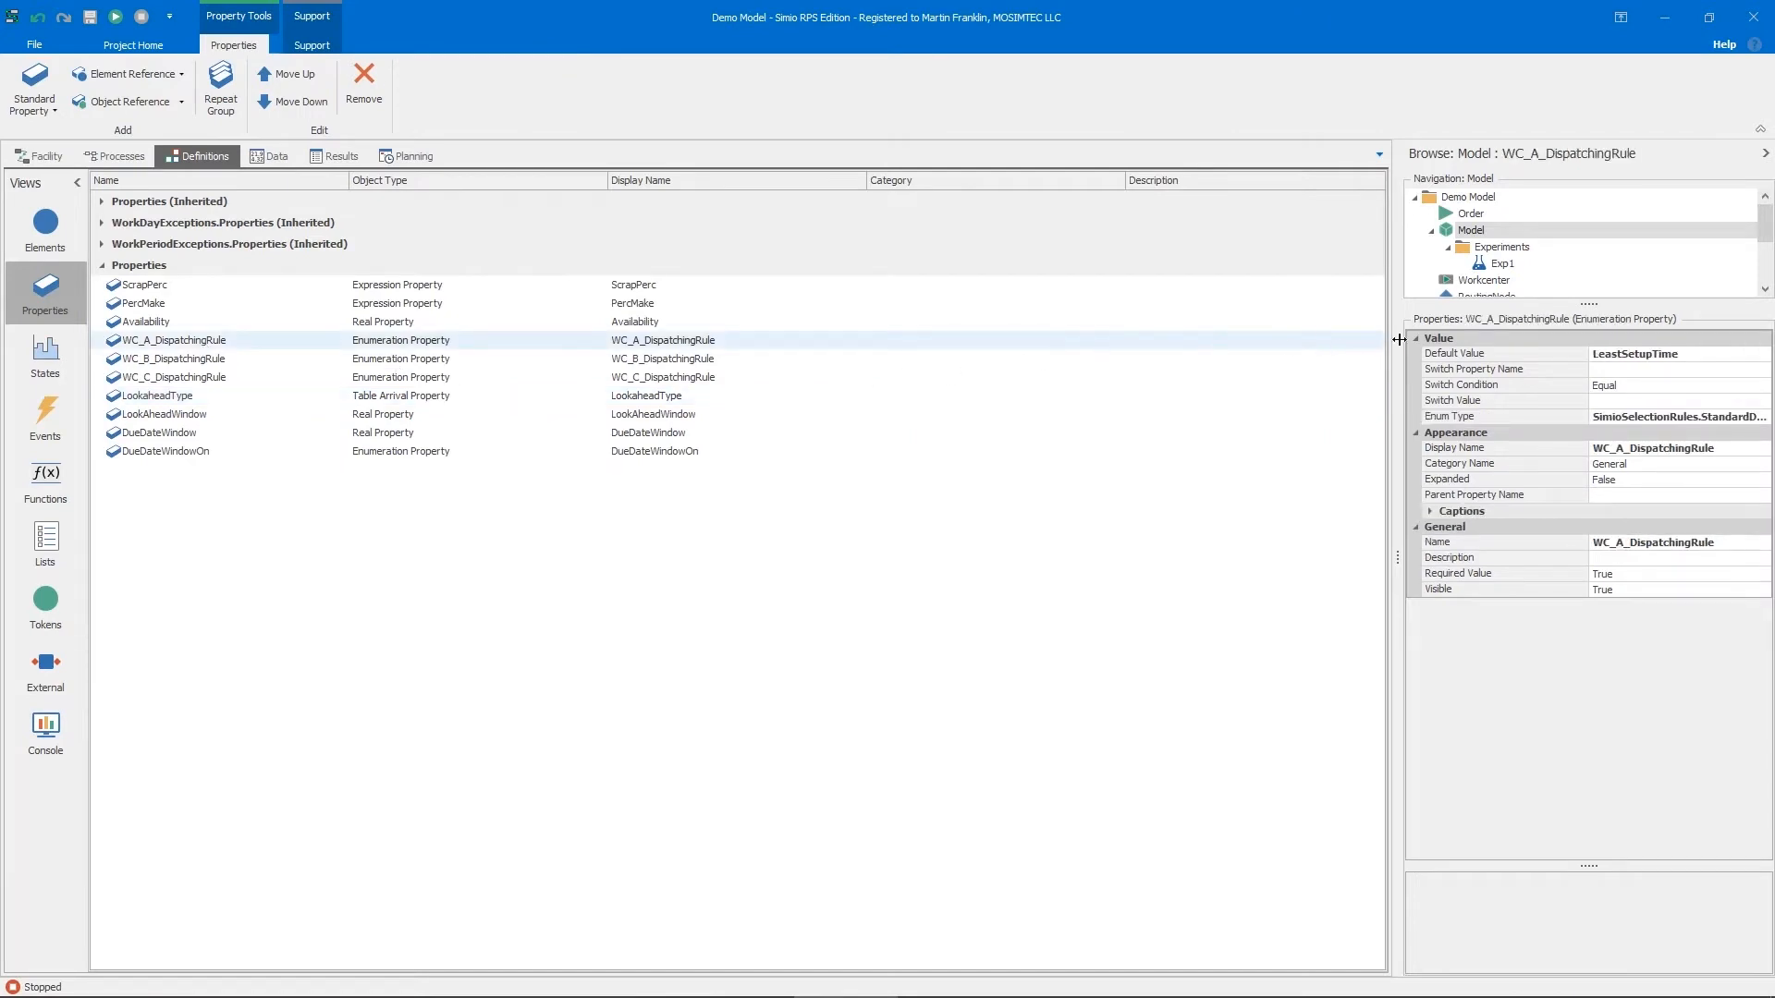
left_click(1572, 350)
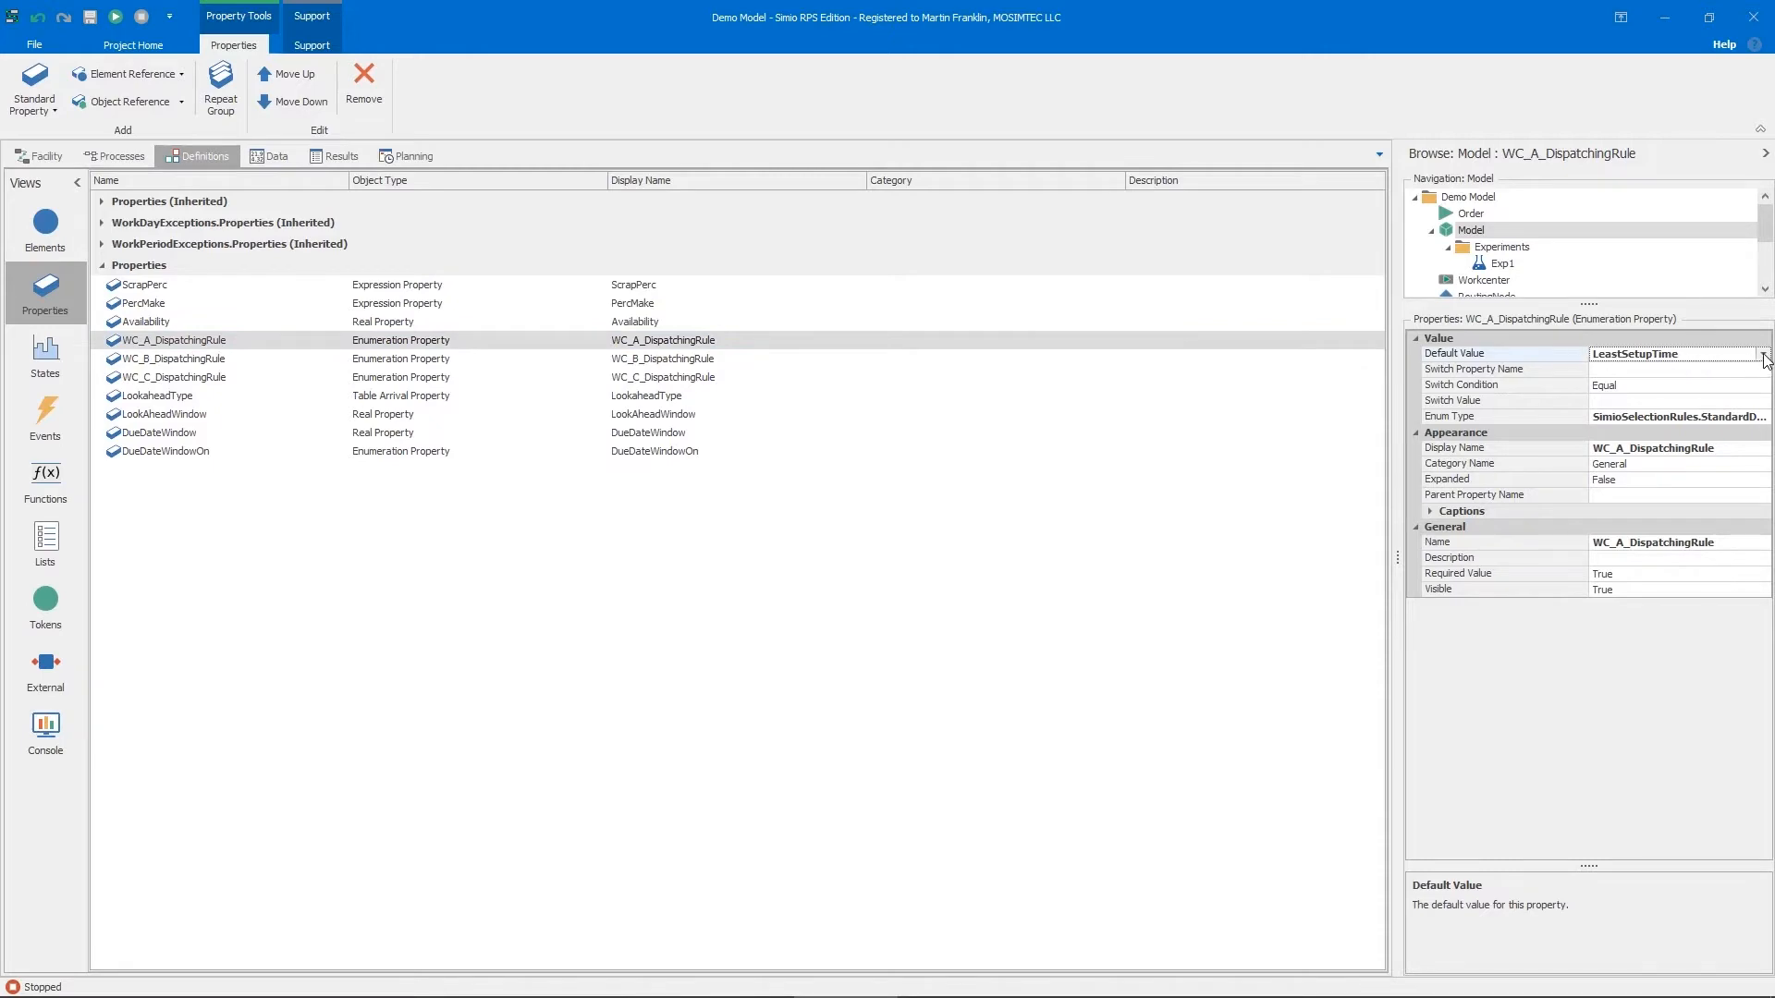
left_click(41, 154)
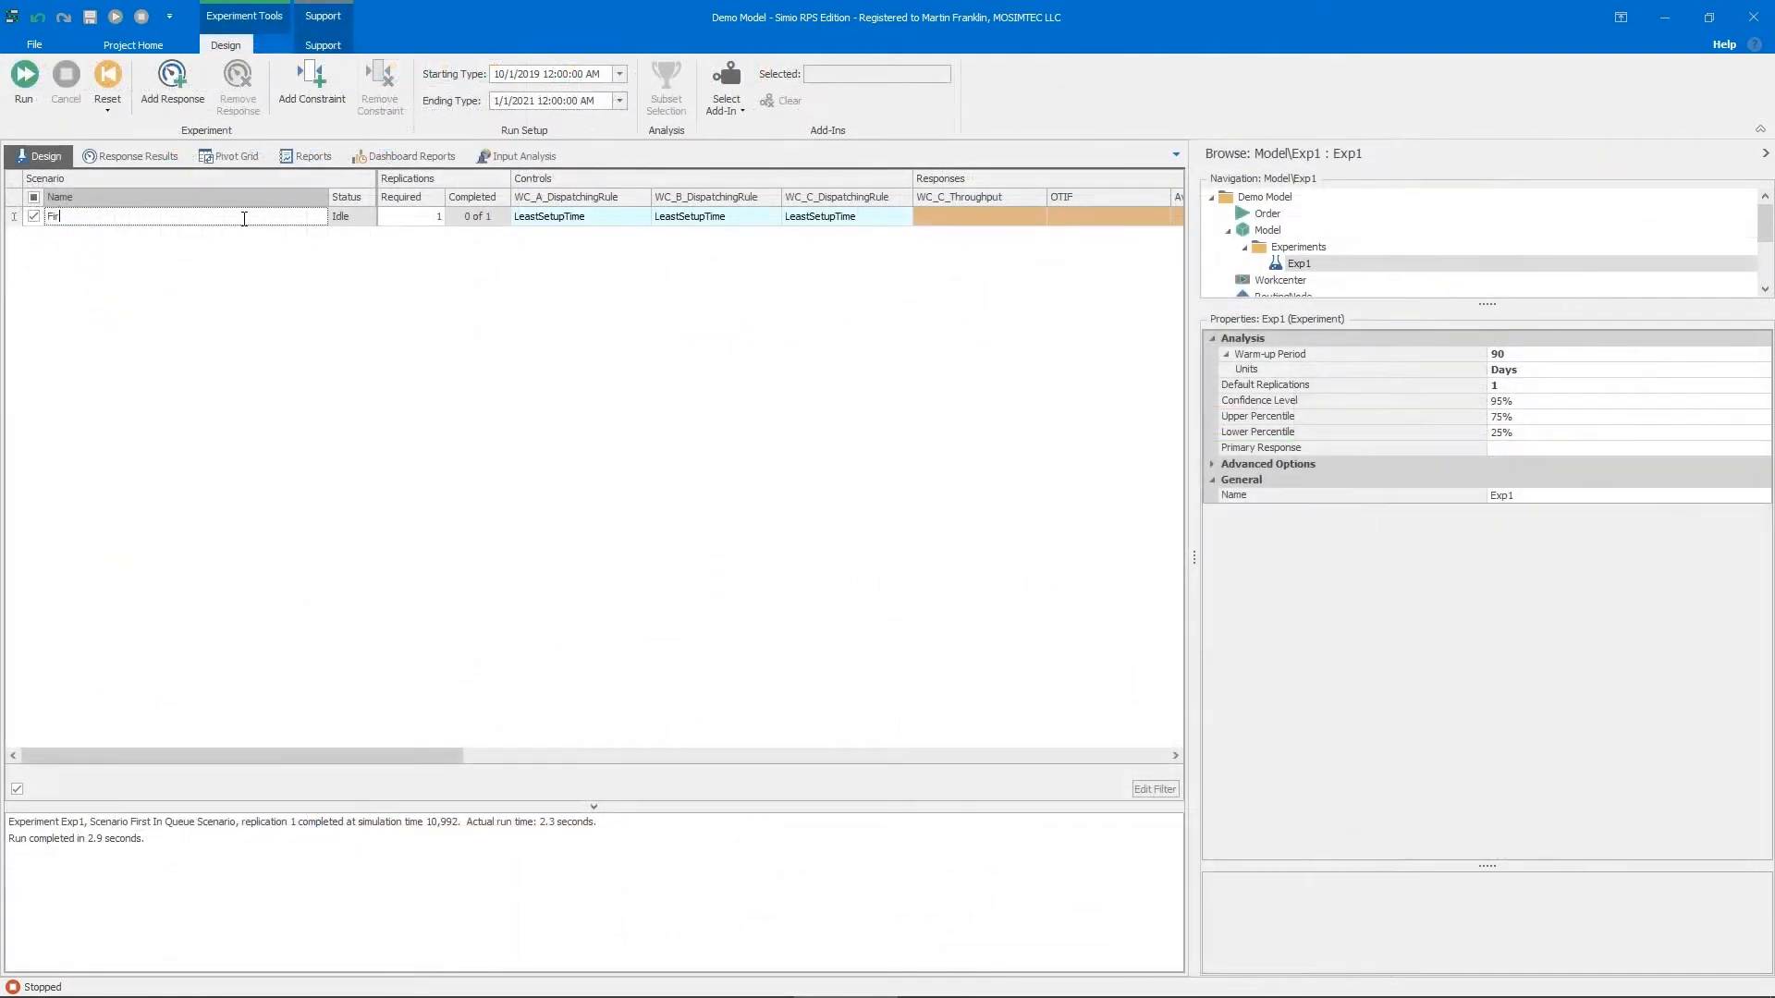
Name the Exp1 scenario "First In Queue Scenario" and set its WC_A_DispatchingRule control to FirstInQueue.
type("st In Queue Scenario")
key("Tab")
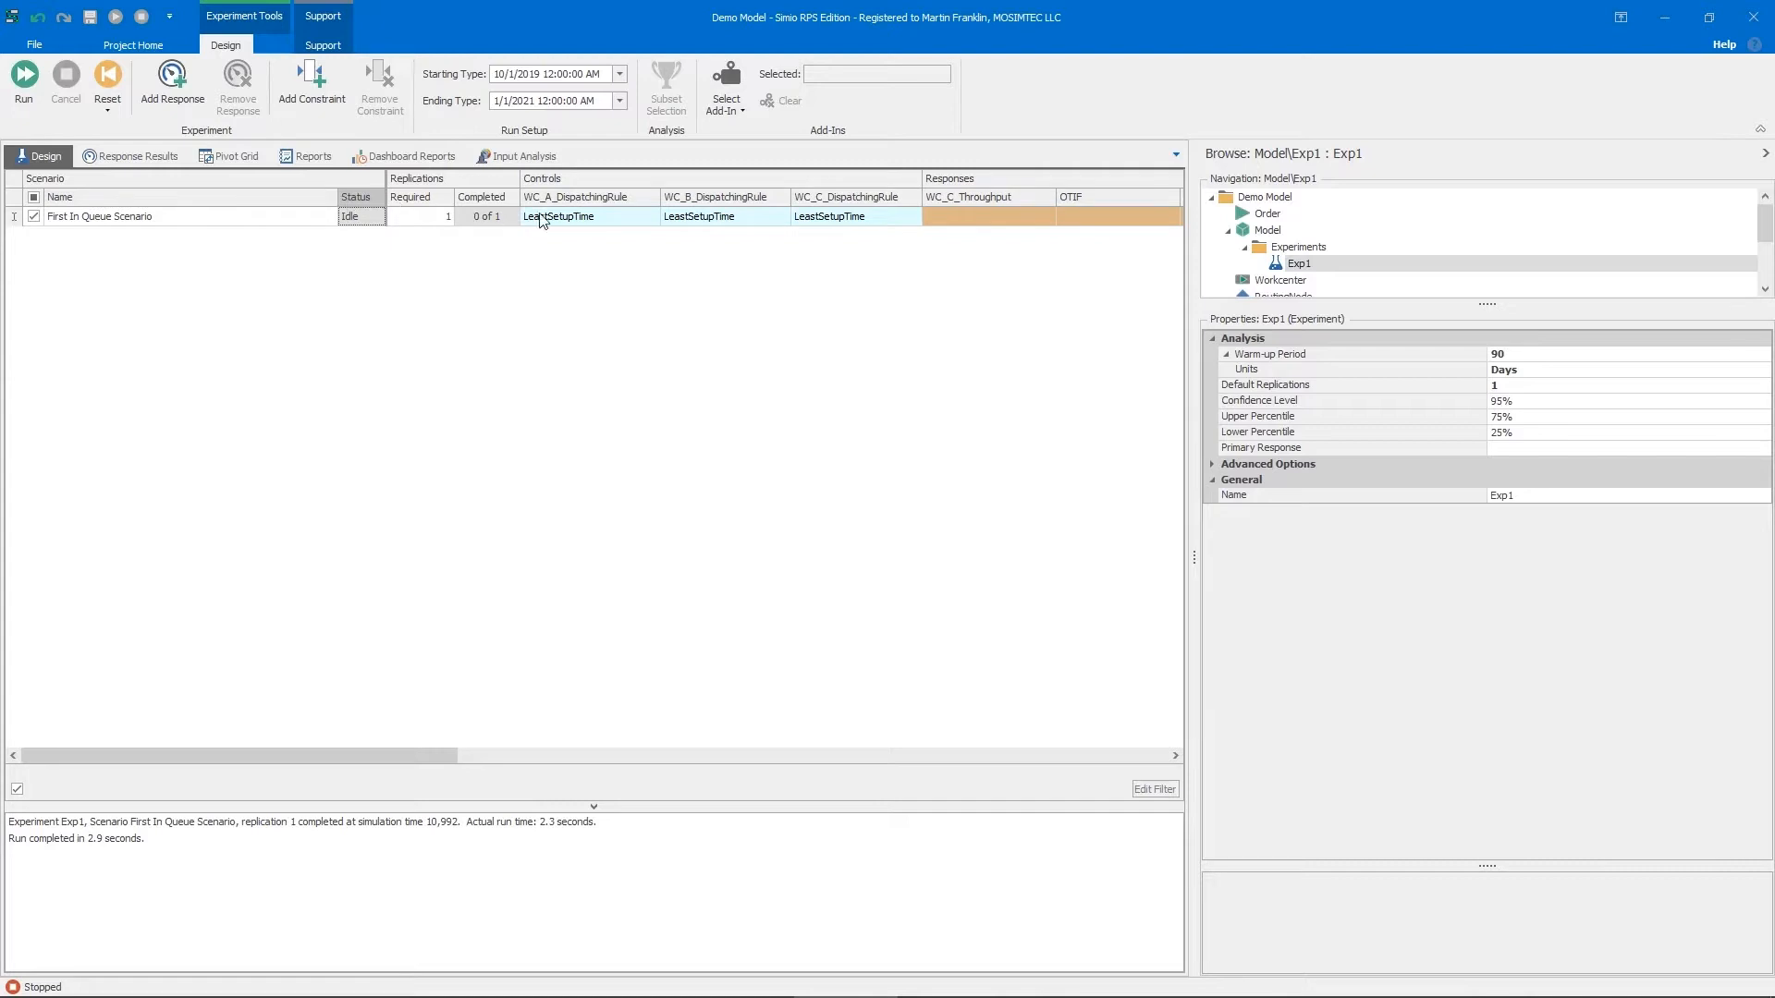
left_click(543, 219)
left_click(664, 227)
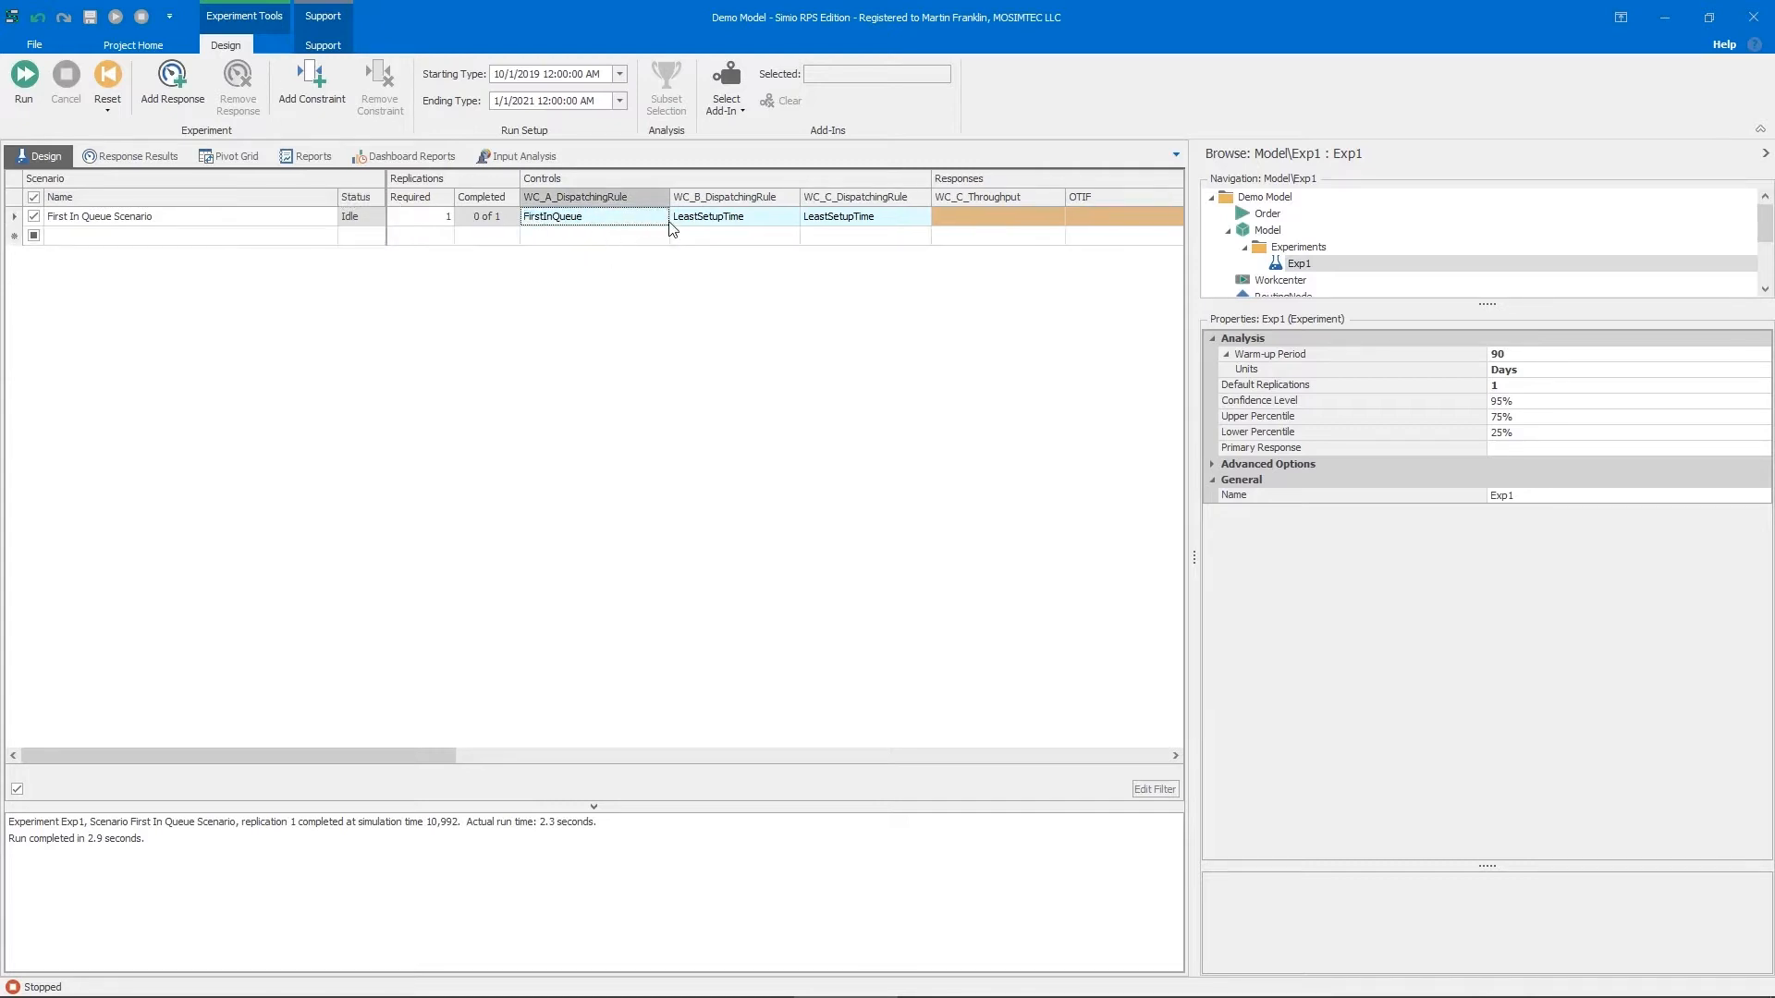
Set the WC_B and WC_C dispatching rule controls of First In Queue Scenario to FirstInQueue and run the experiment.
left_click(707, 218)
left_click(707, 230)
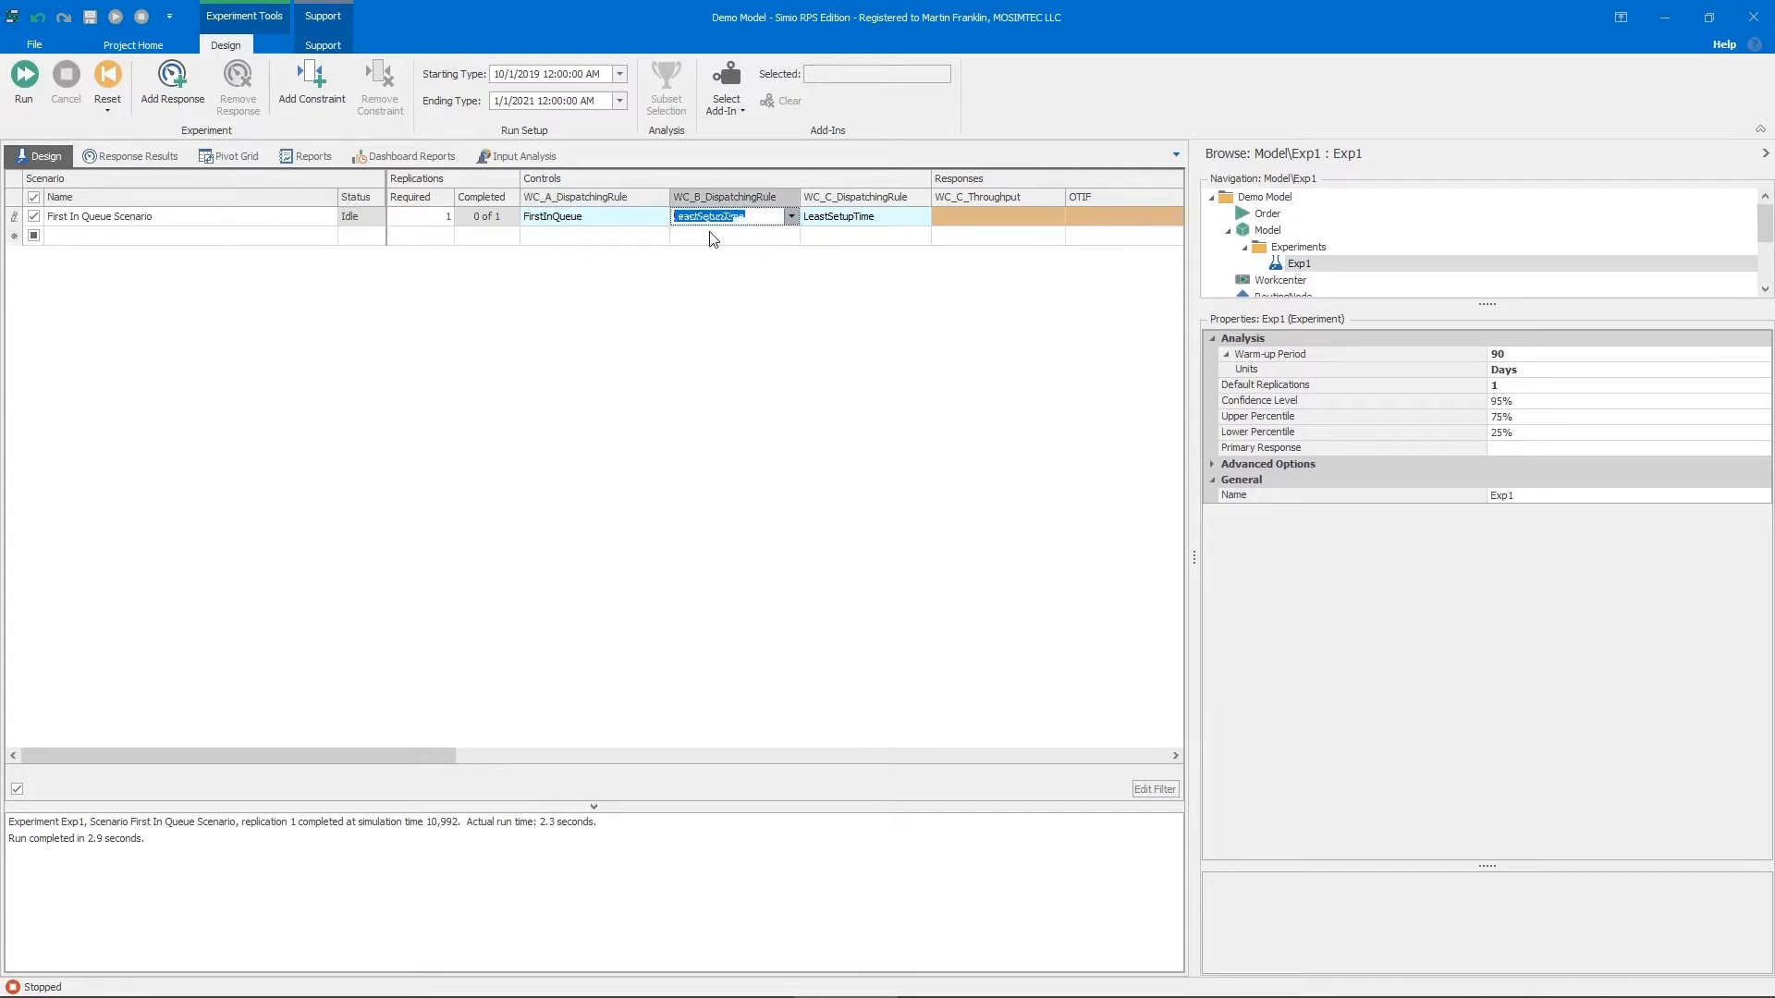
left_click(826, 221)
left_click(826, 233)
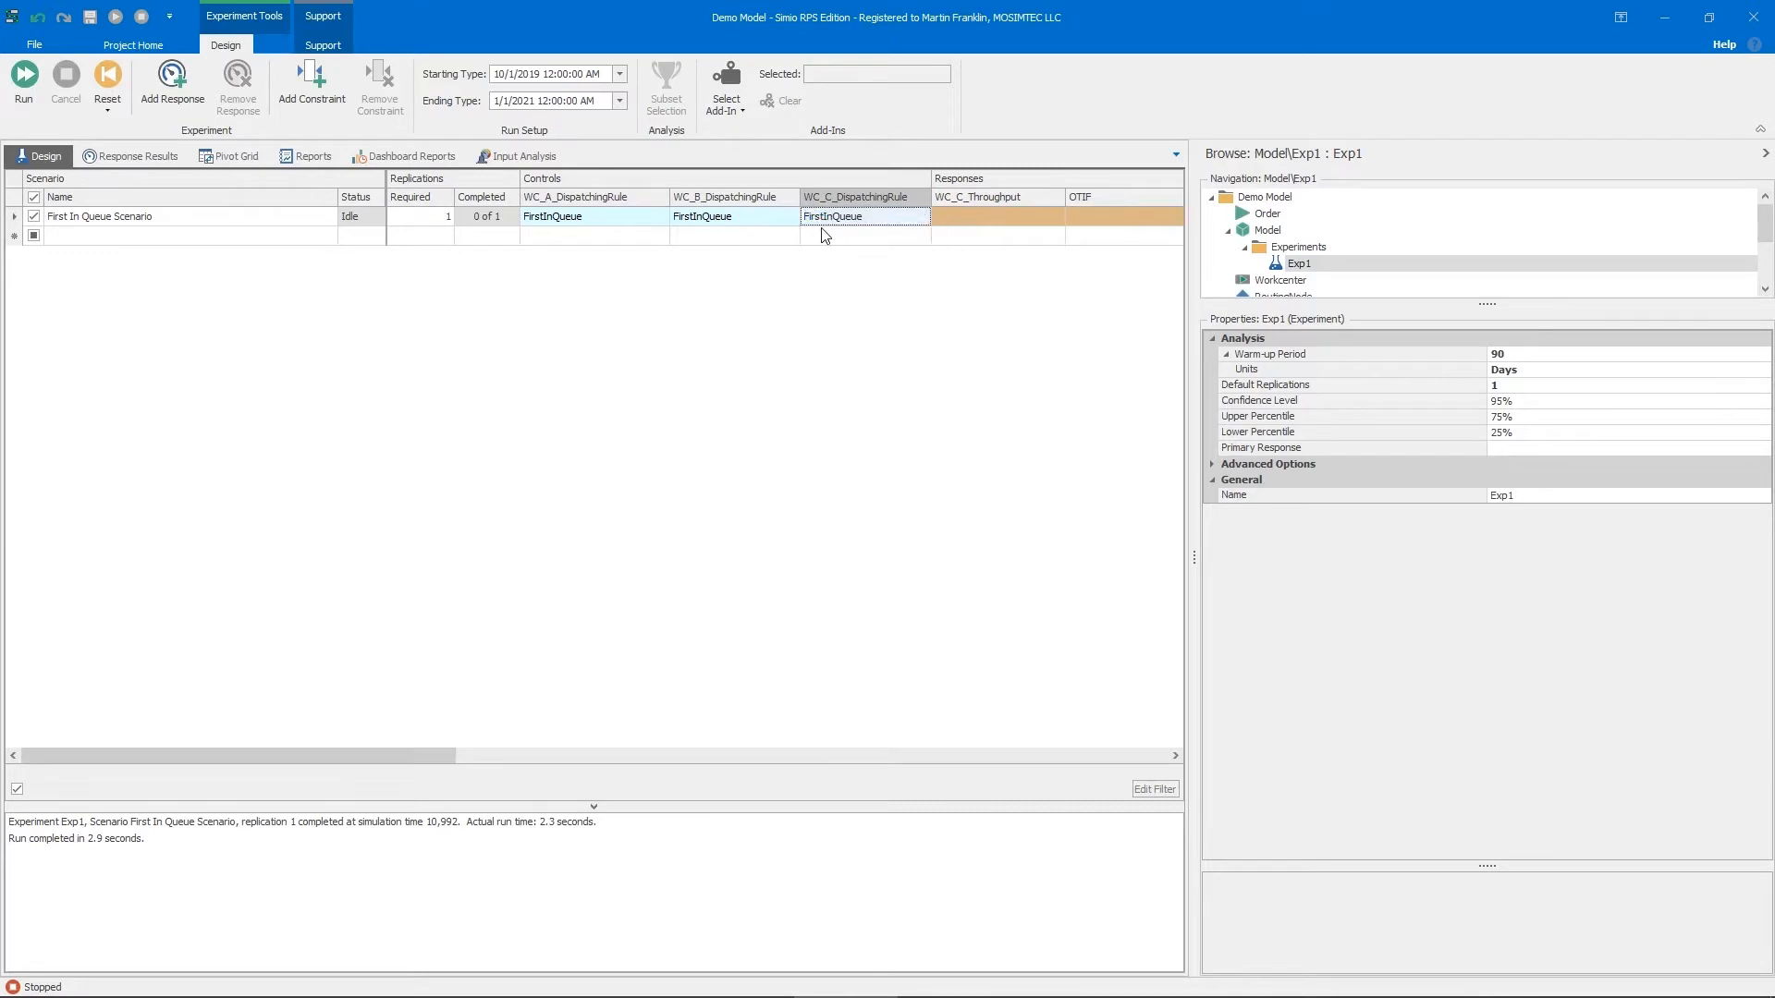
left_click(24, 78)
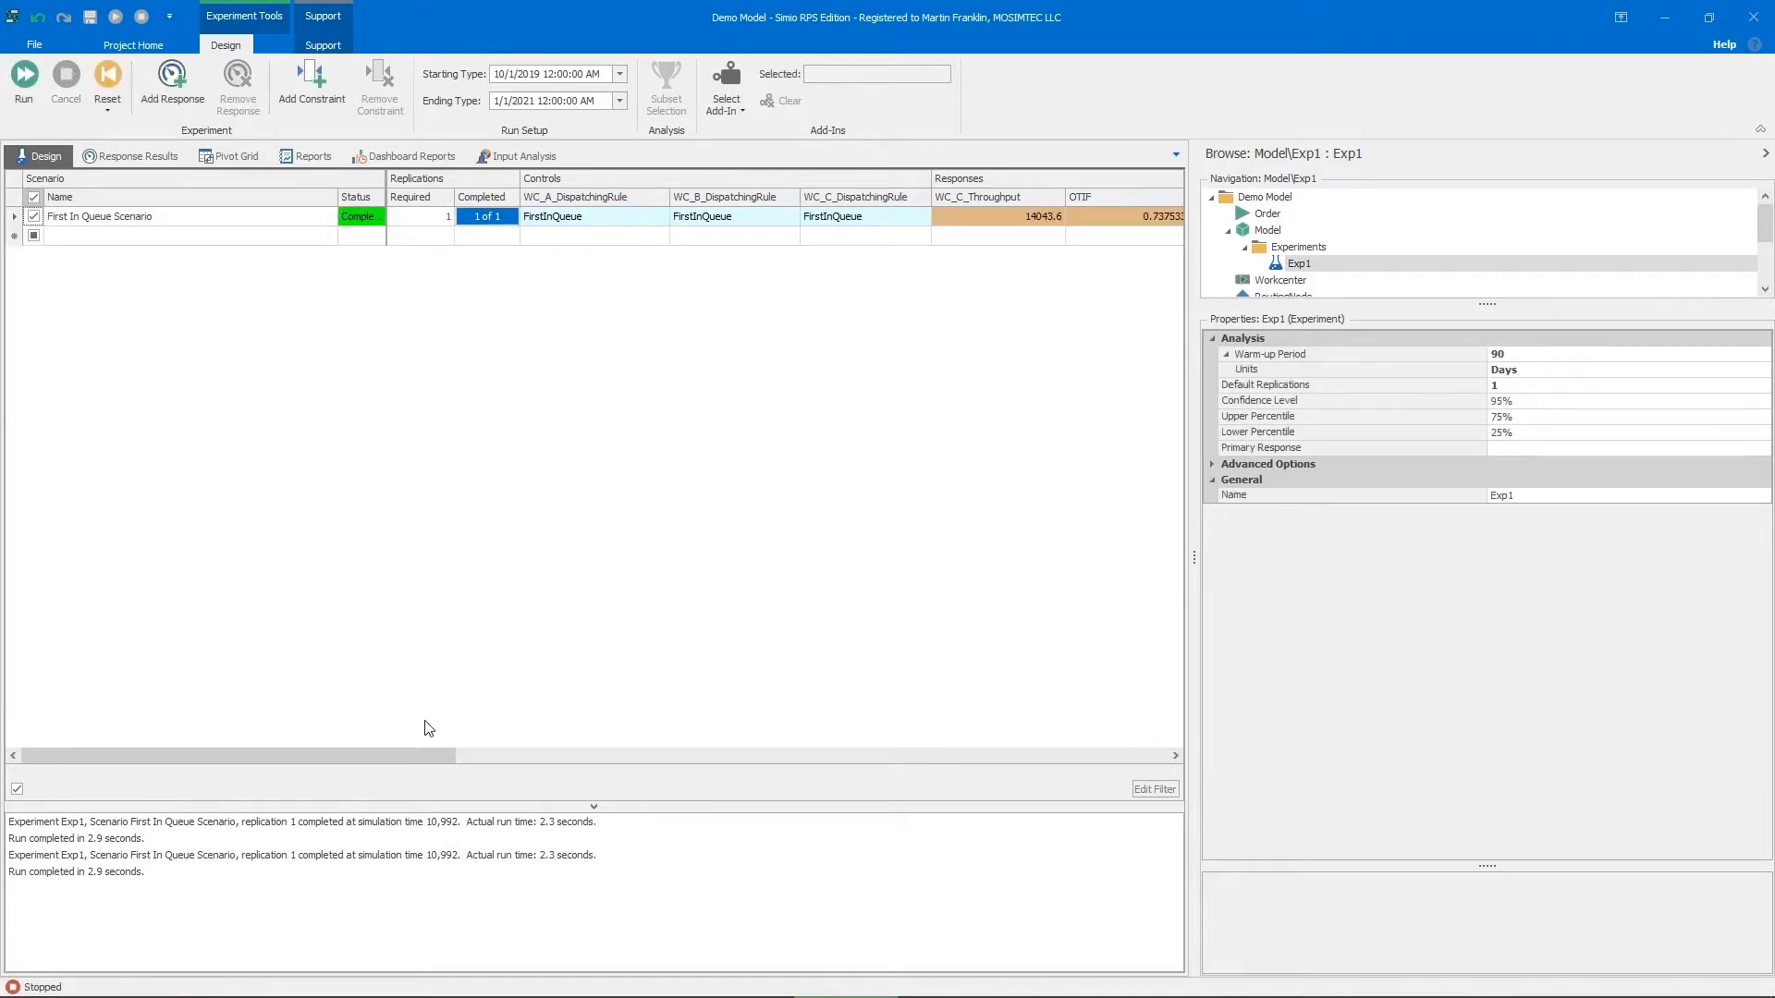
left_click_drag(425, 757, 536, 772)
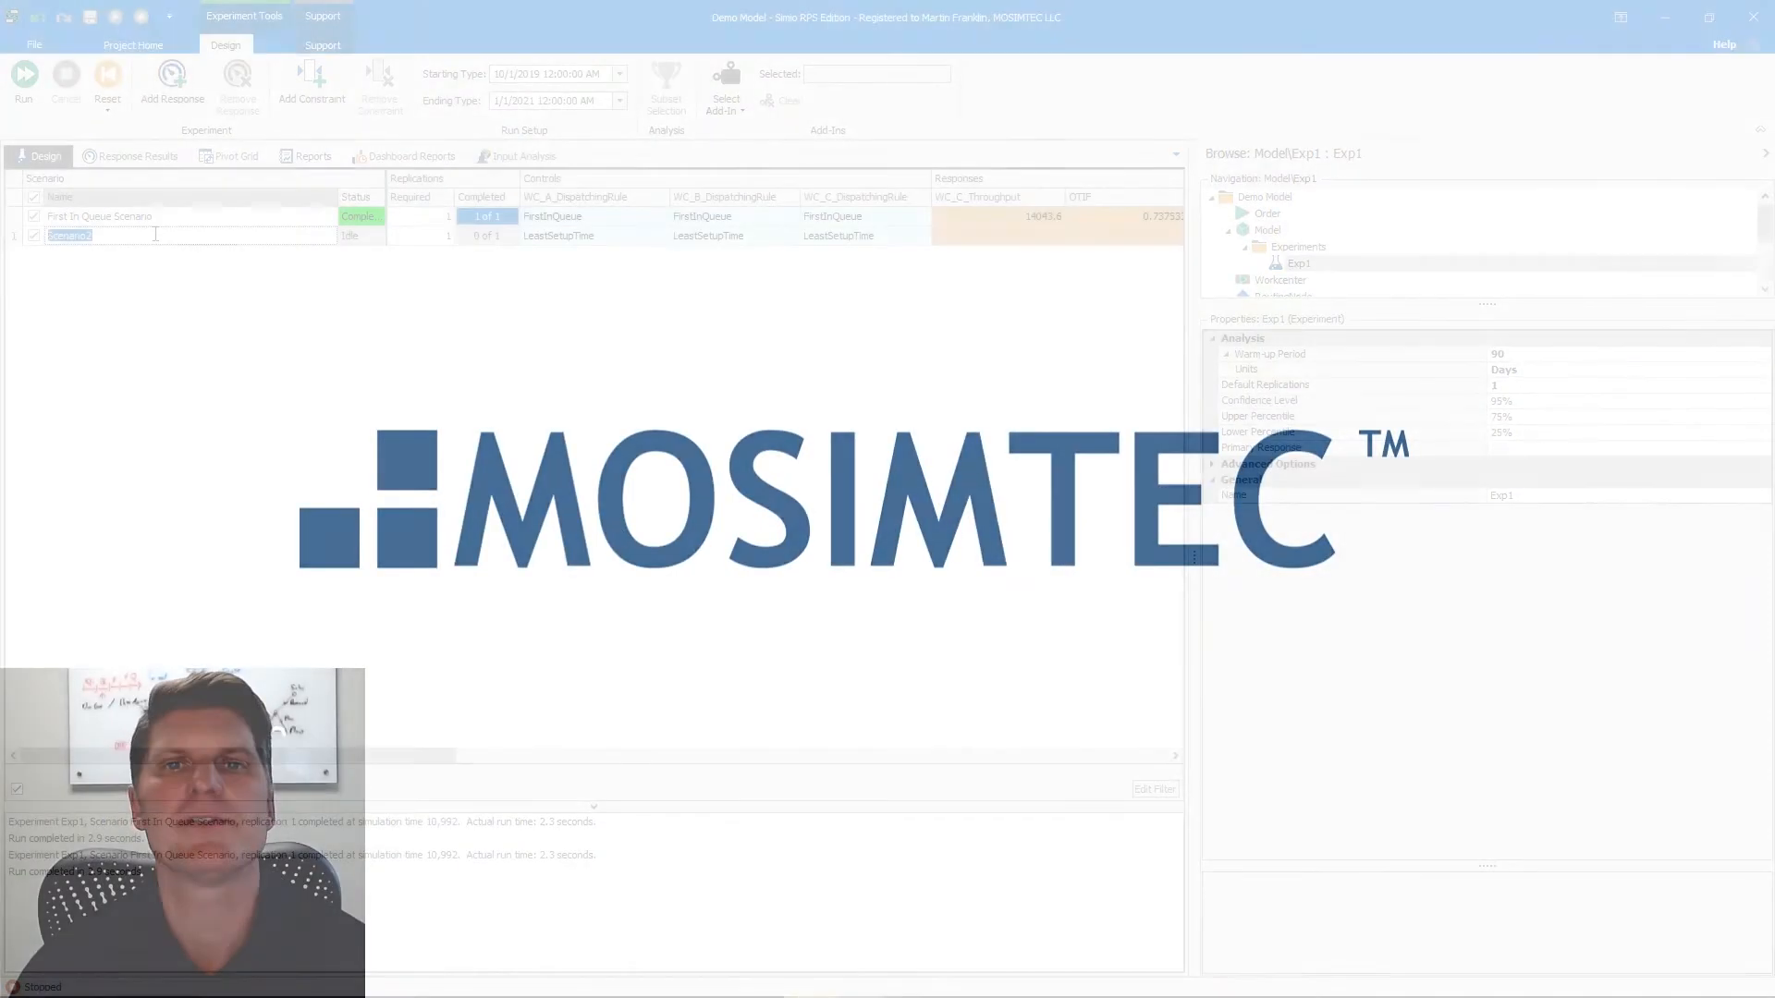
Name the second scenario "Least Setup Time Scenario", run the experiment and review its responses.
type("Se")
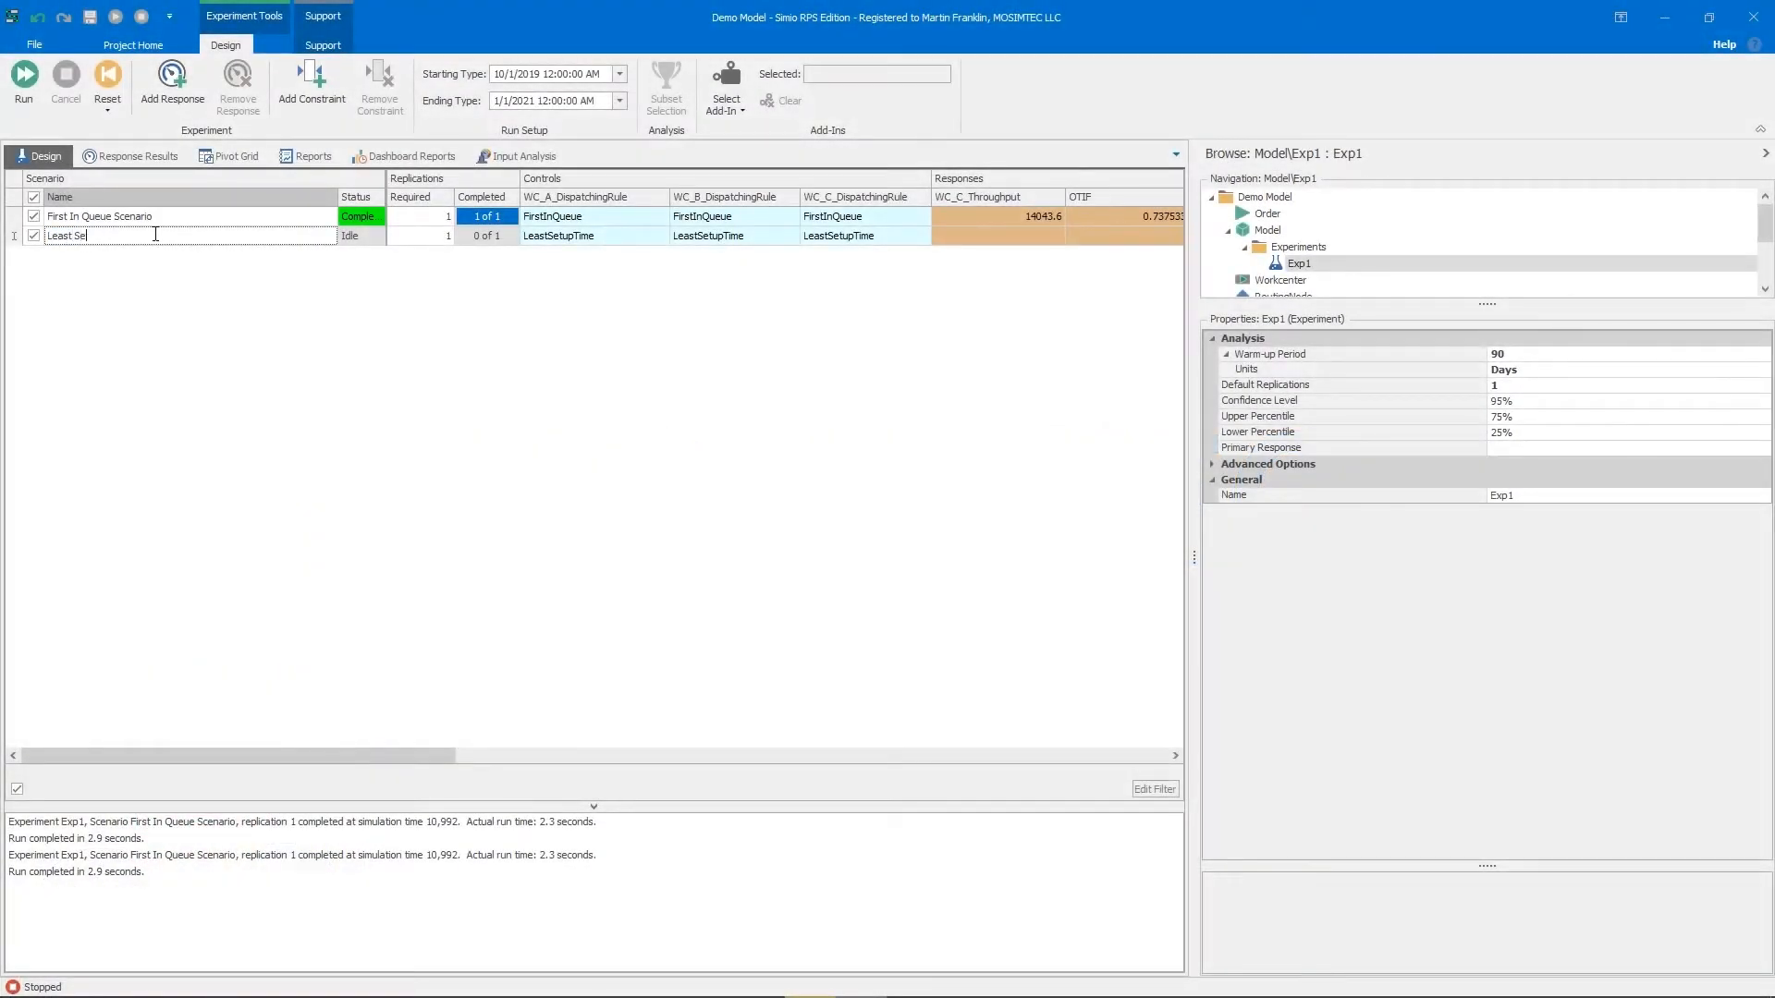
type("tup Time Scenario")
key("Tab")
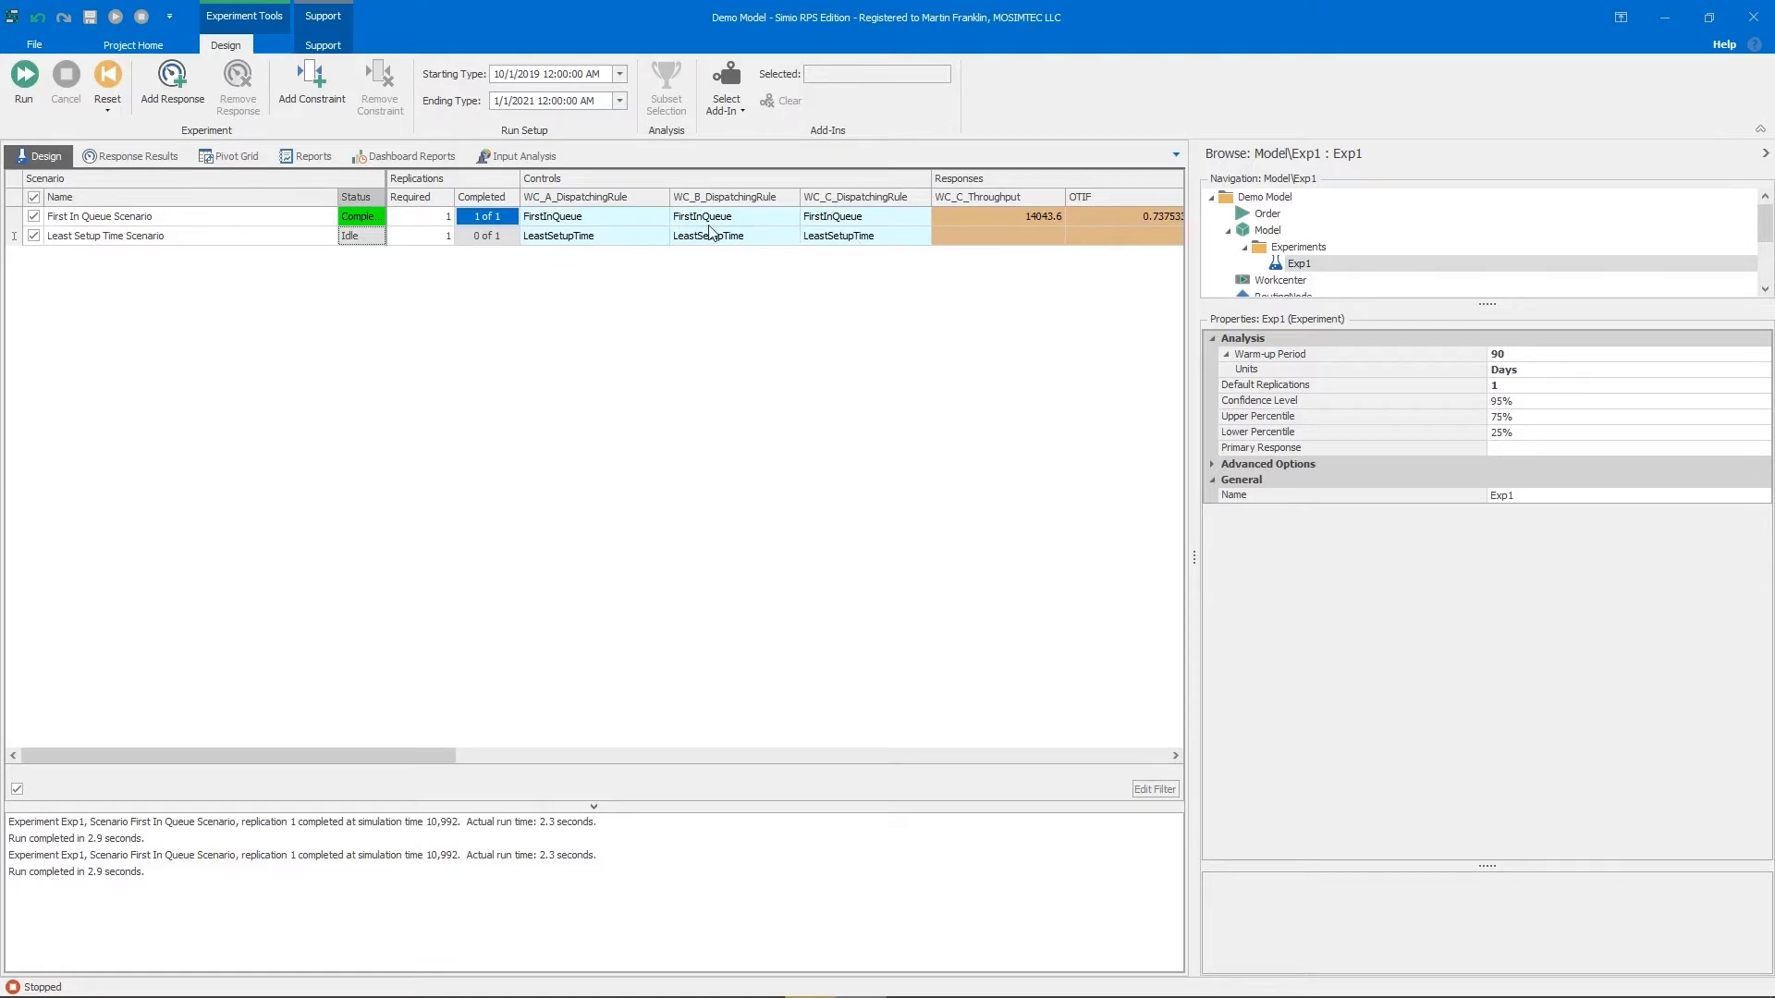
left_click(25, 88)
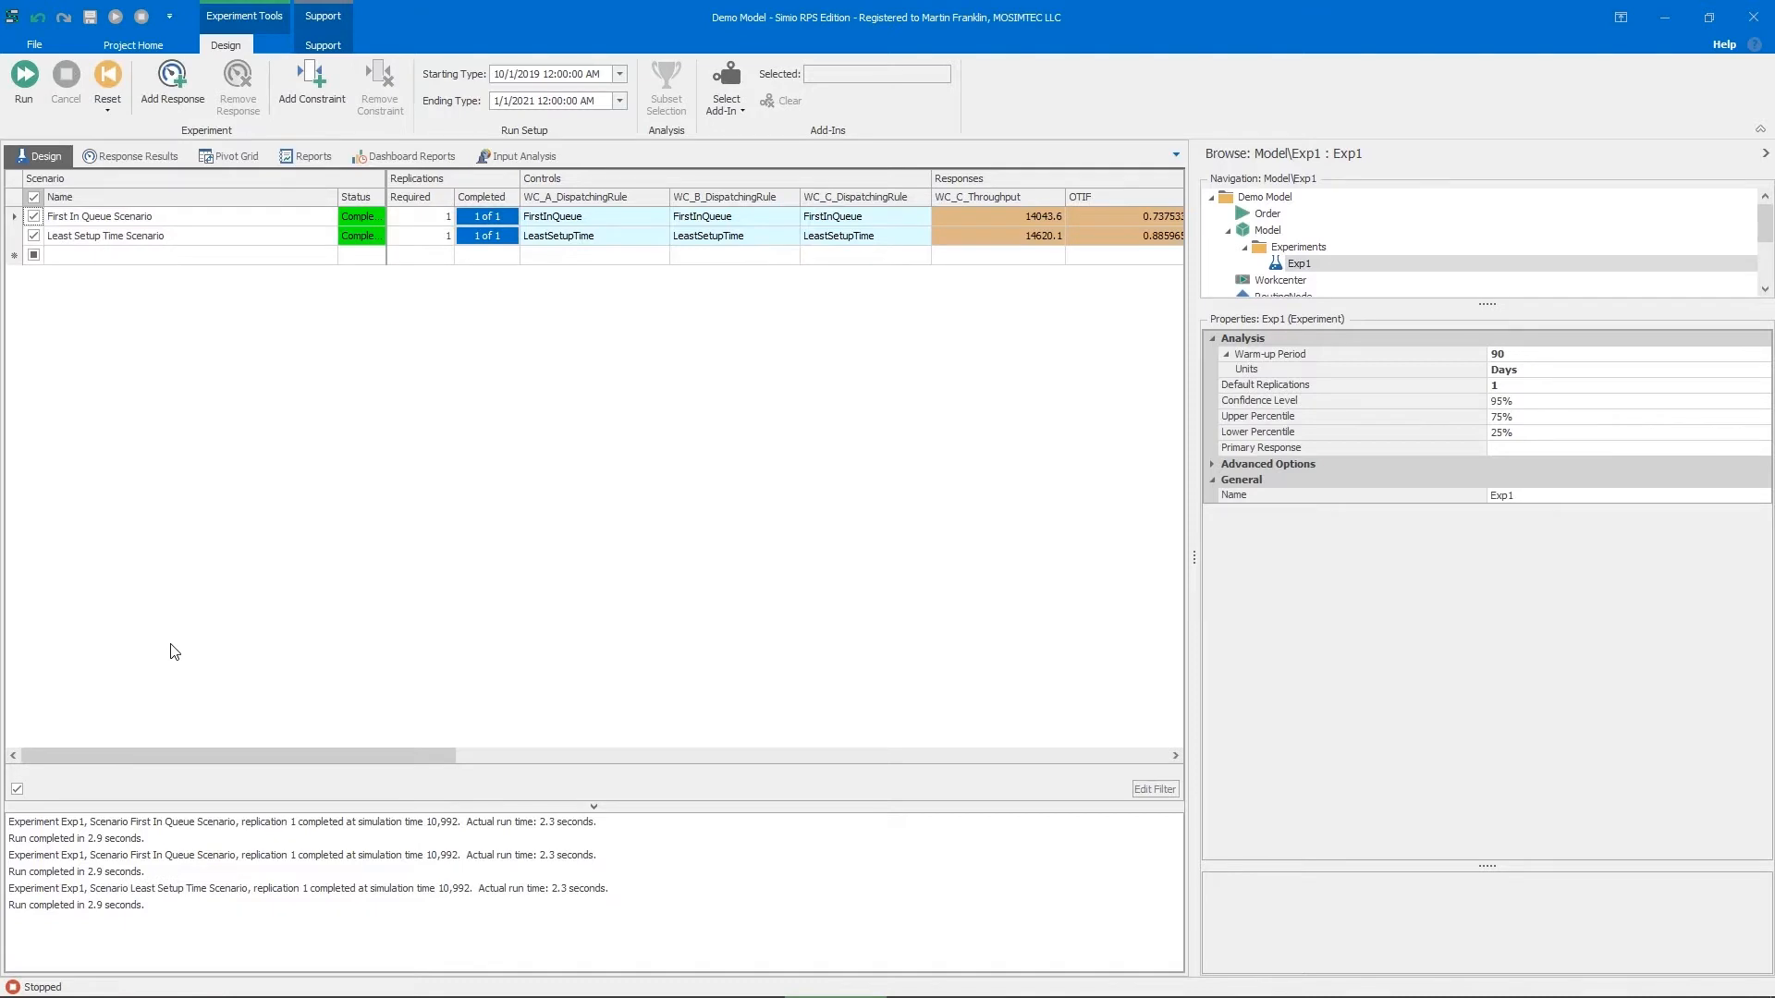
left_click_drag(192, 753, 319, 777)
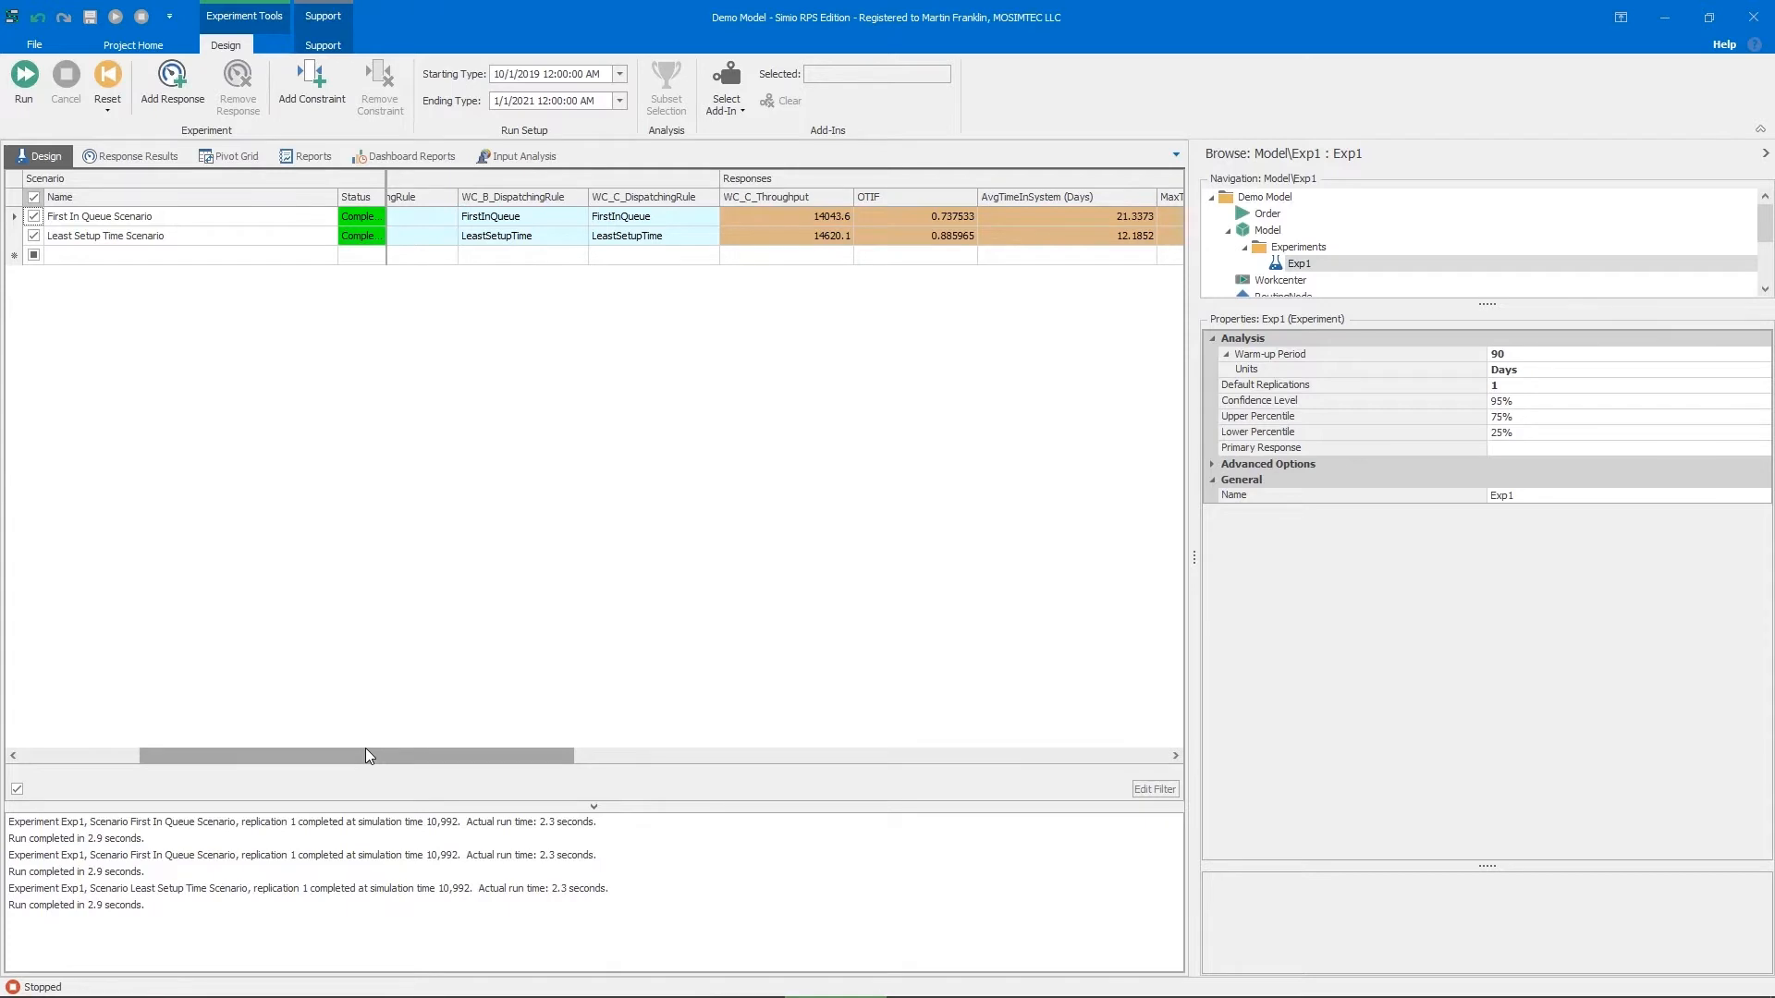
Add a third scenario named "Earliest Due Date" to the experiment.
left_click(266, 256)
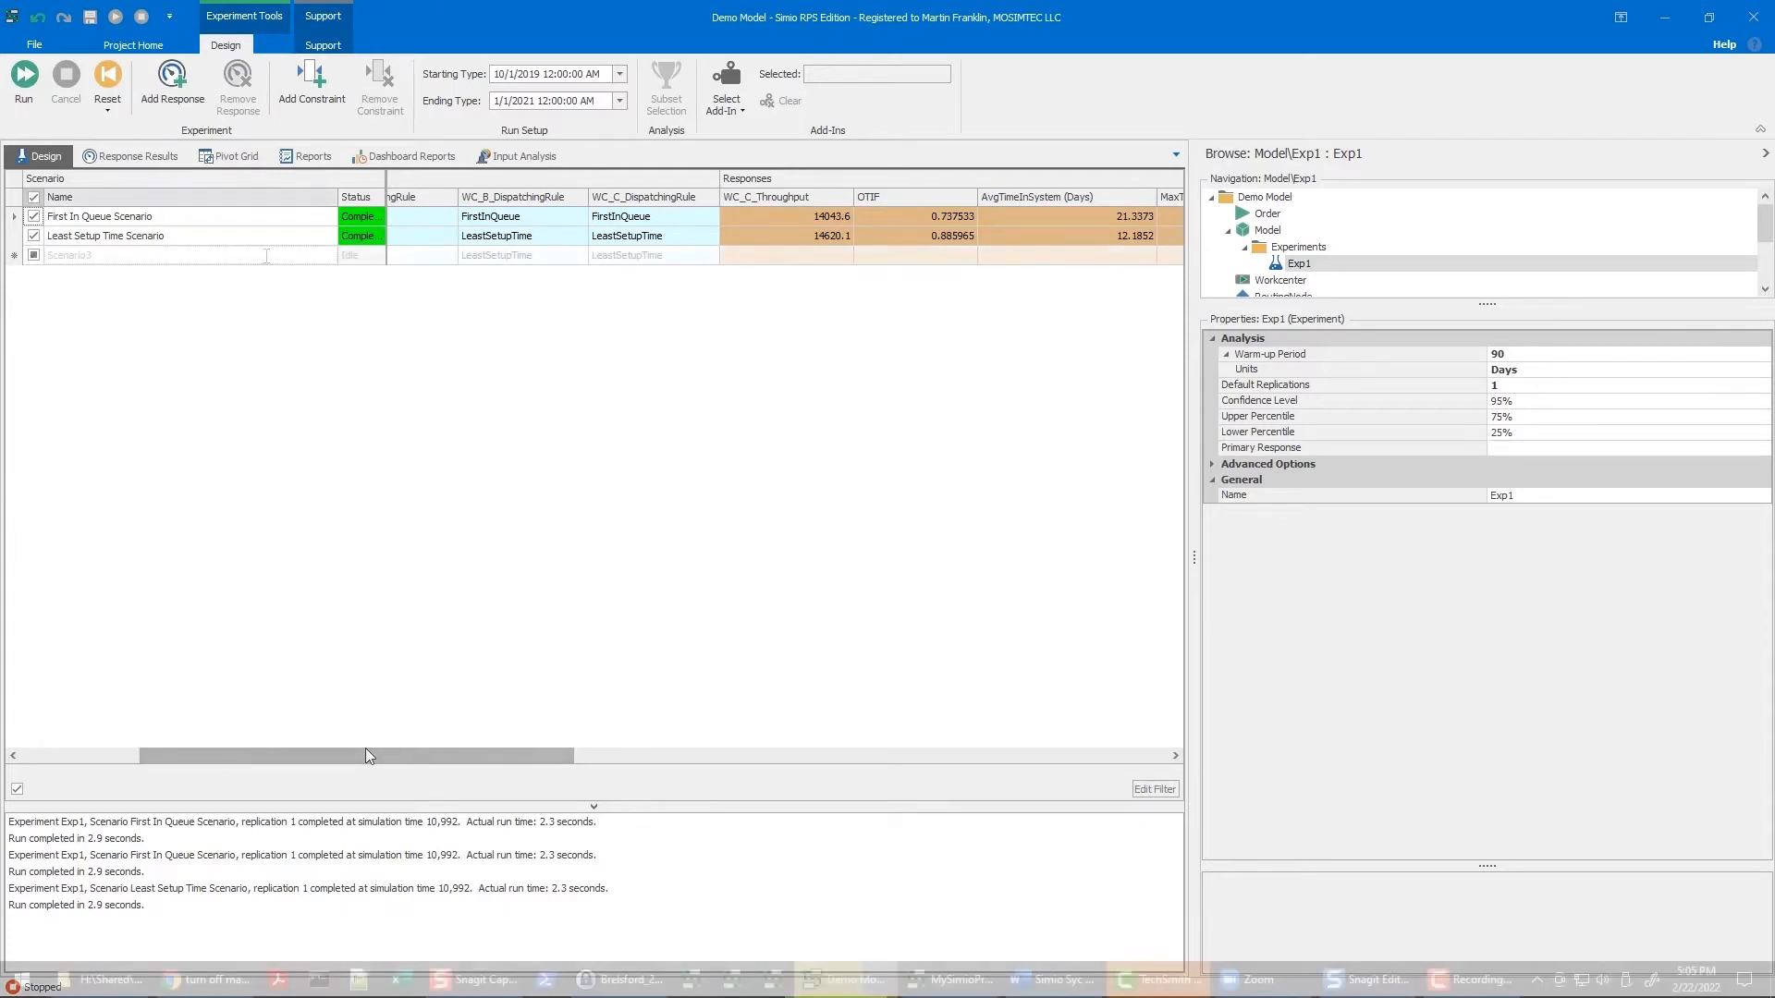
type("Ea")
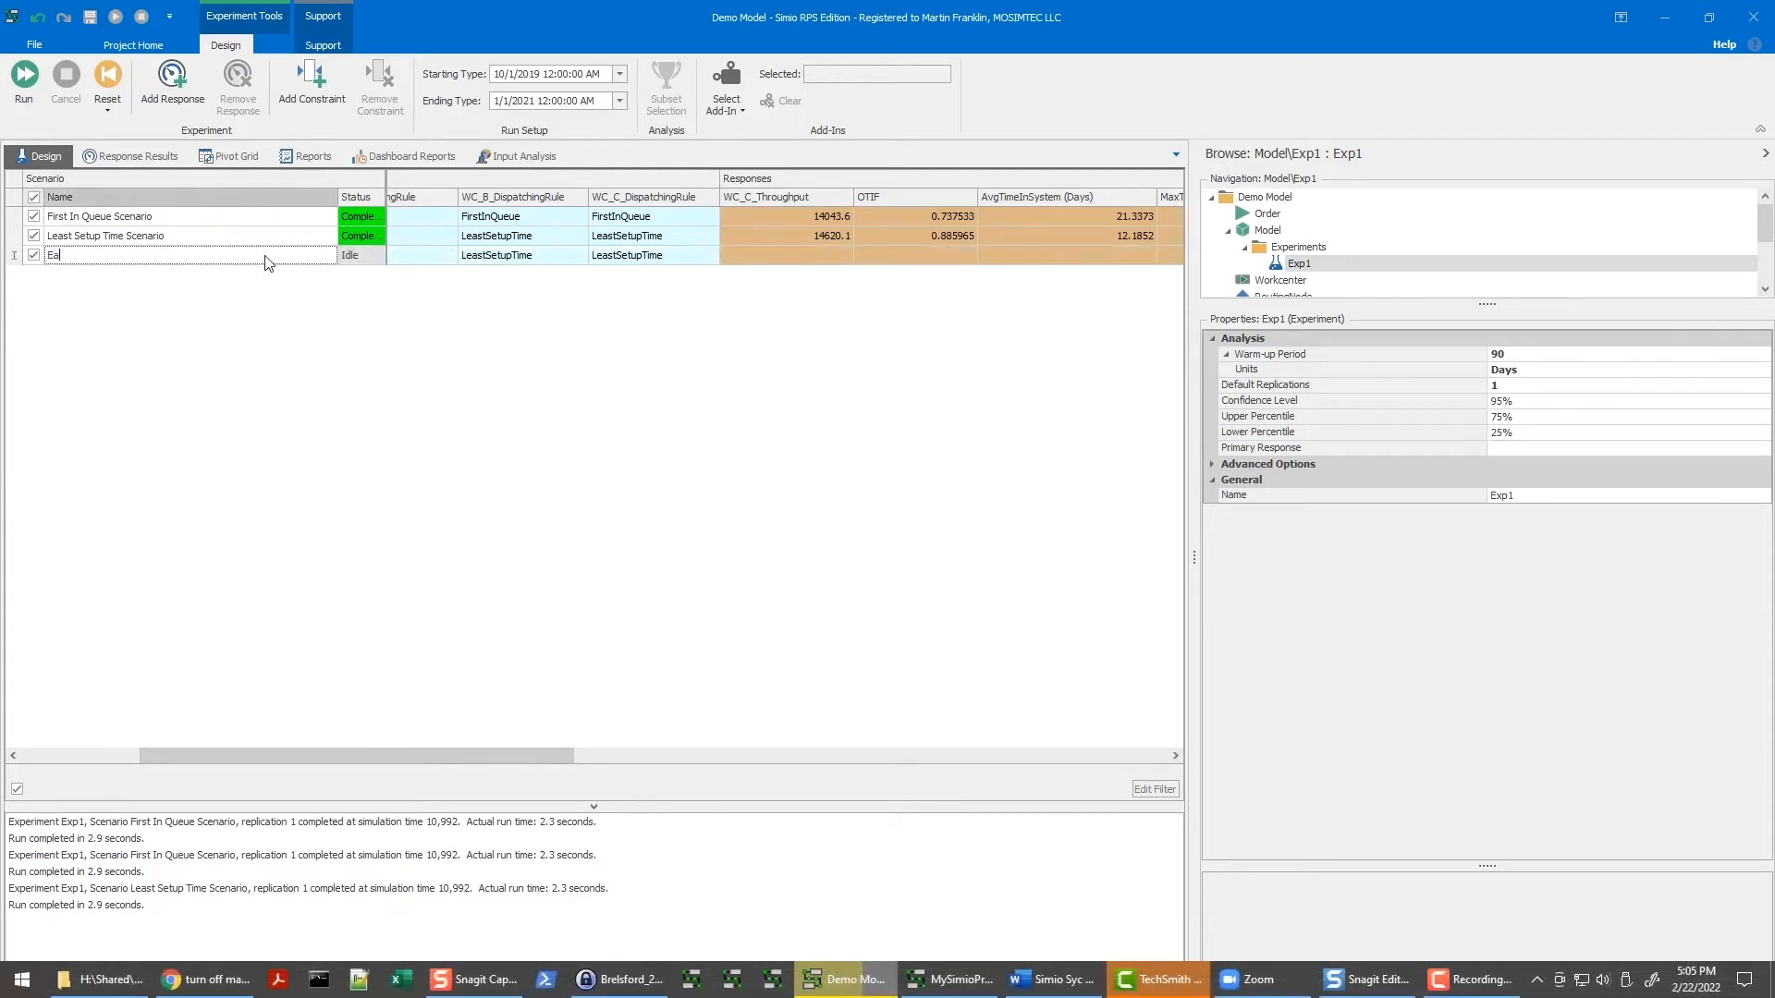
type("rliest Due Date")
key("Return")
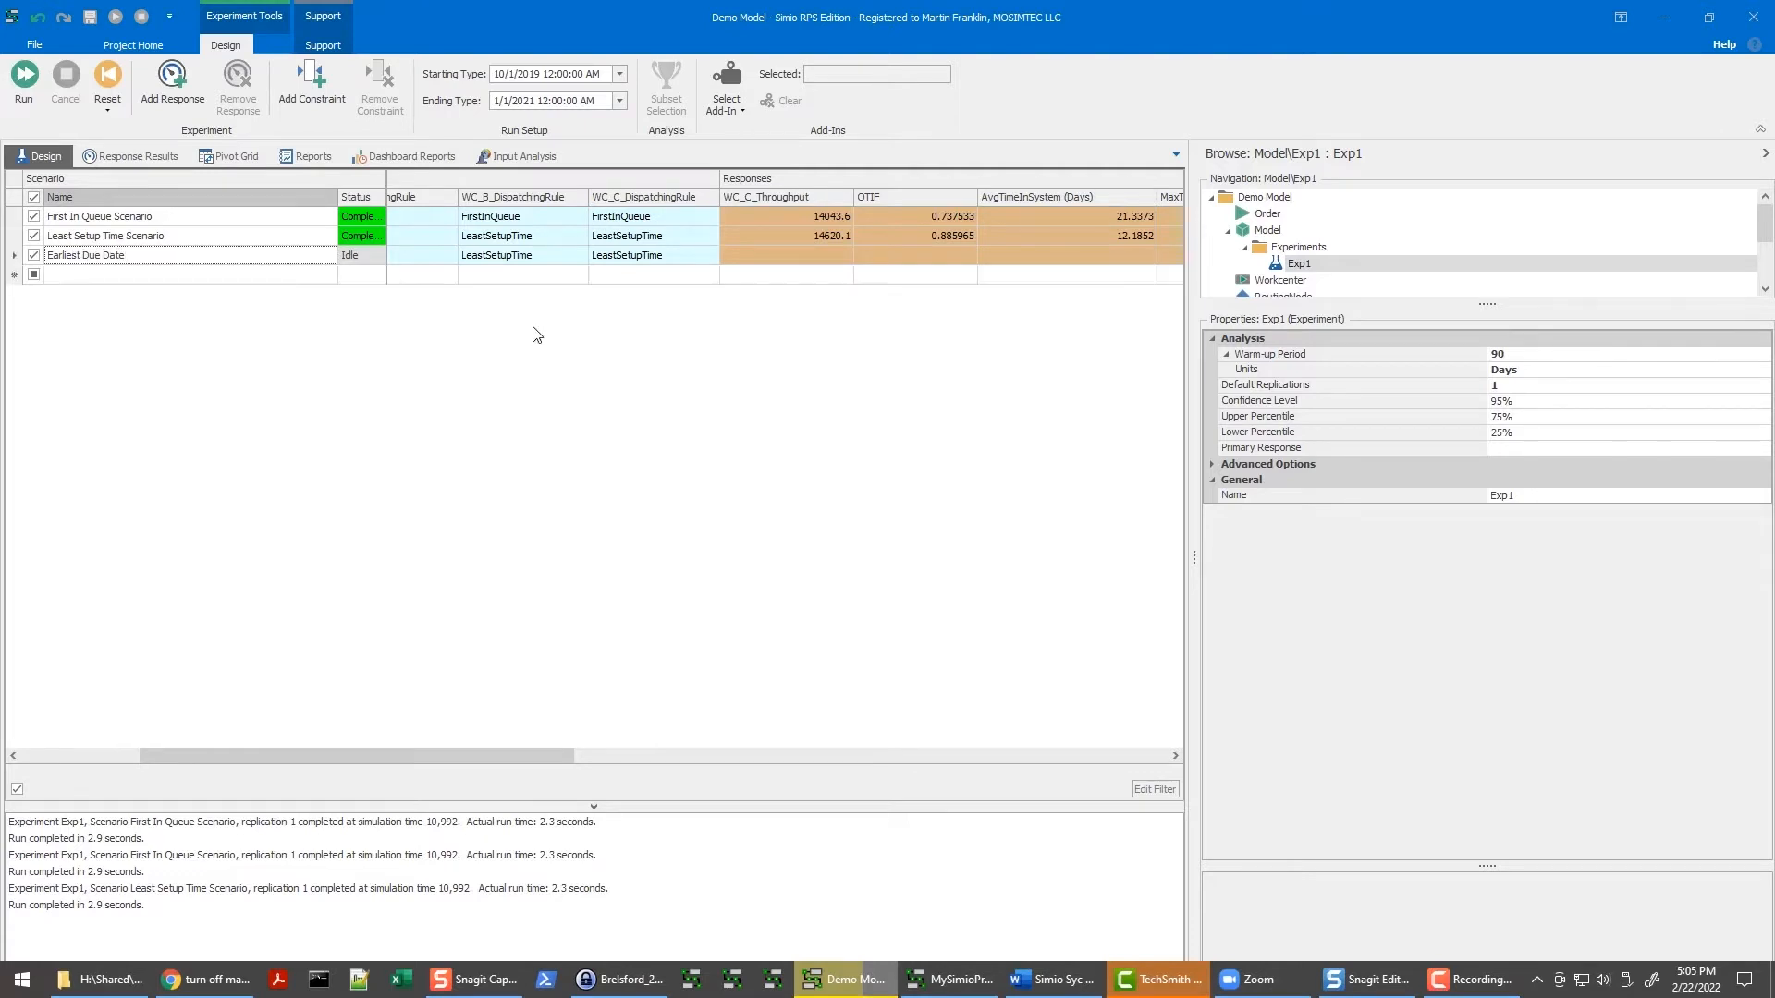
Set the WC_A, WC_B and WC_C dispatching rule controls of the Earliest Due Date scenario to EarliestDueDate and run the experiment.
left_click(663, 256)
left_click(666, 258)
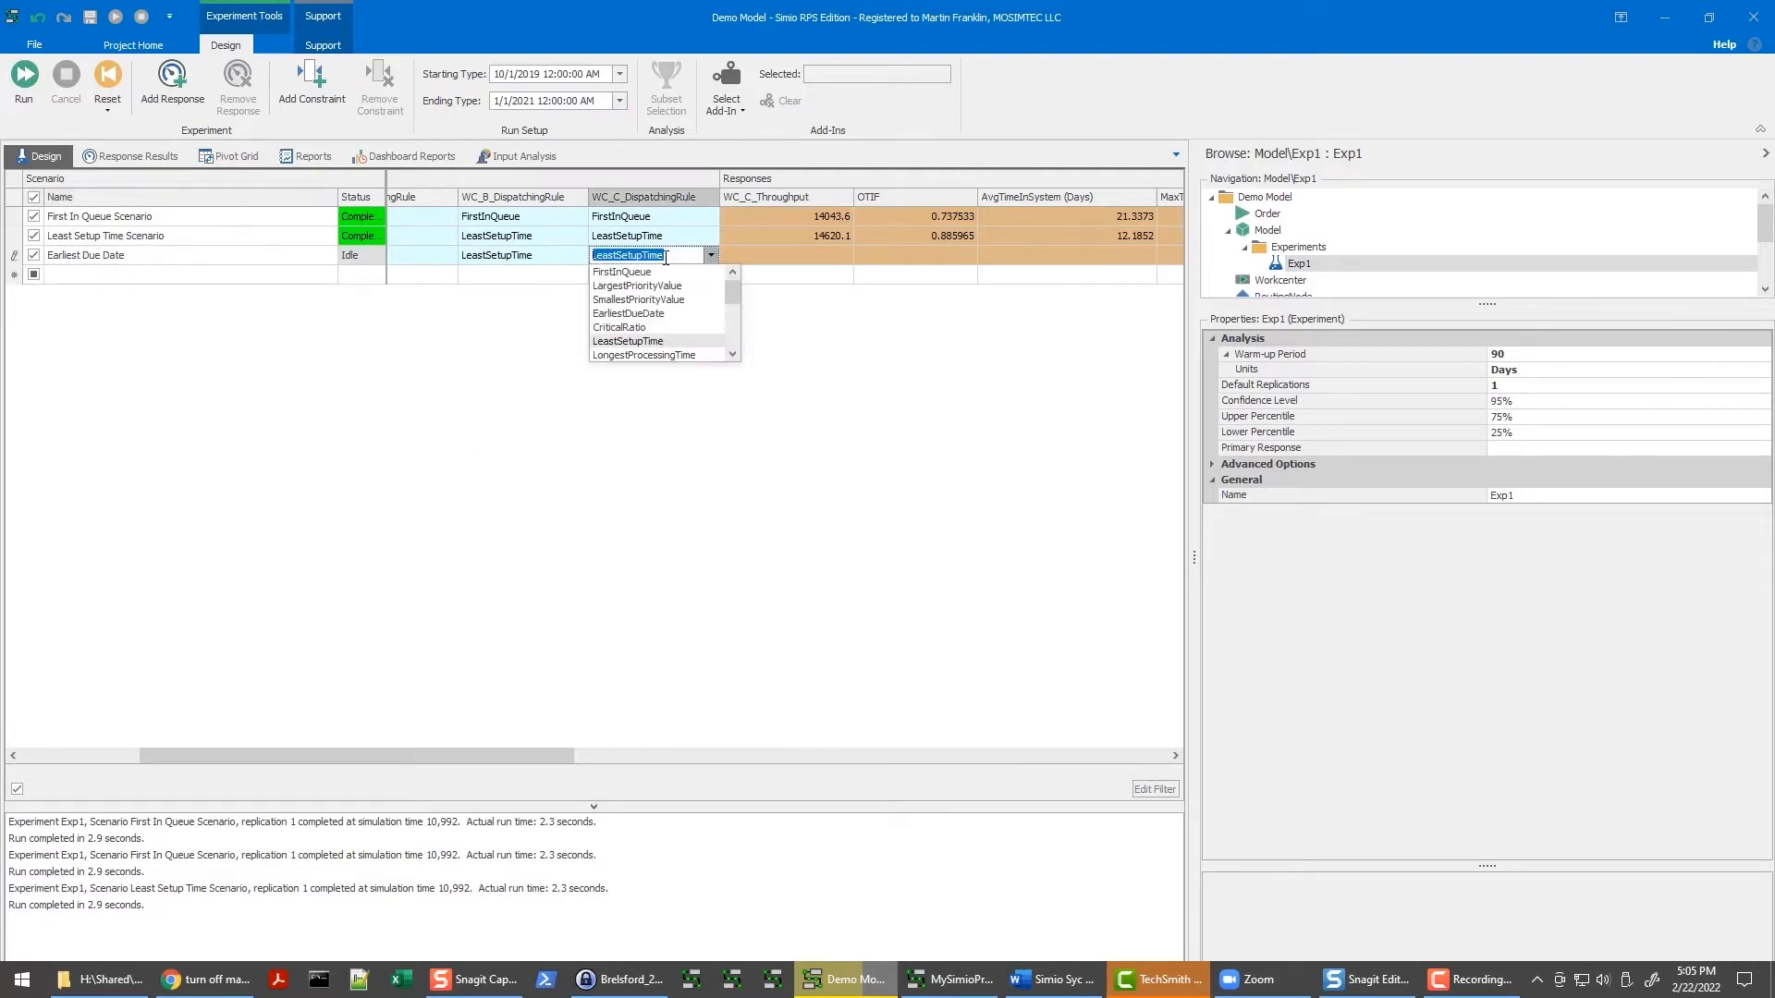
left_click(629, 314)
left_click(524, 256)
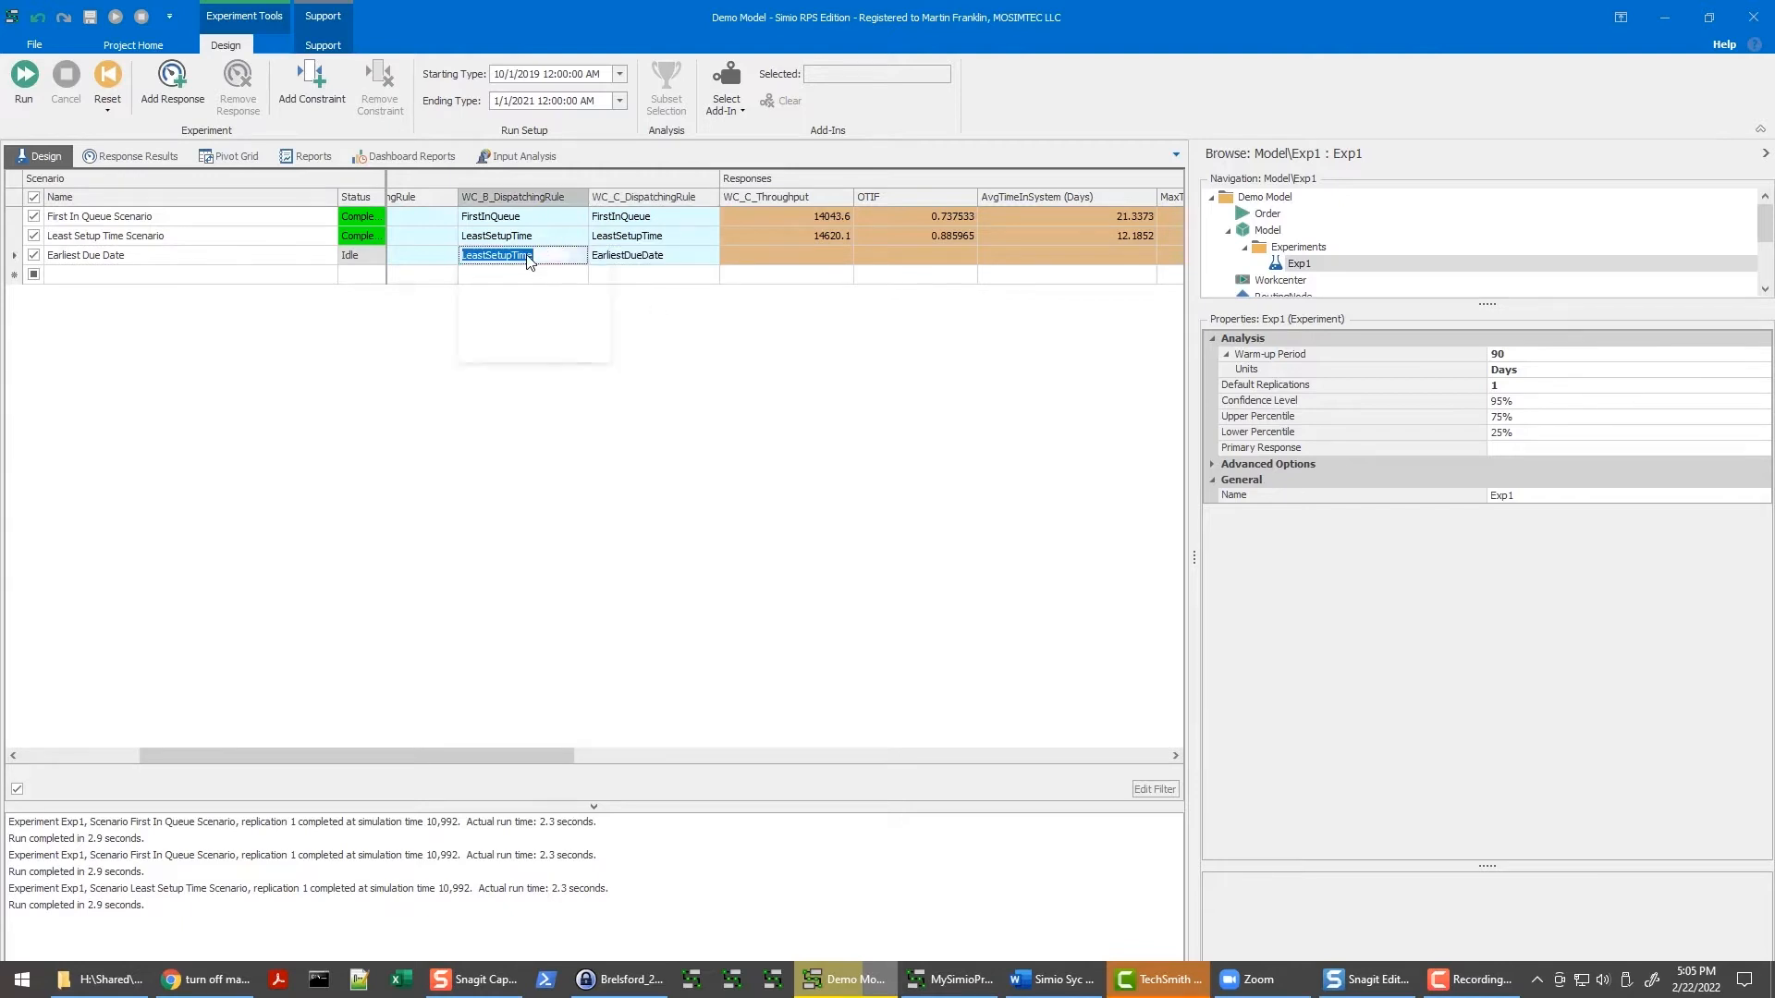
left_click(531, 256)
left_click(536, 314)
left_click(444, 256)
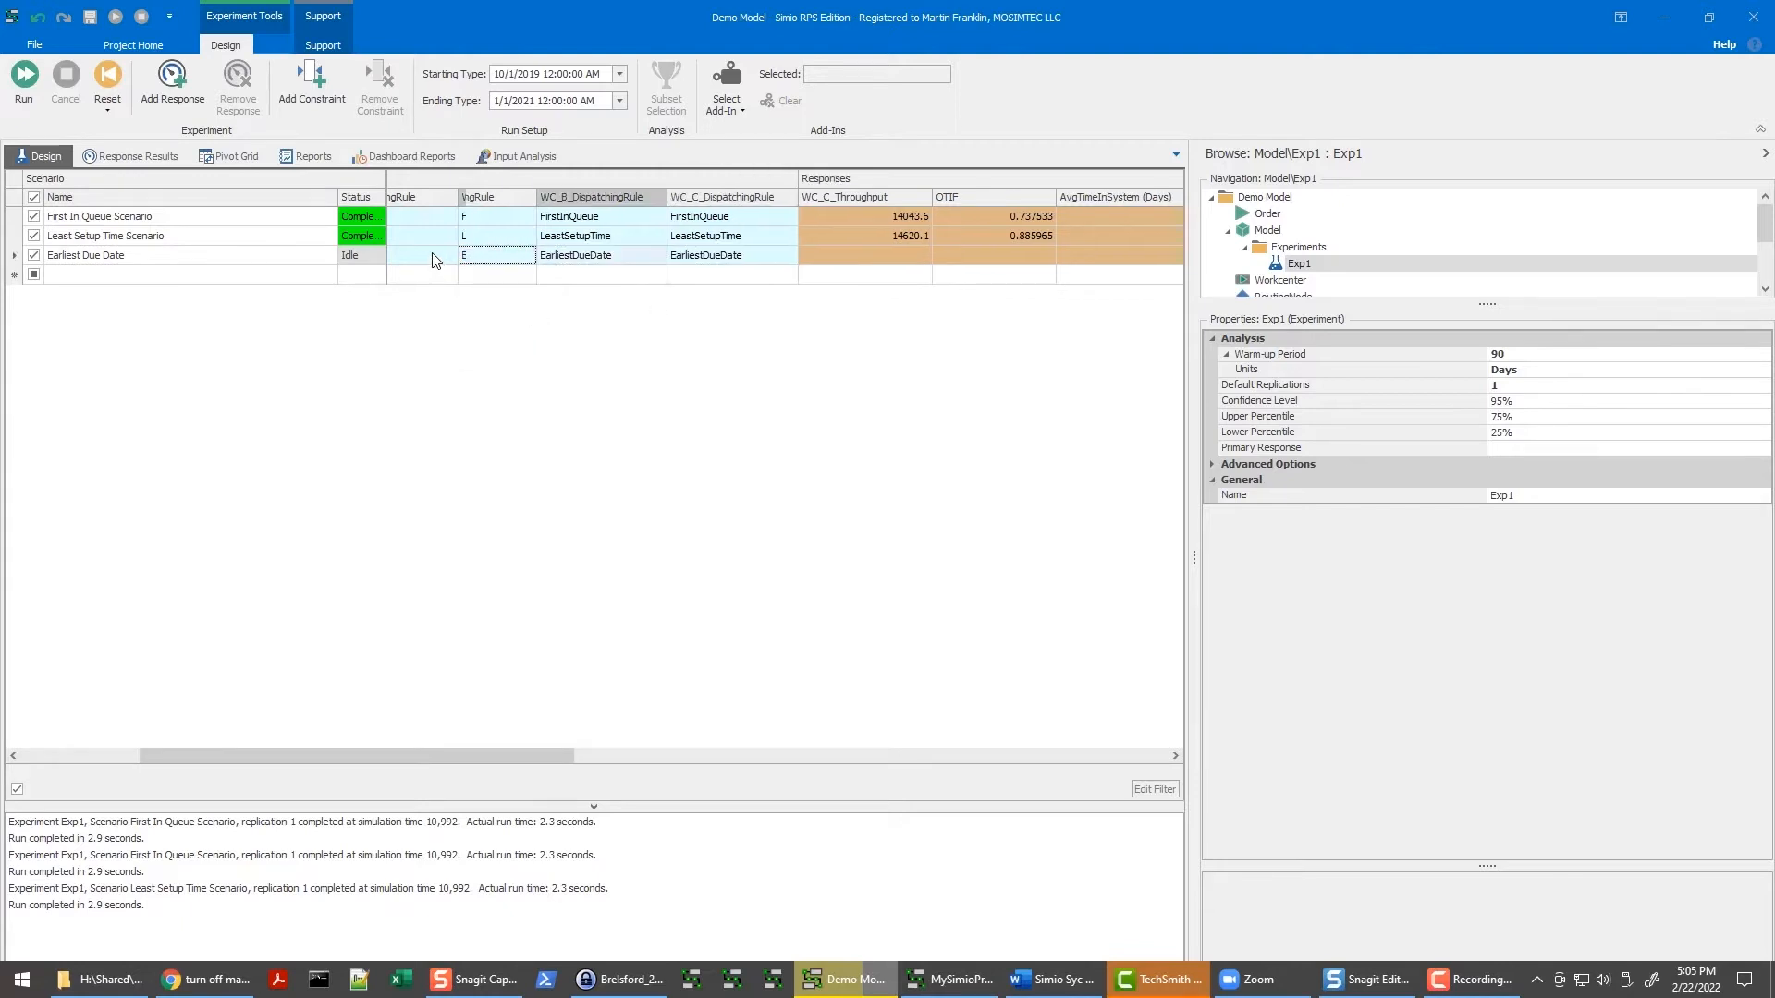
left_click(445, 256)
left_click(476, 314)
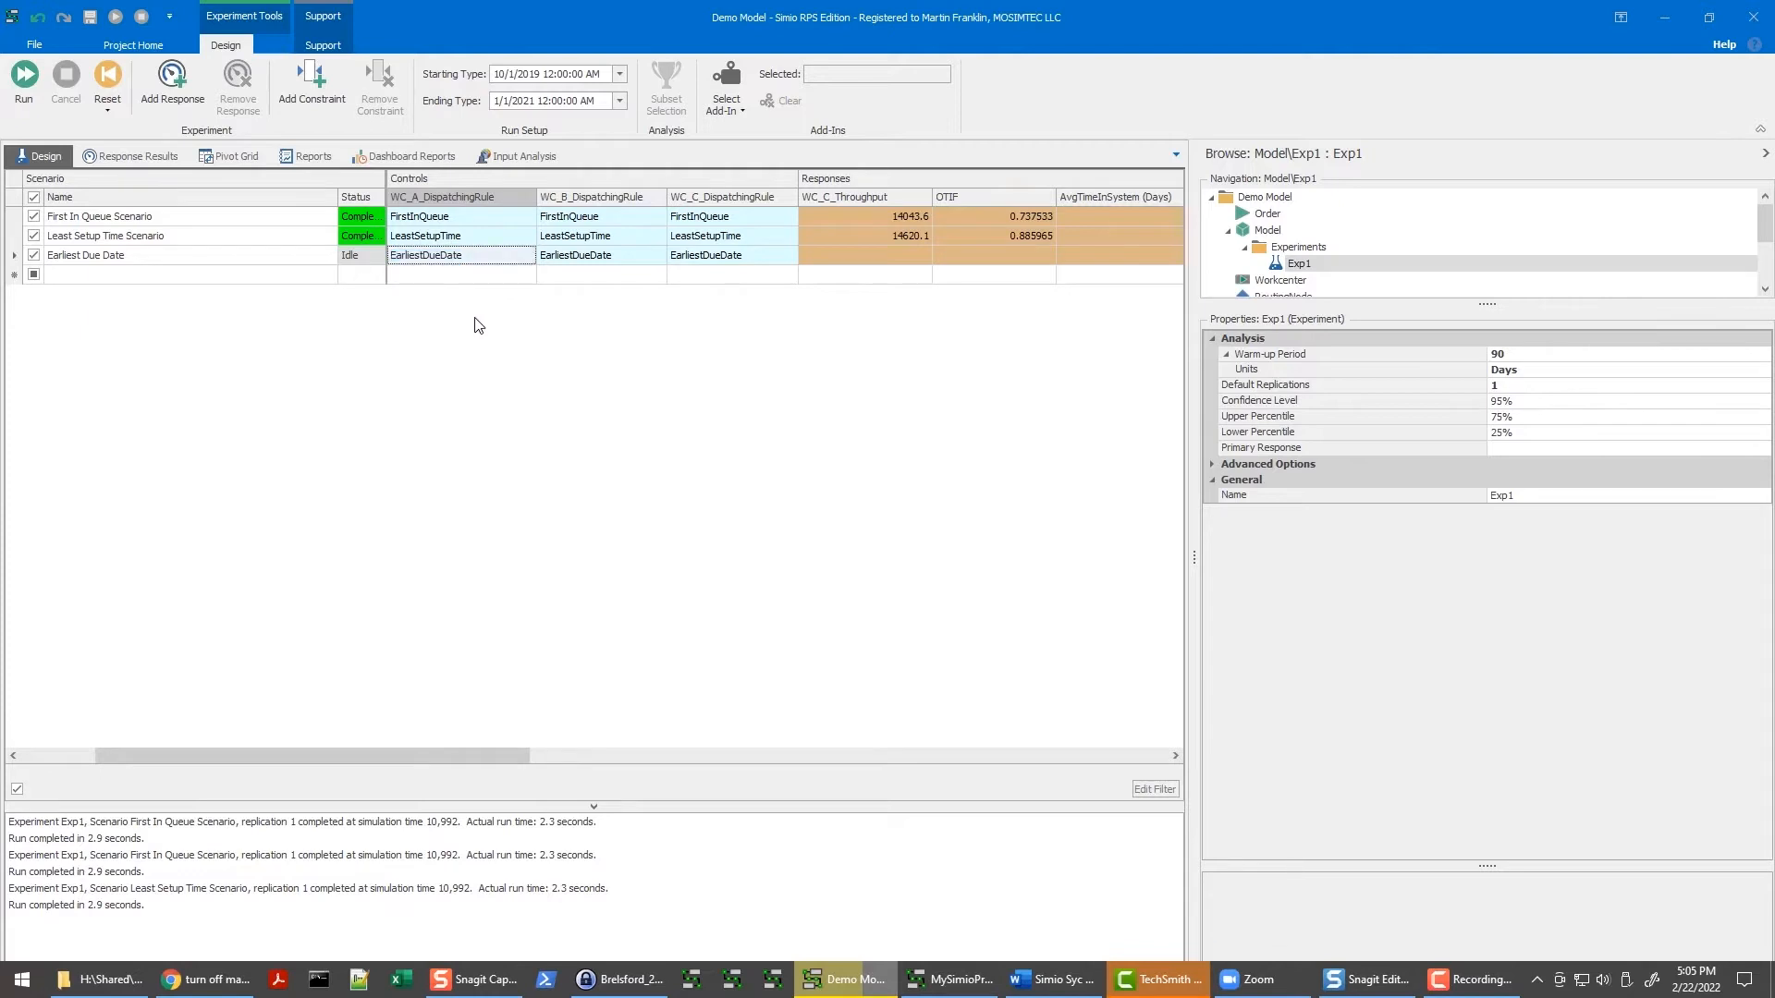
left_click(24, 77)
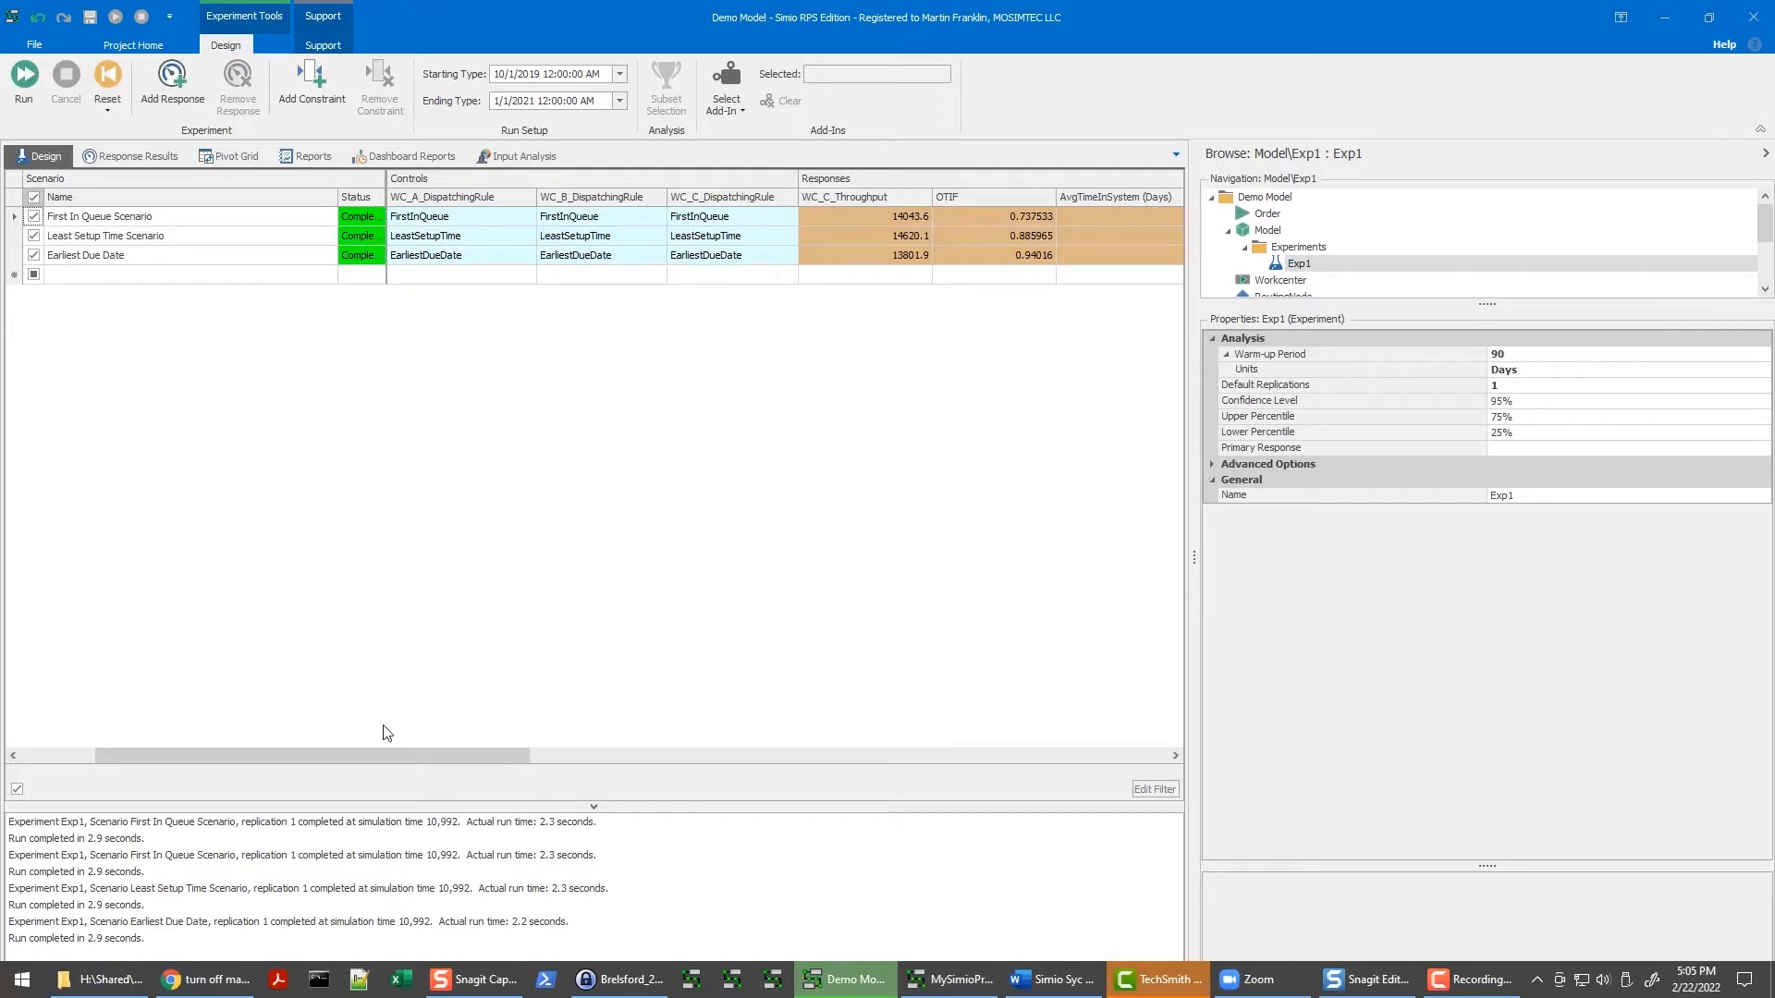
left_click_drag(388, 756, 497, 745)
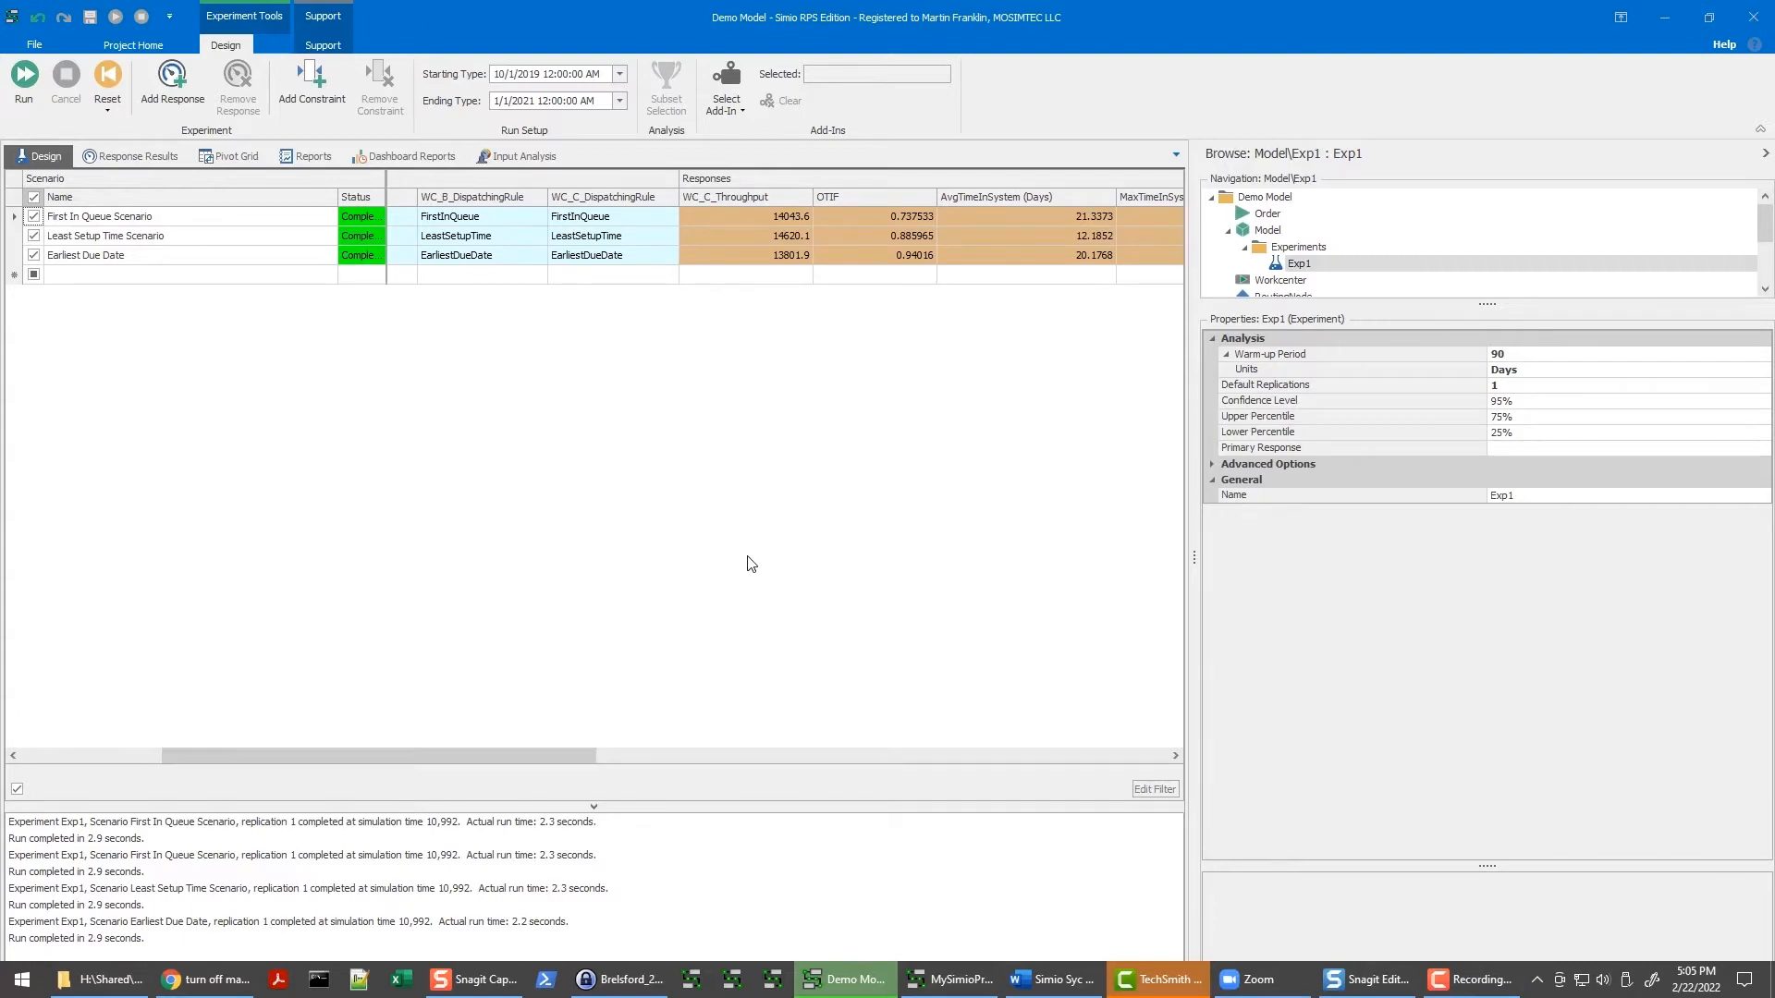
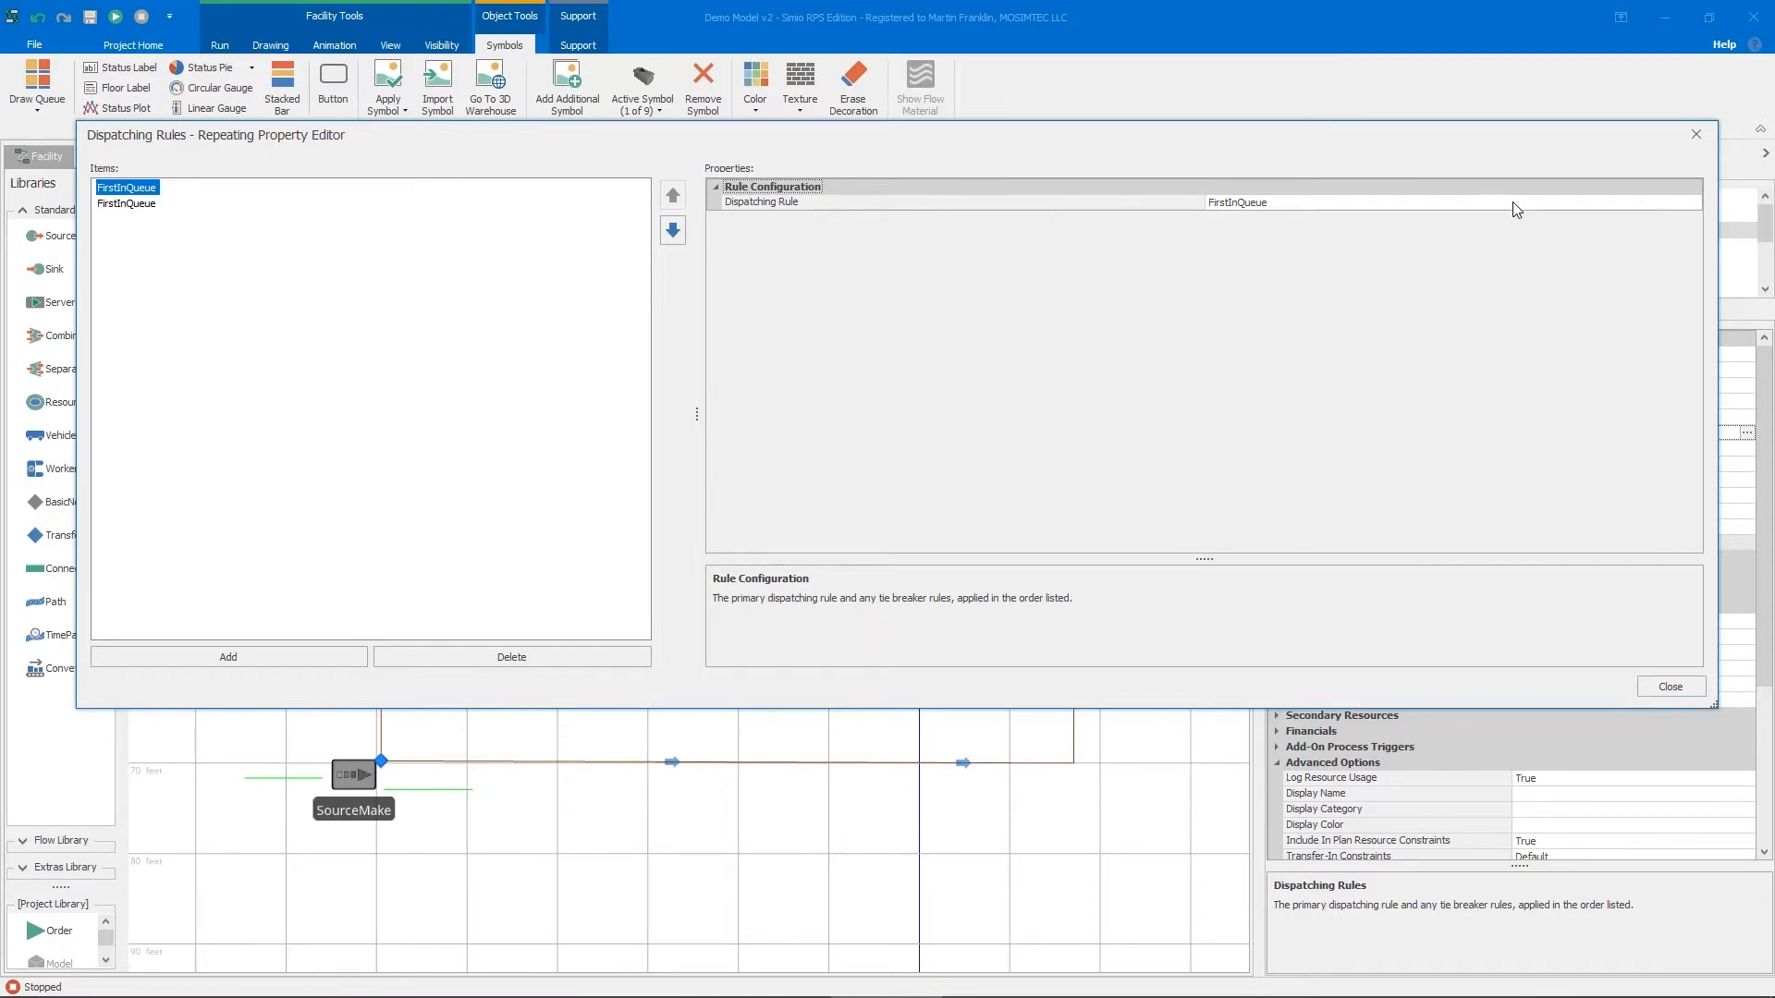
Set the first item in the Dispatching Rules repeating property to the SmallestAttributeValue rule.
left_click(1695, 205)
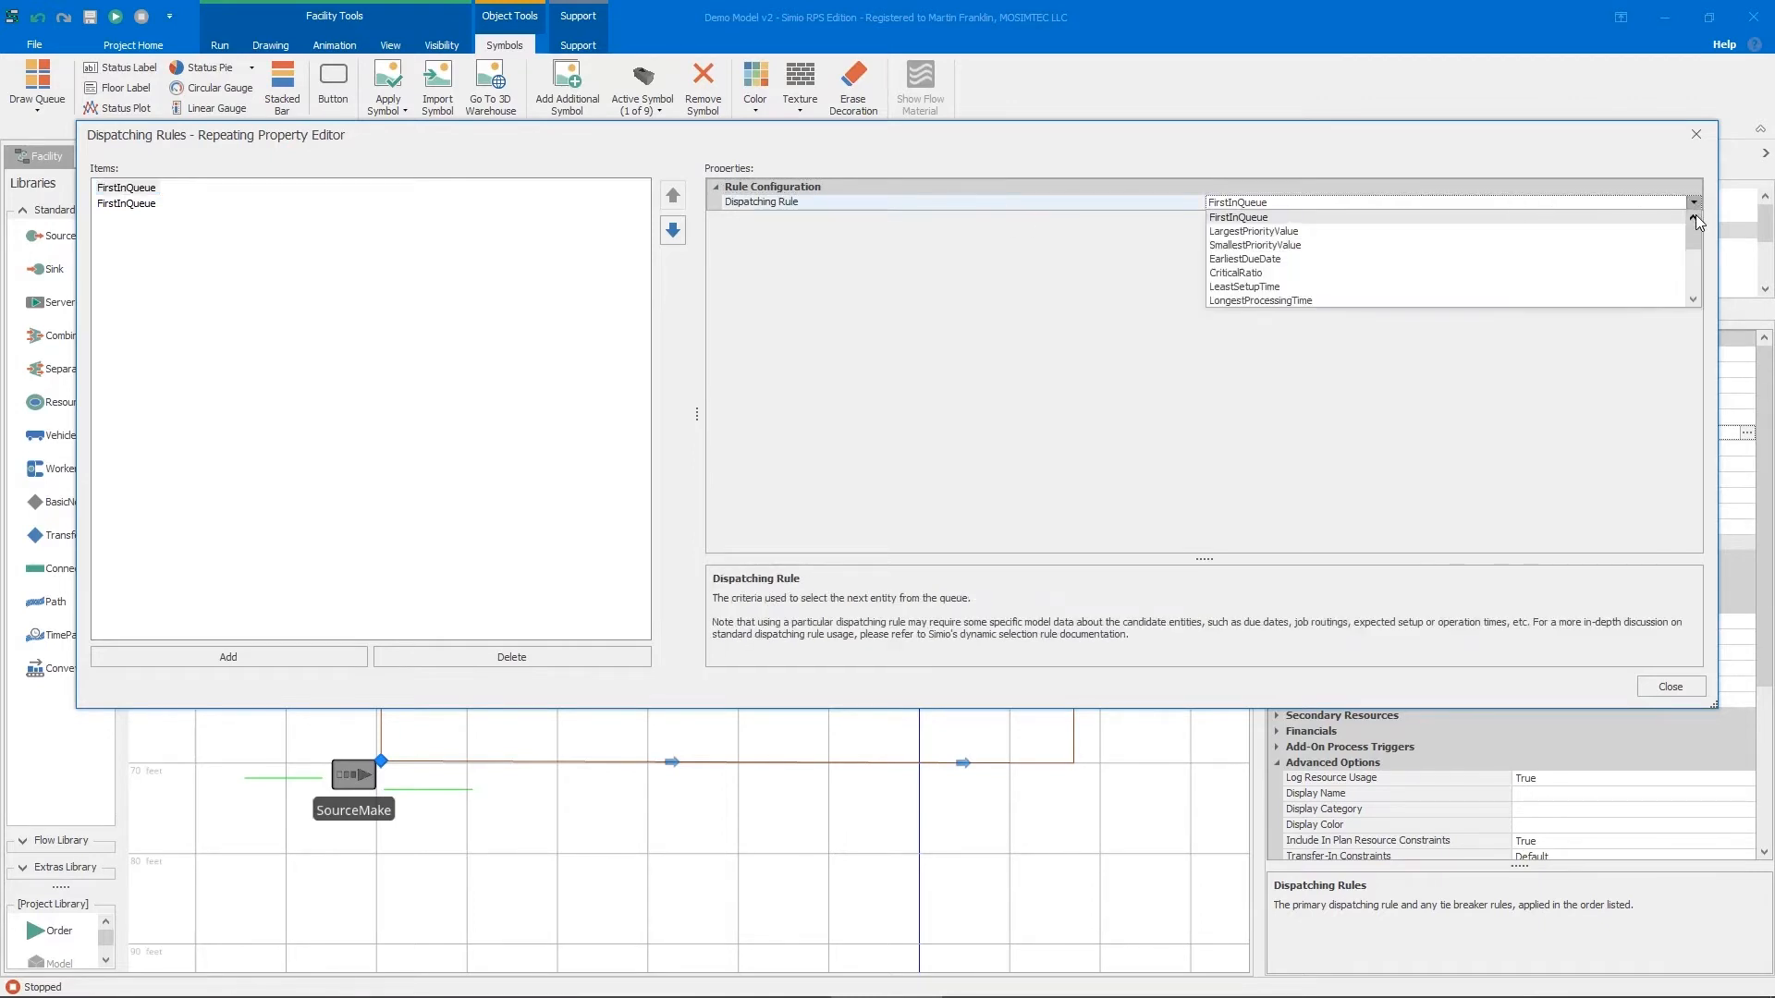
left_click(1638, 185)
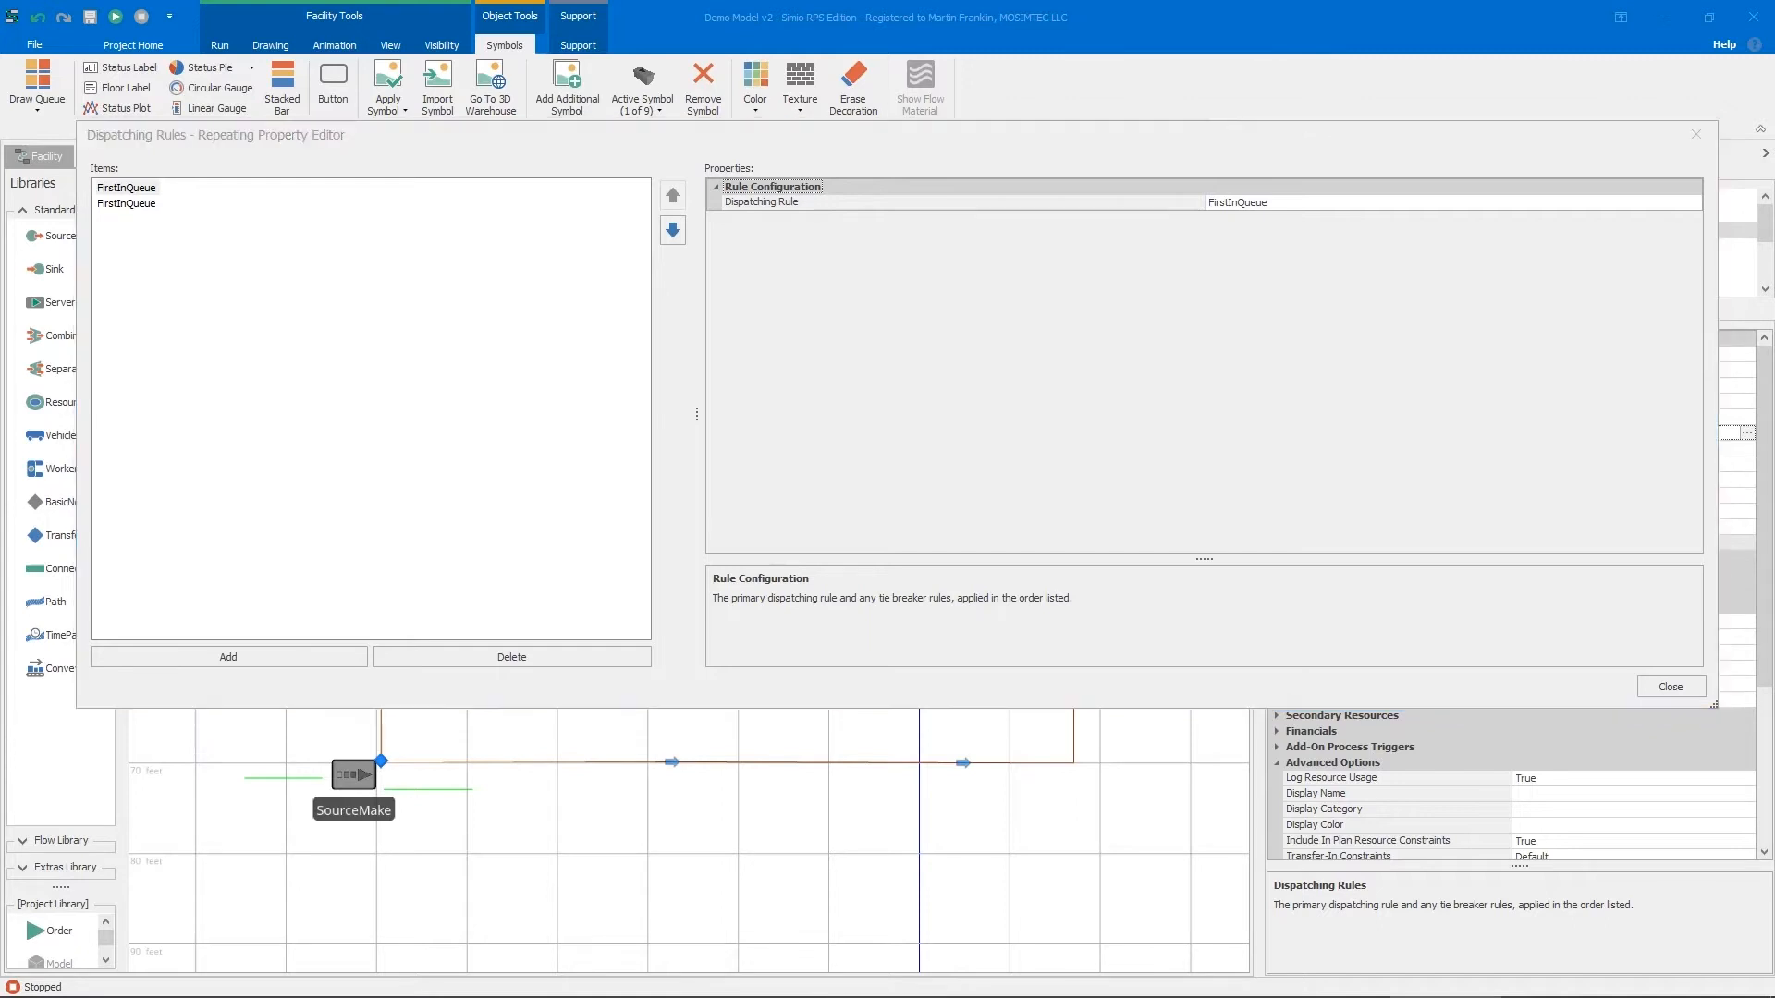
left_click(1694, 204)
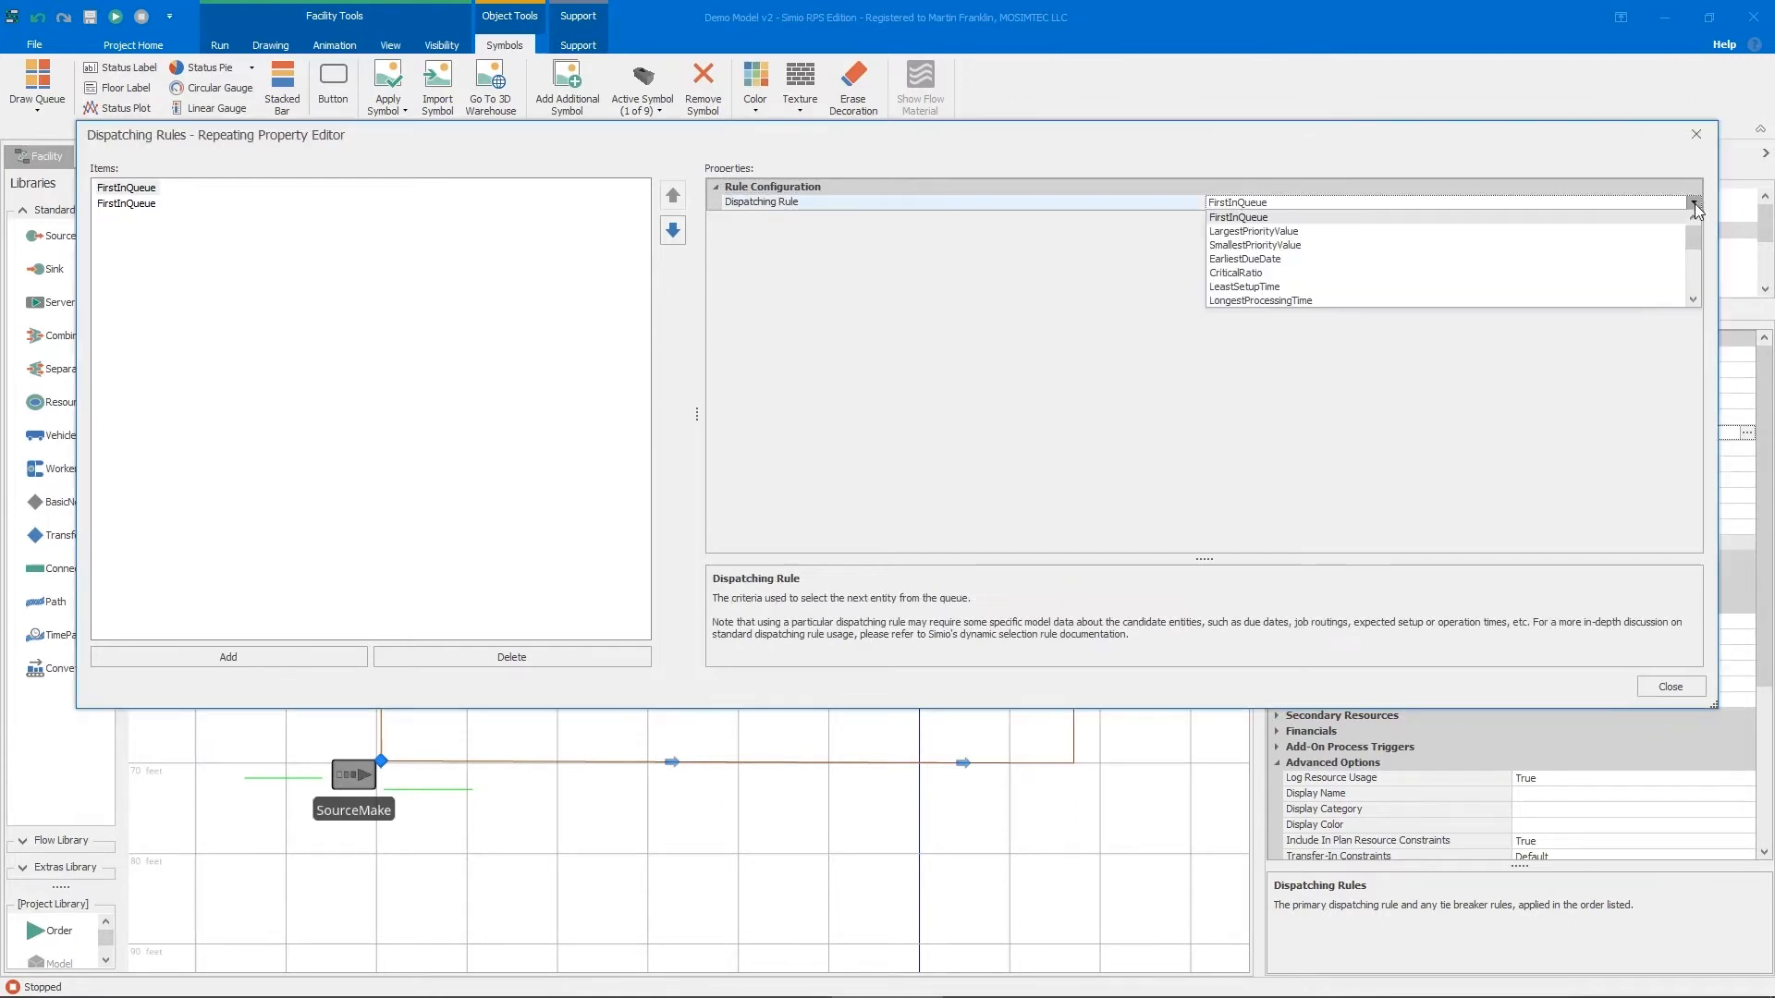
left_click_drag(1697, 238, 1690, 281)
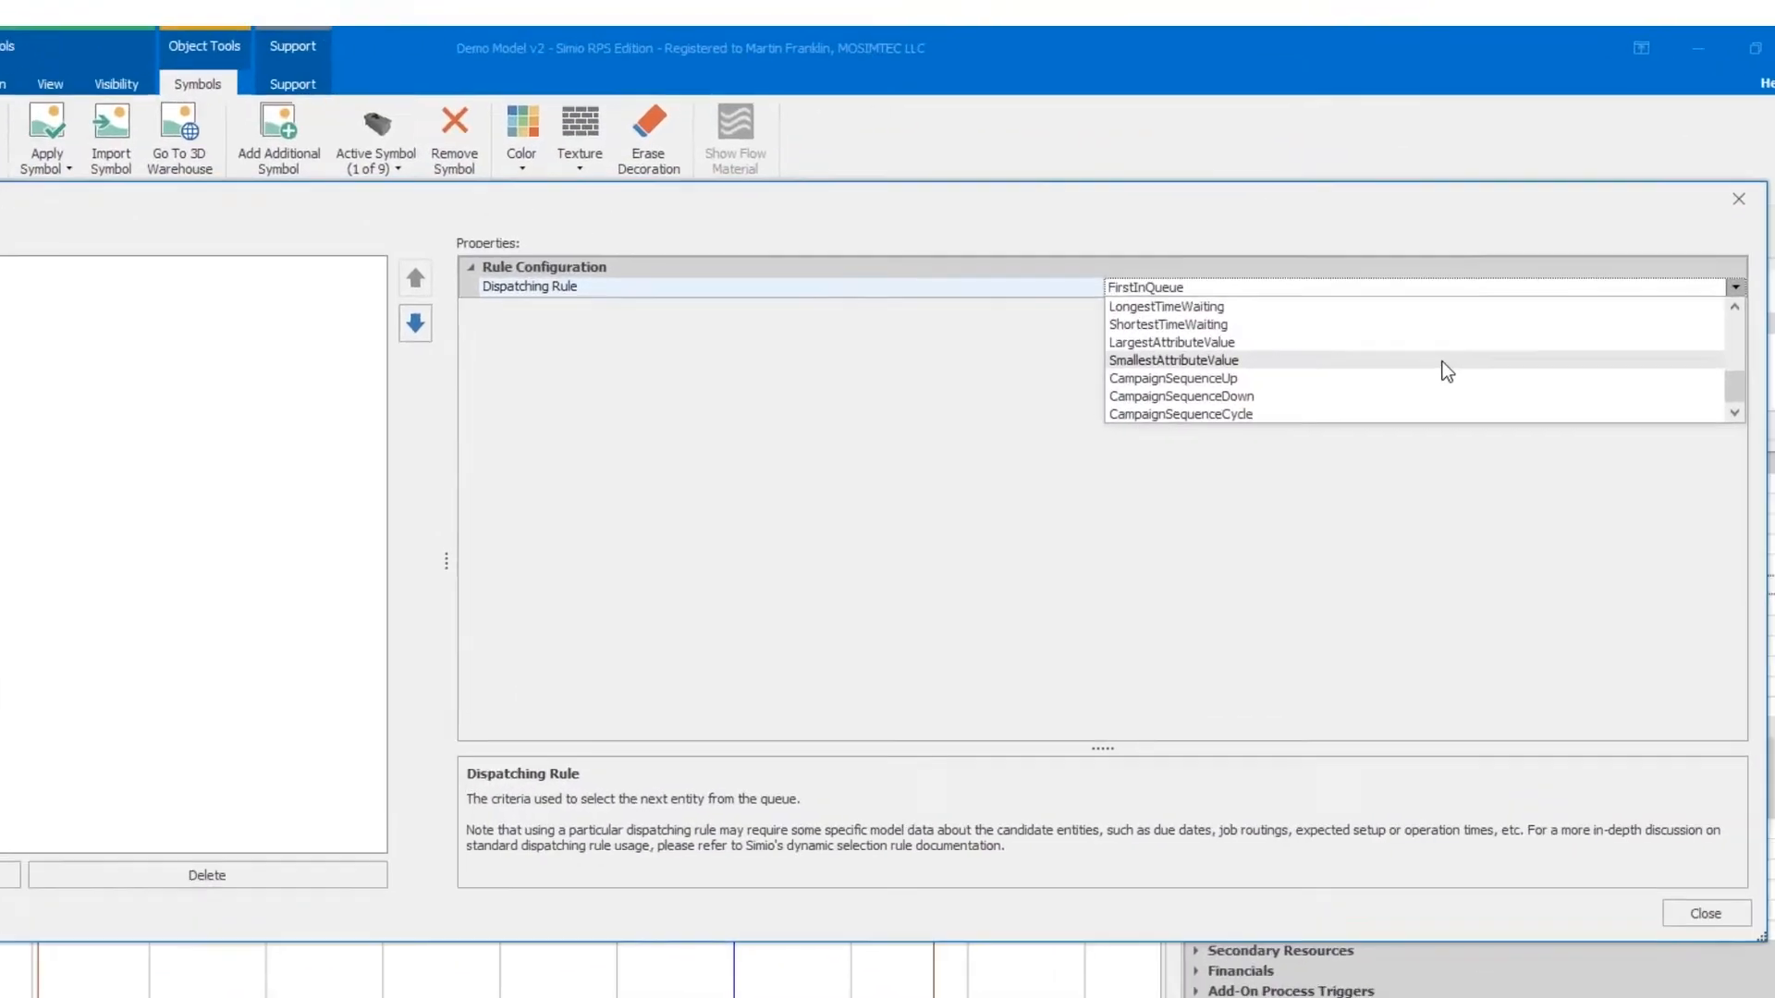
left_click(1497, 263)
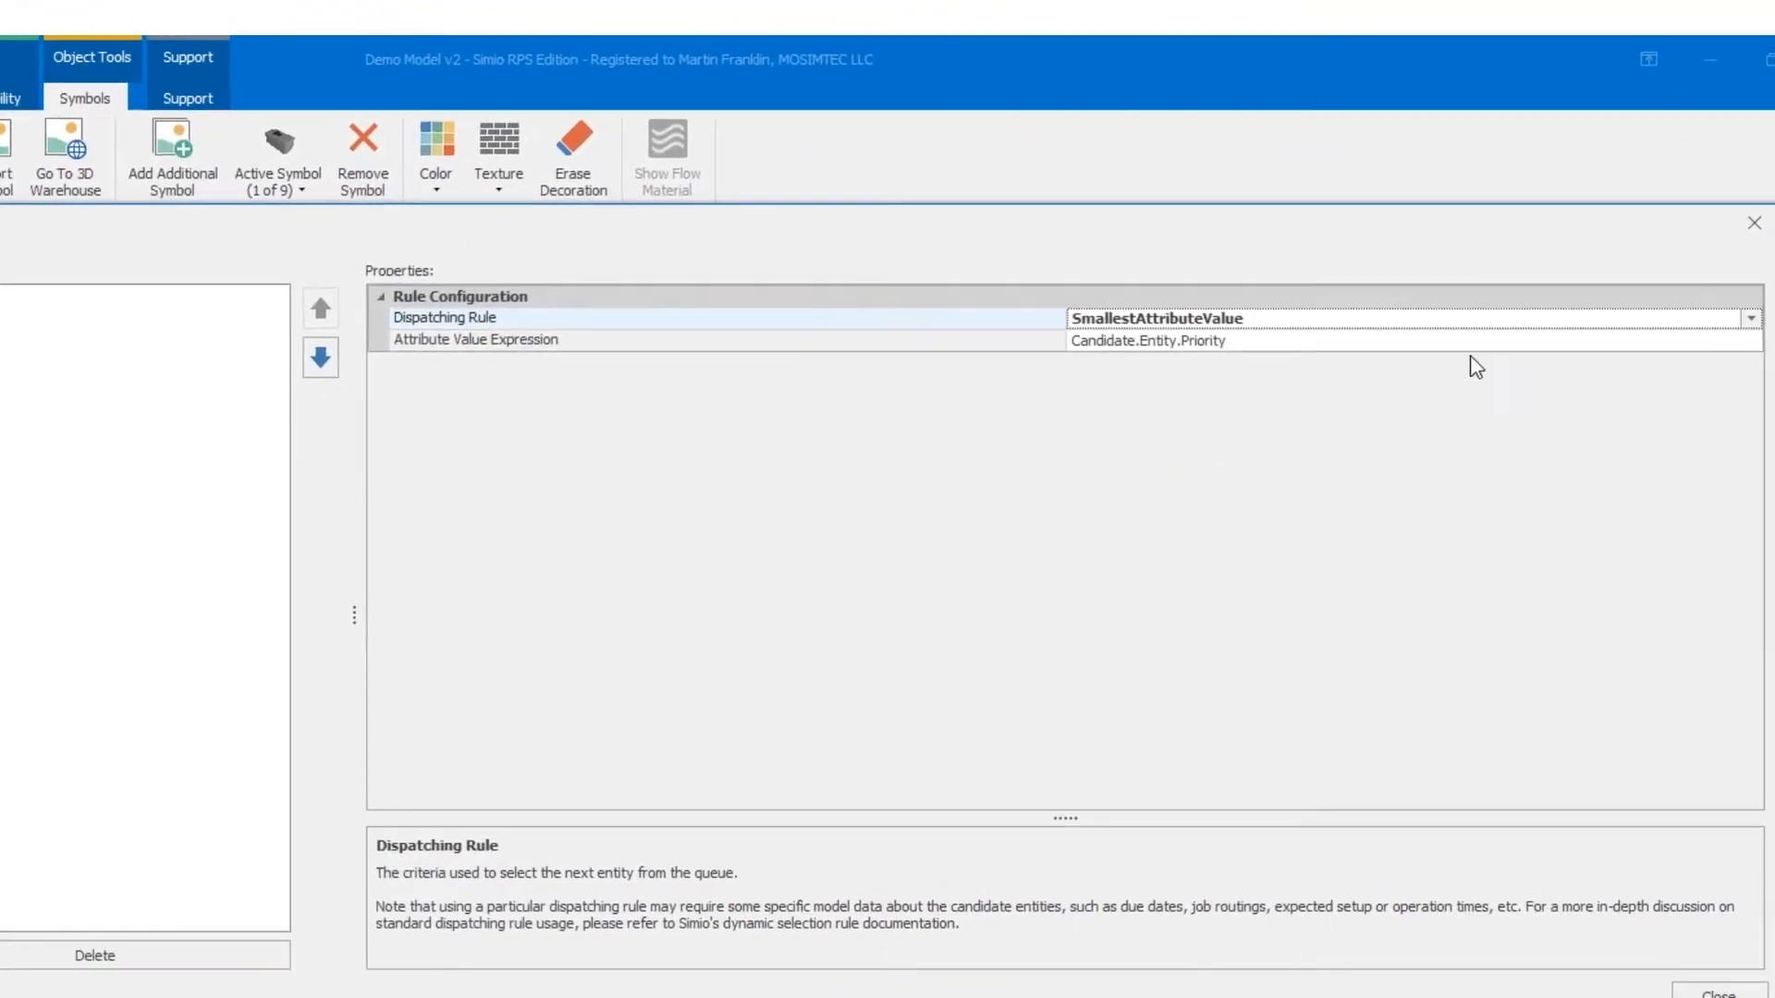
Enter the attribute value expression Candidate.ManufacturingOrders.ShipDate - TimeNow < (DueDateWindow * 24) for the SmallestAttributeValue rule.
left_click(1647, 222)
left_click(1751, 341)
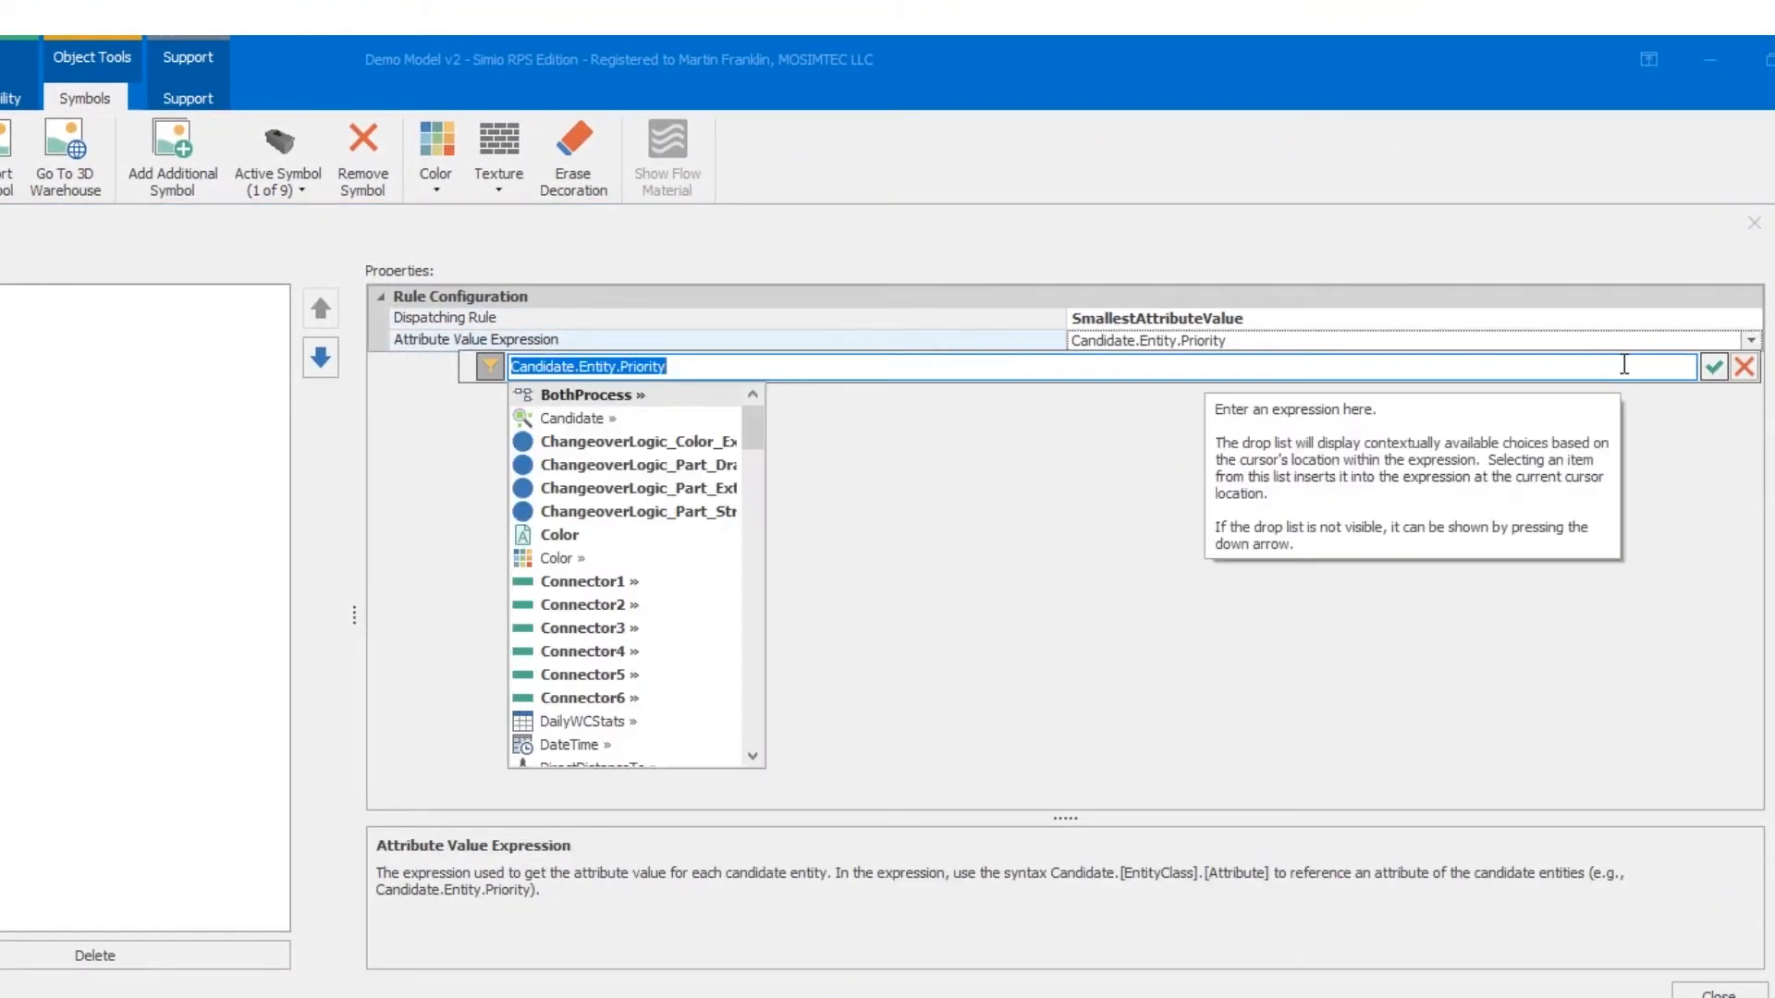
type("Candidate.man")
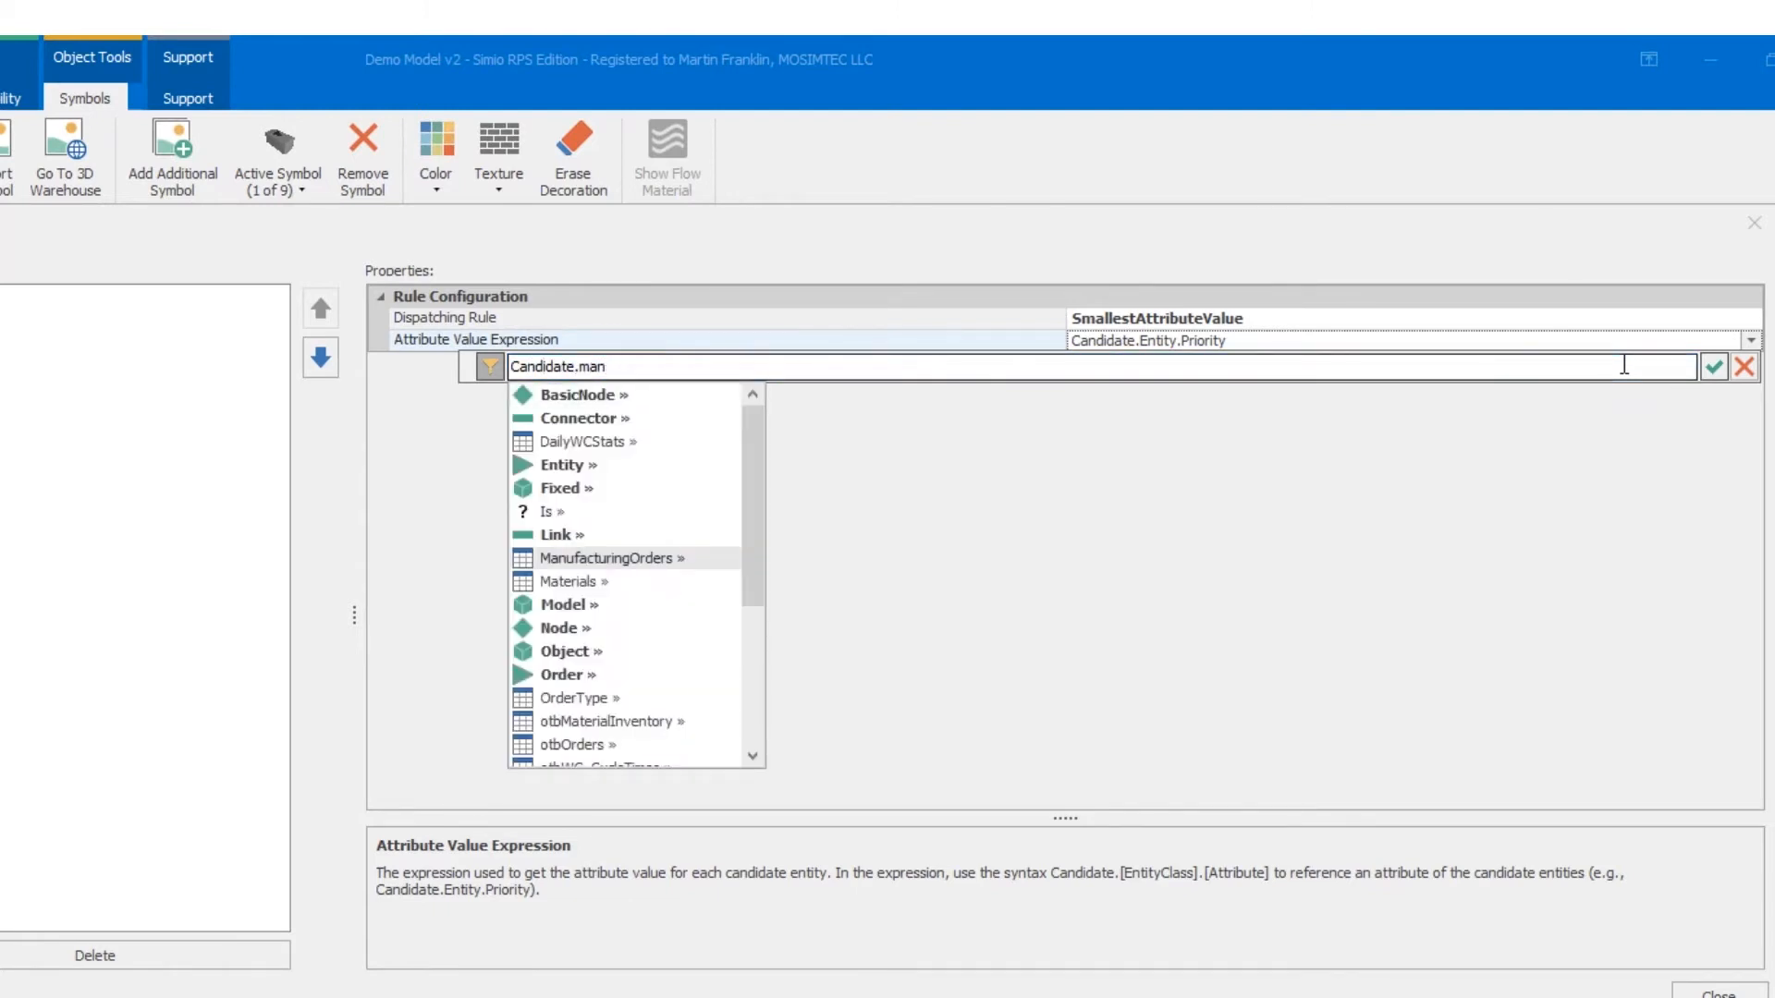
key("Tab")
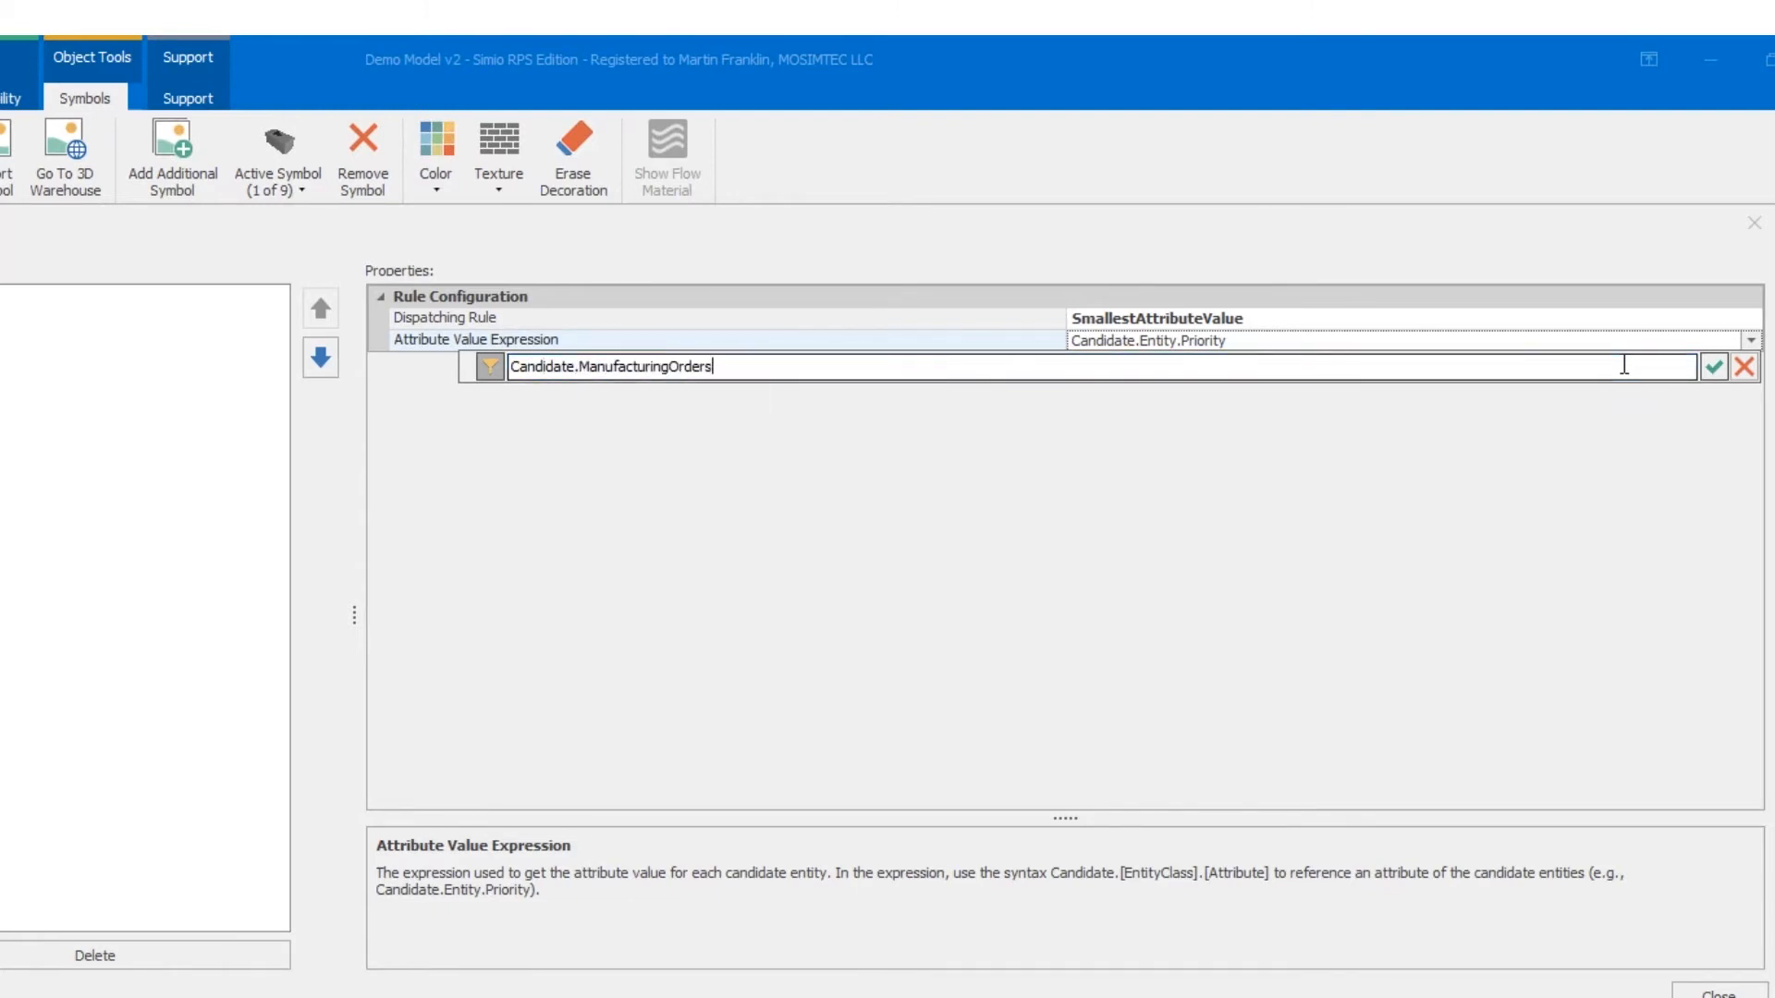
type(".shi")
key("Tab")
type("- timenow")
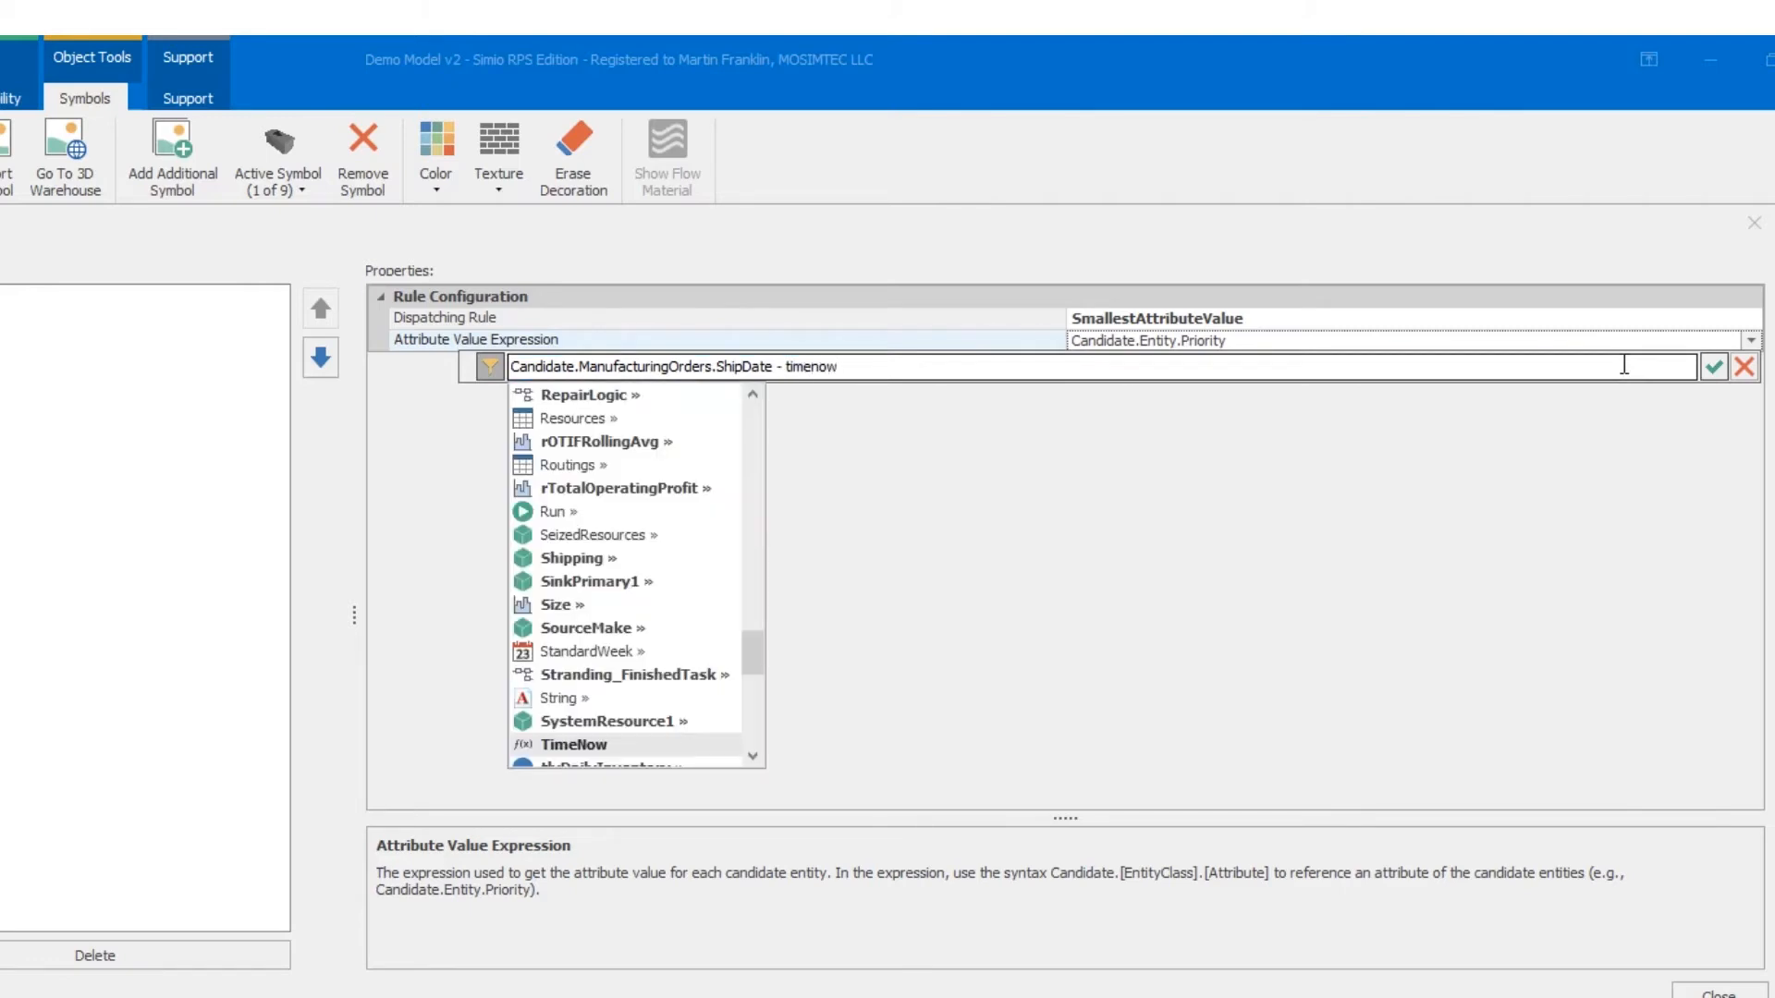
key("Tab")
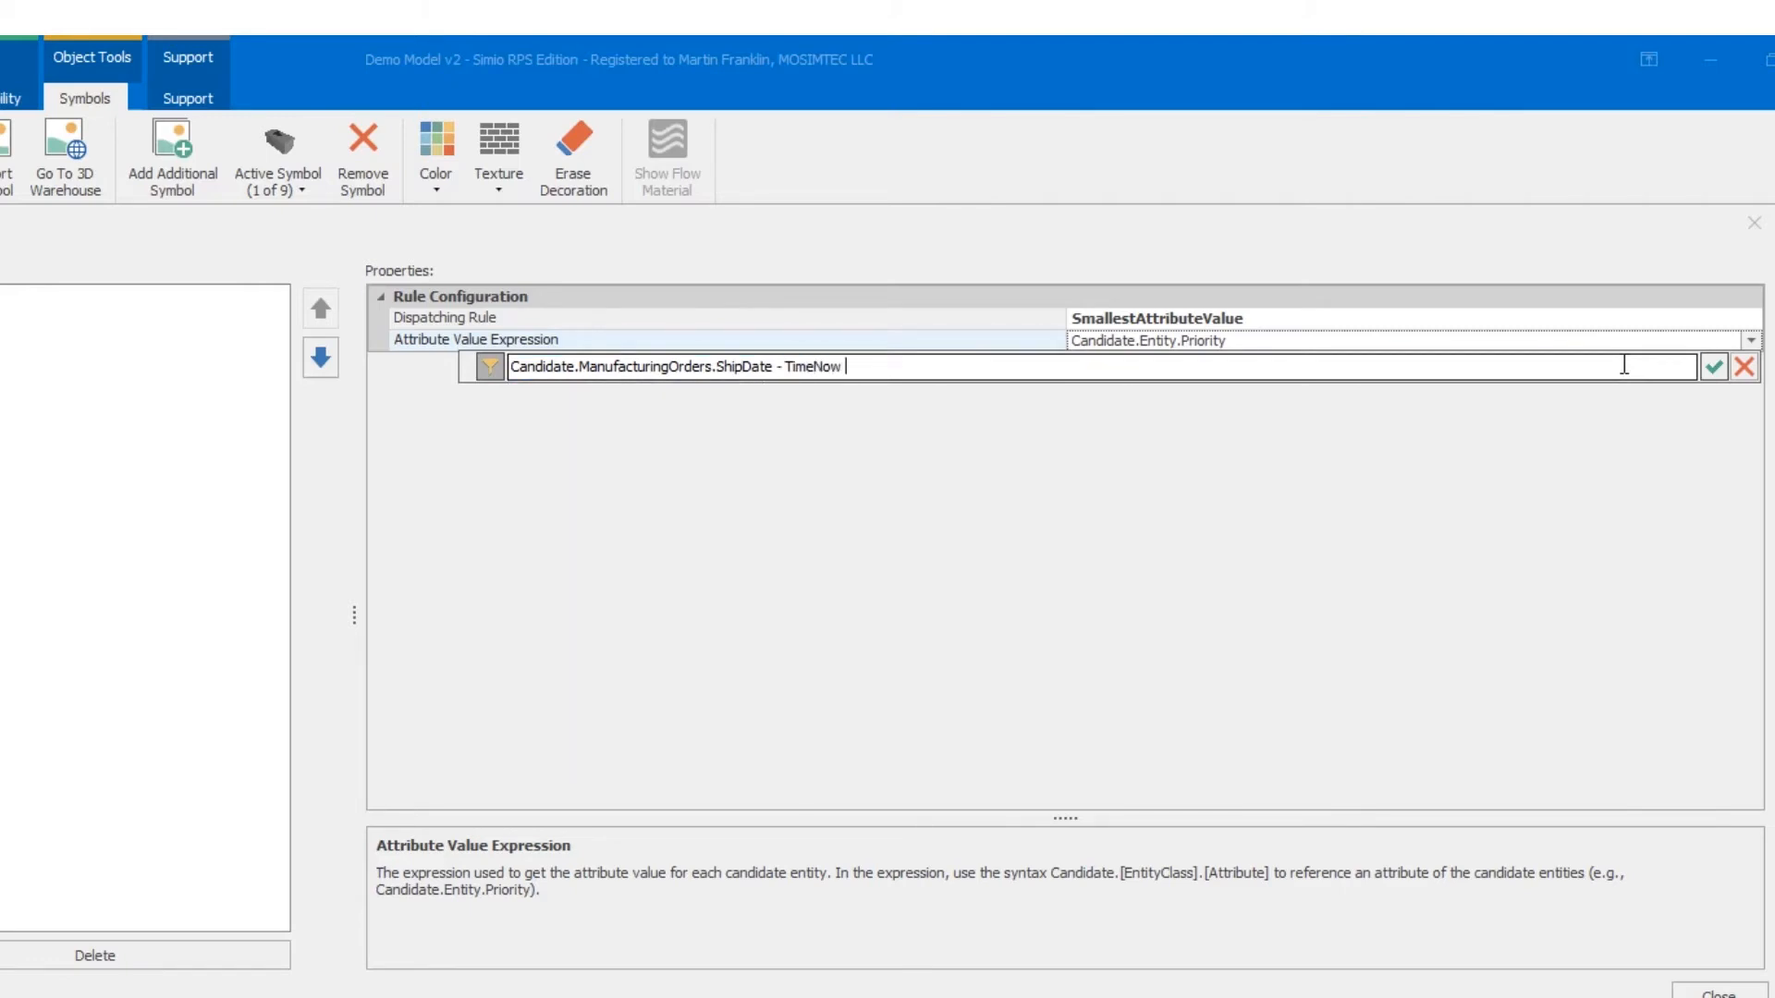
type("< (du")
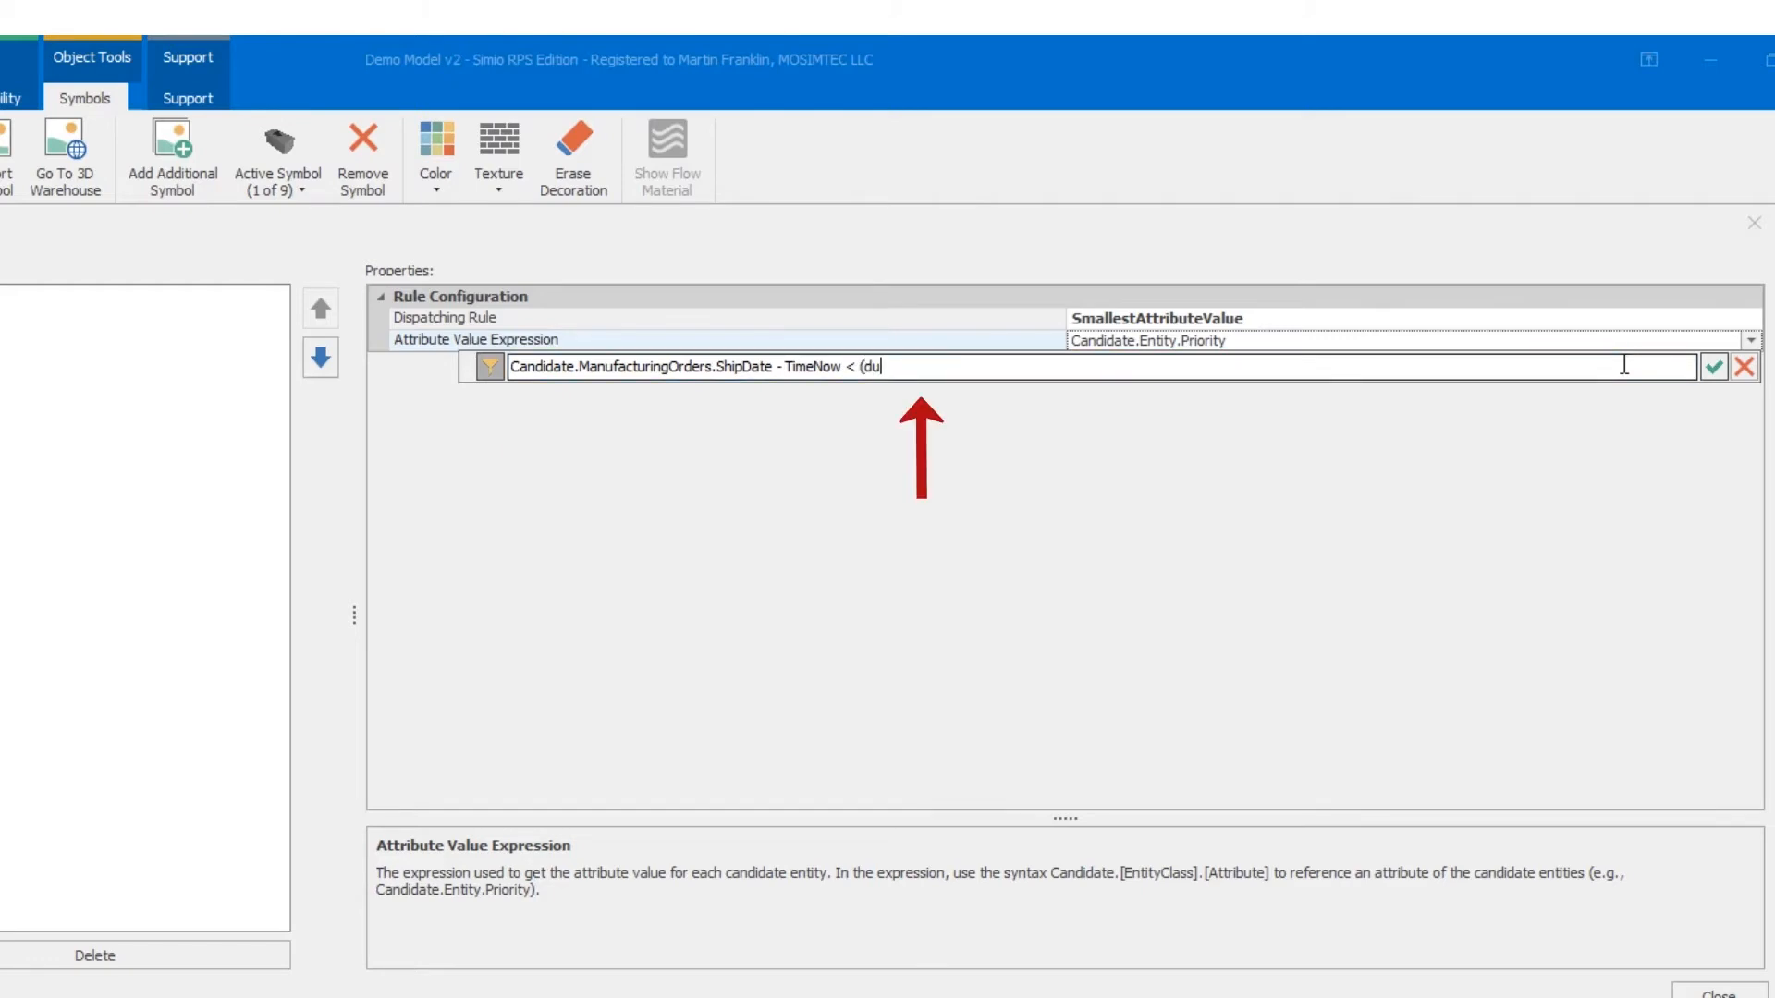
type("e")
key("Tab")
type("* 24")
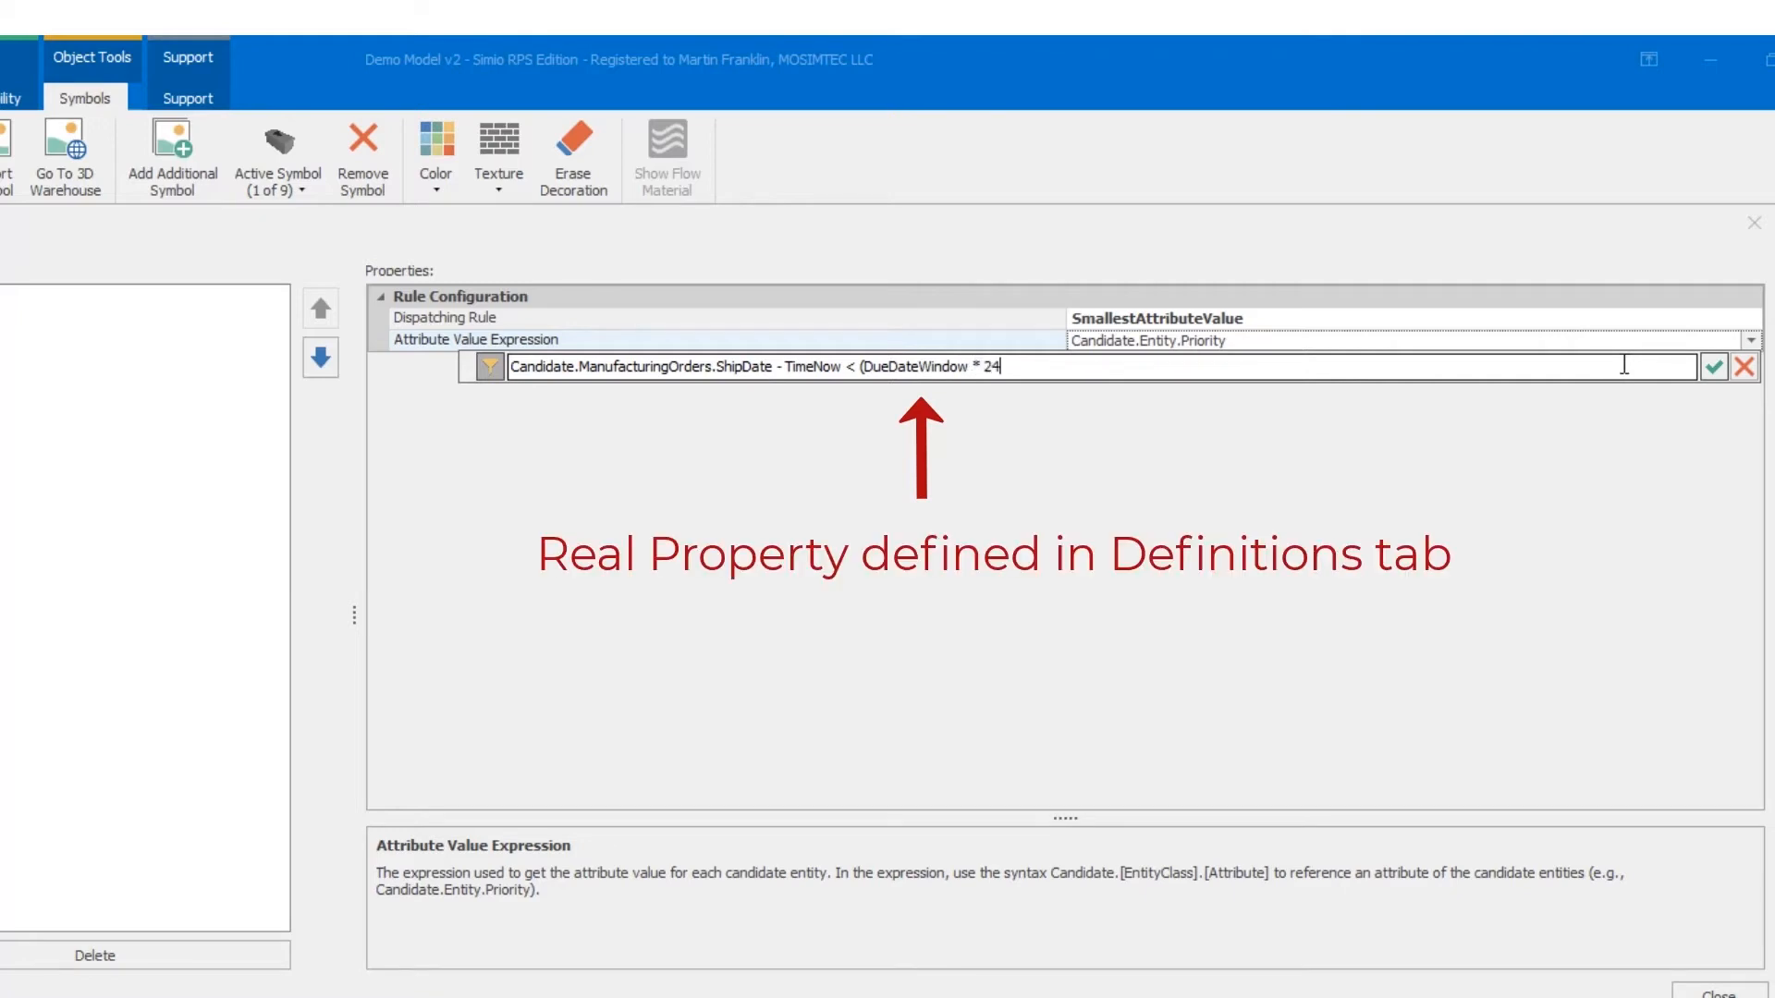
type(")")
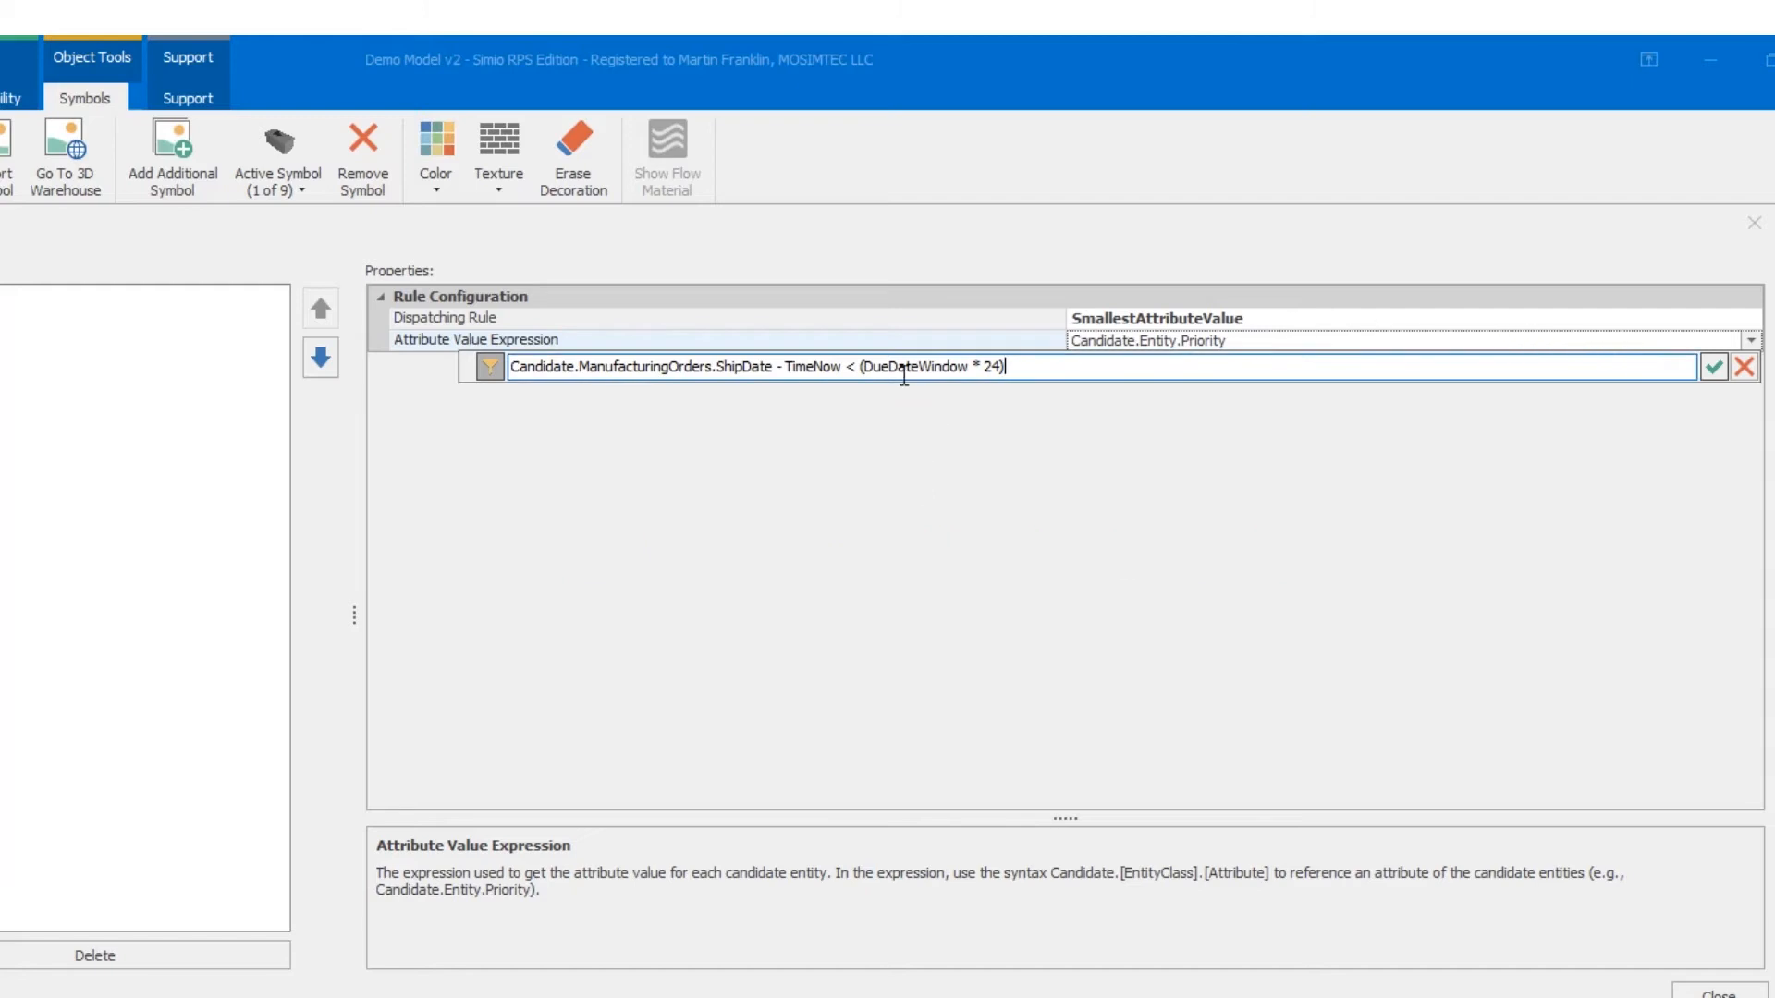
Prefix the ship date condition in the attribute value expression with Math.If( DueDateWindowOn &&.
left_click(514, 367)
type("Man")
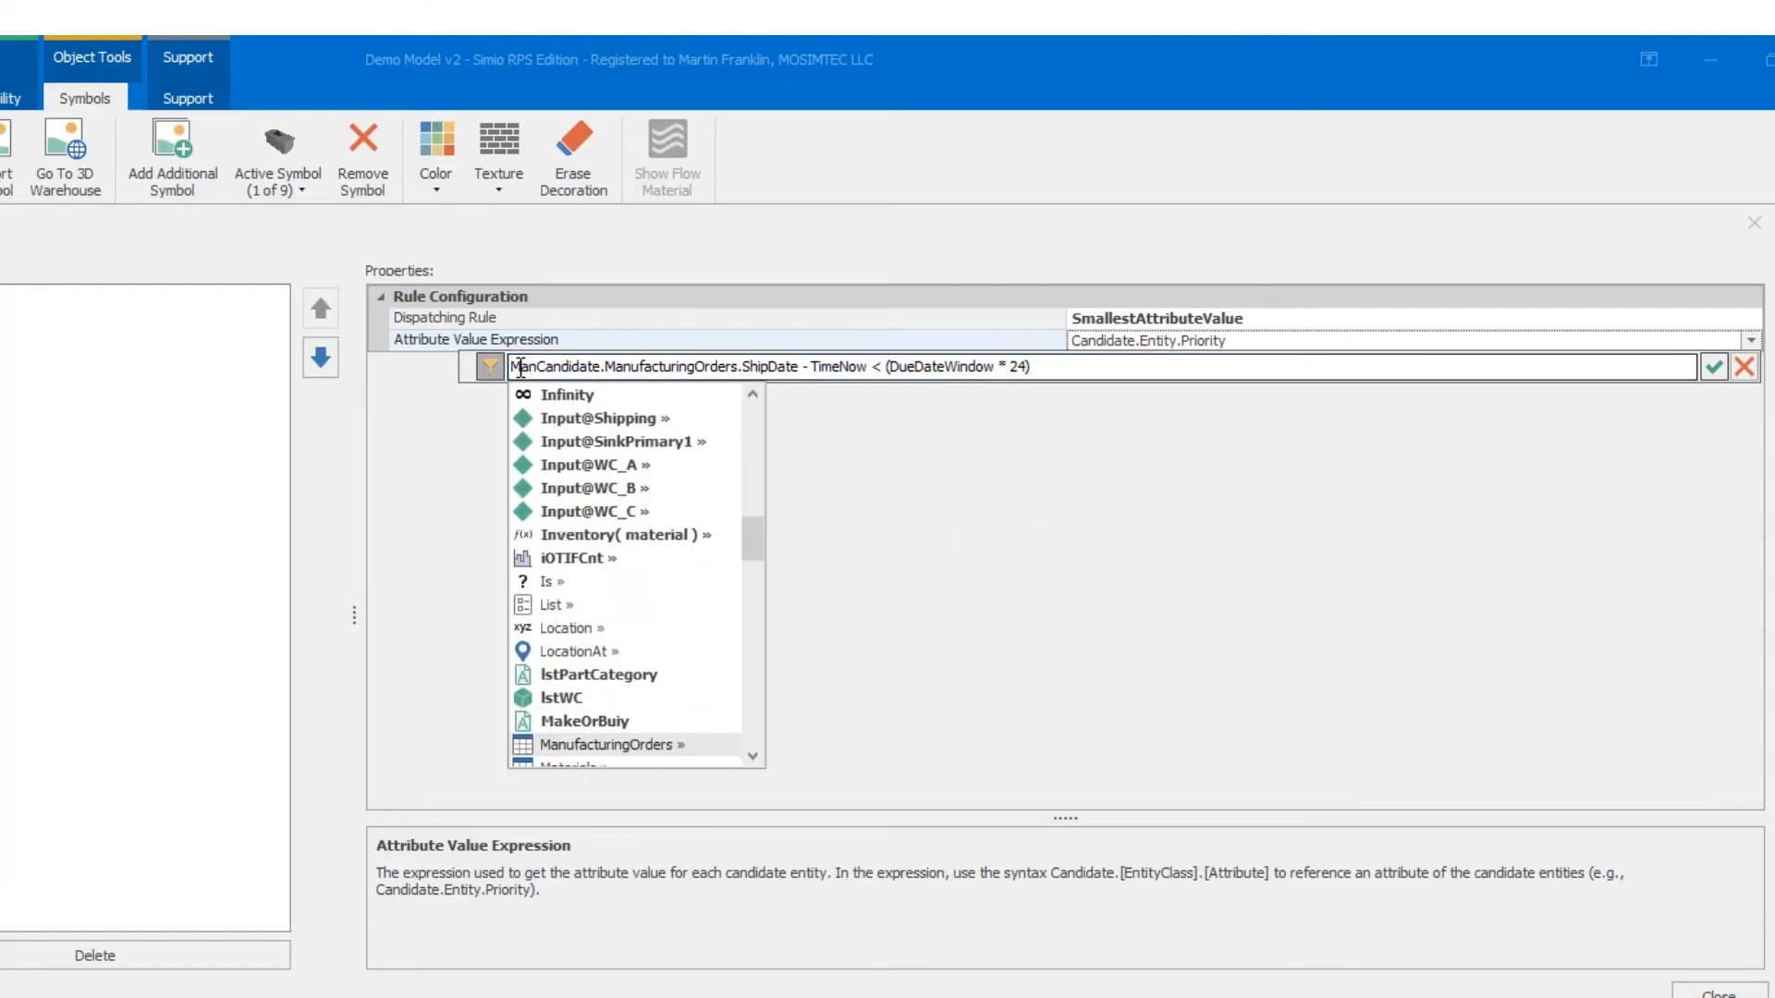
key("BackSpace")
key("BackSpace")
key("BackSpace")
type("Math")
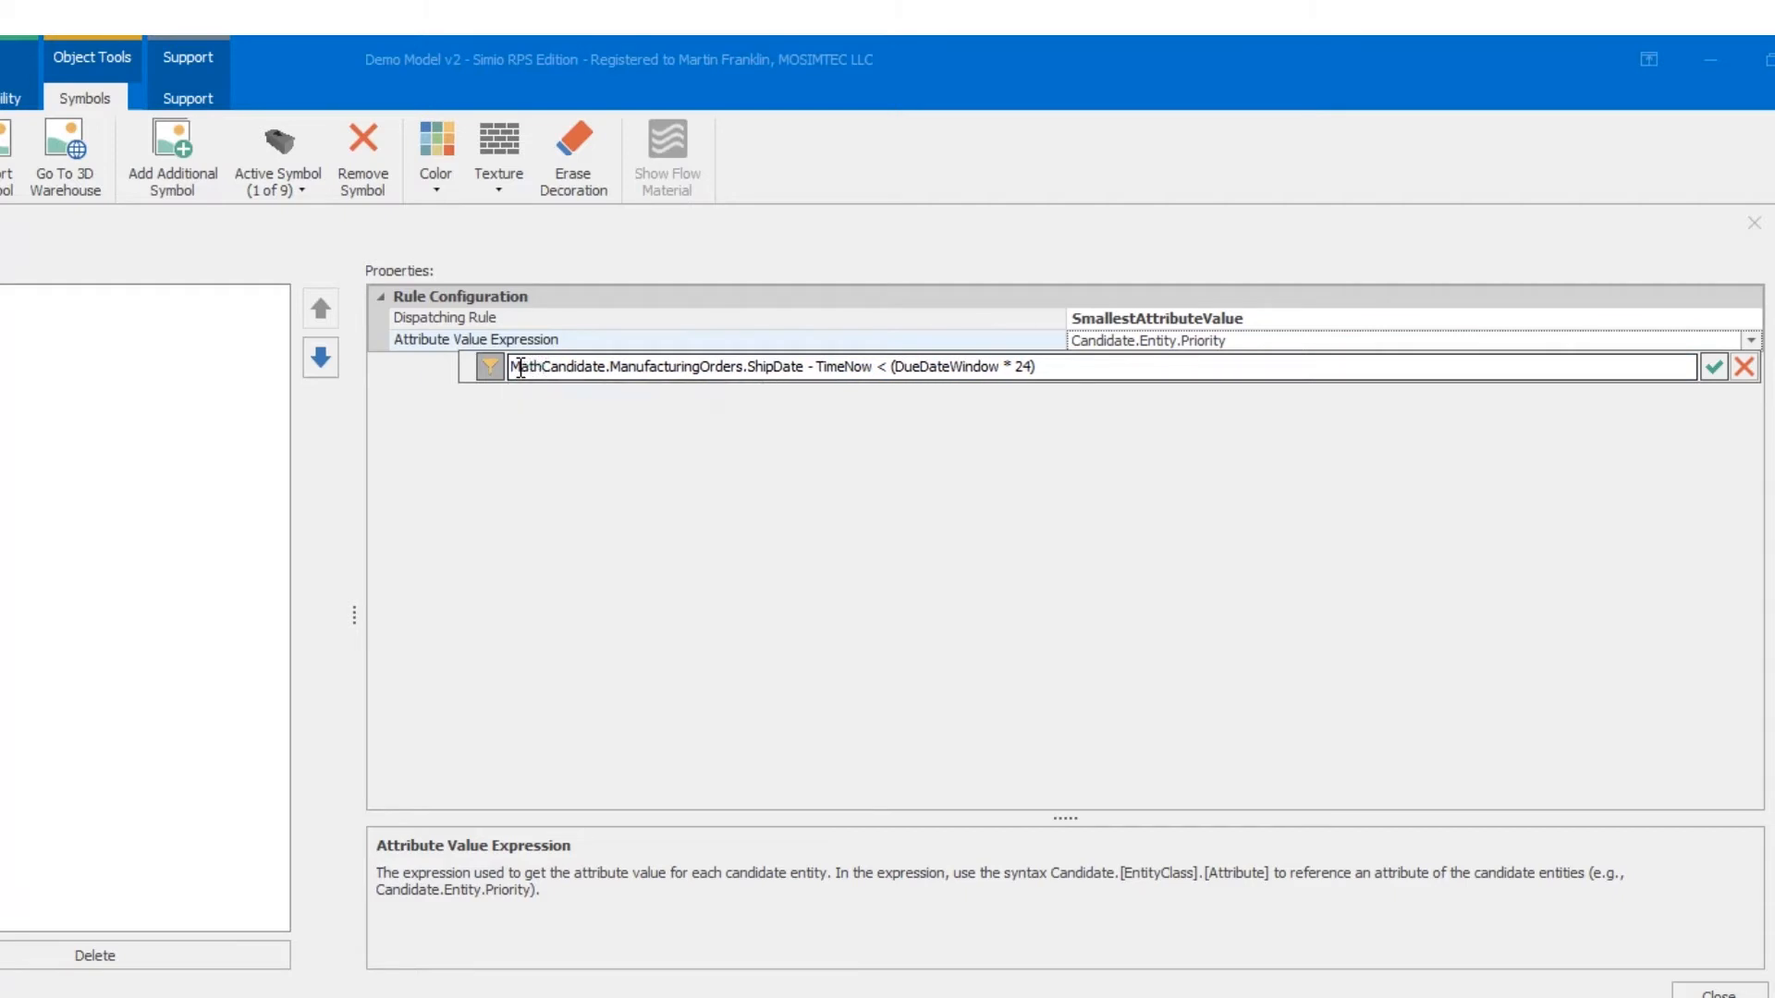
type(".if")
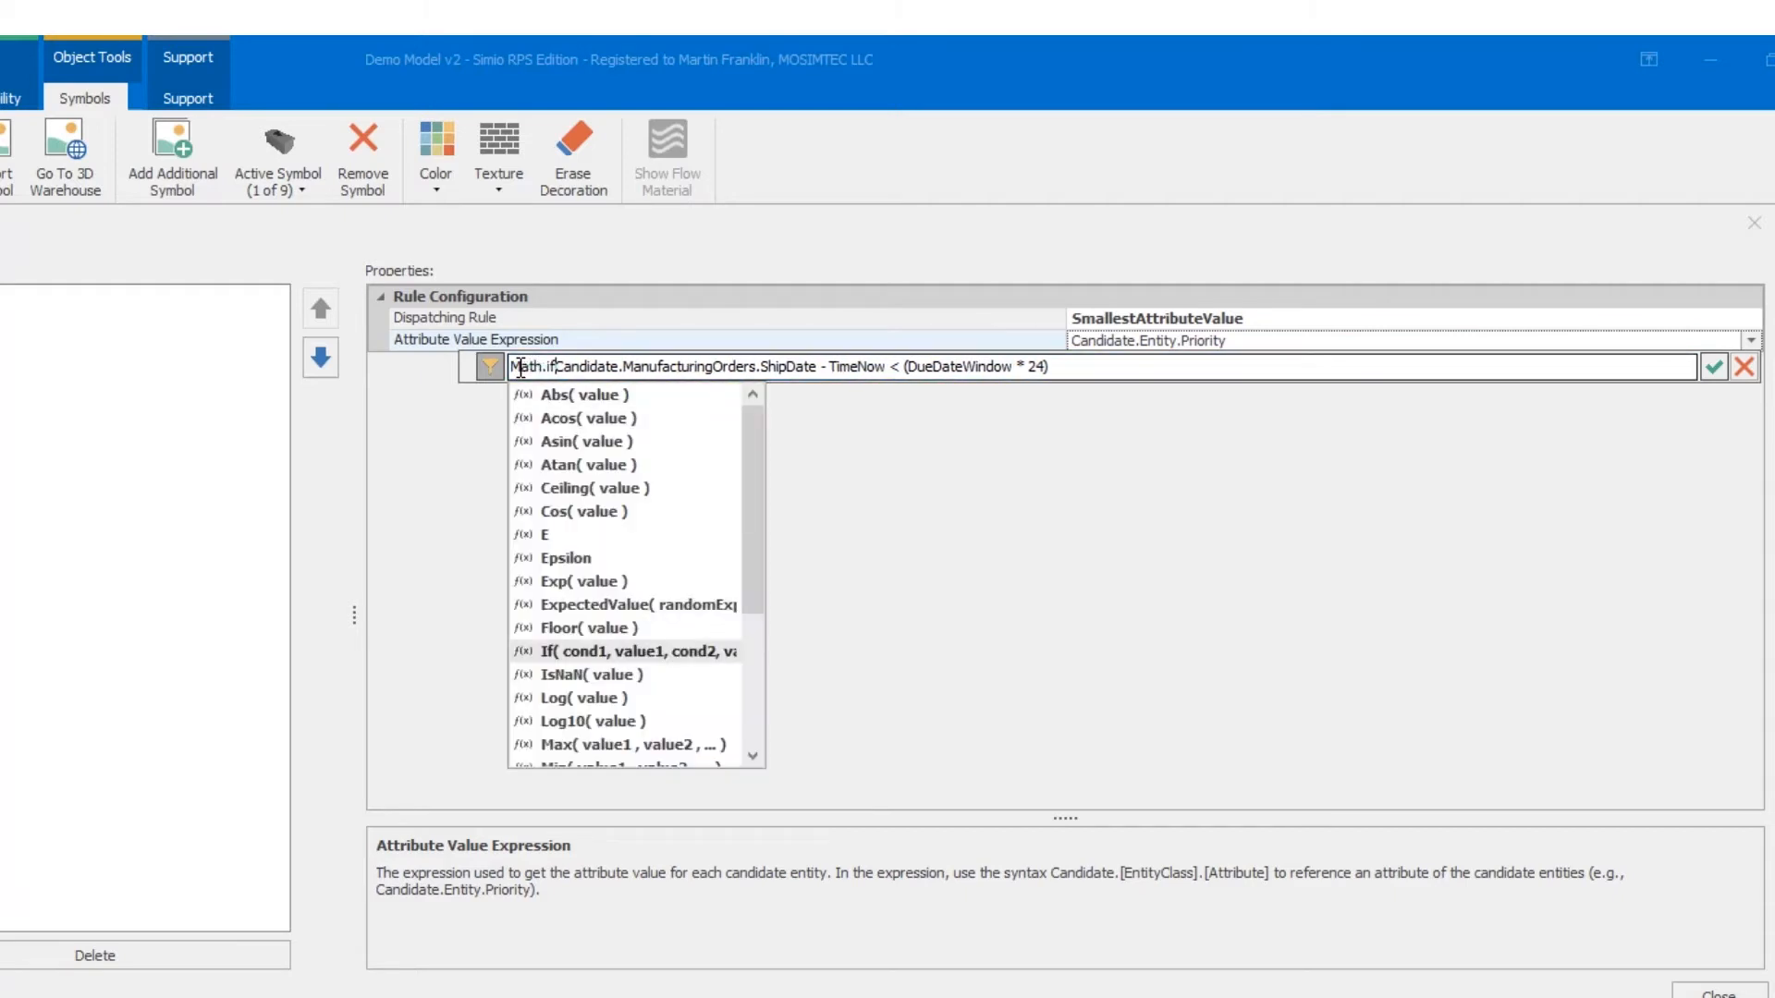
type("( ")
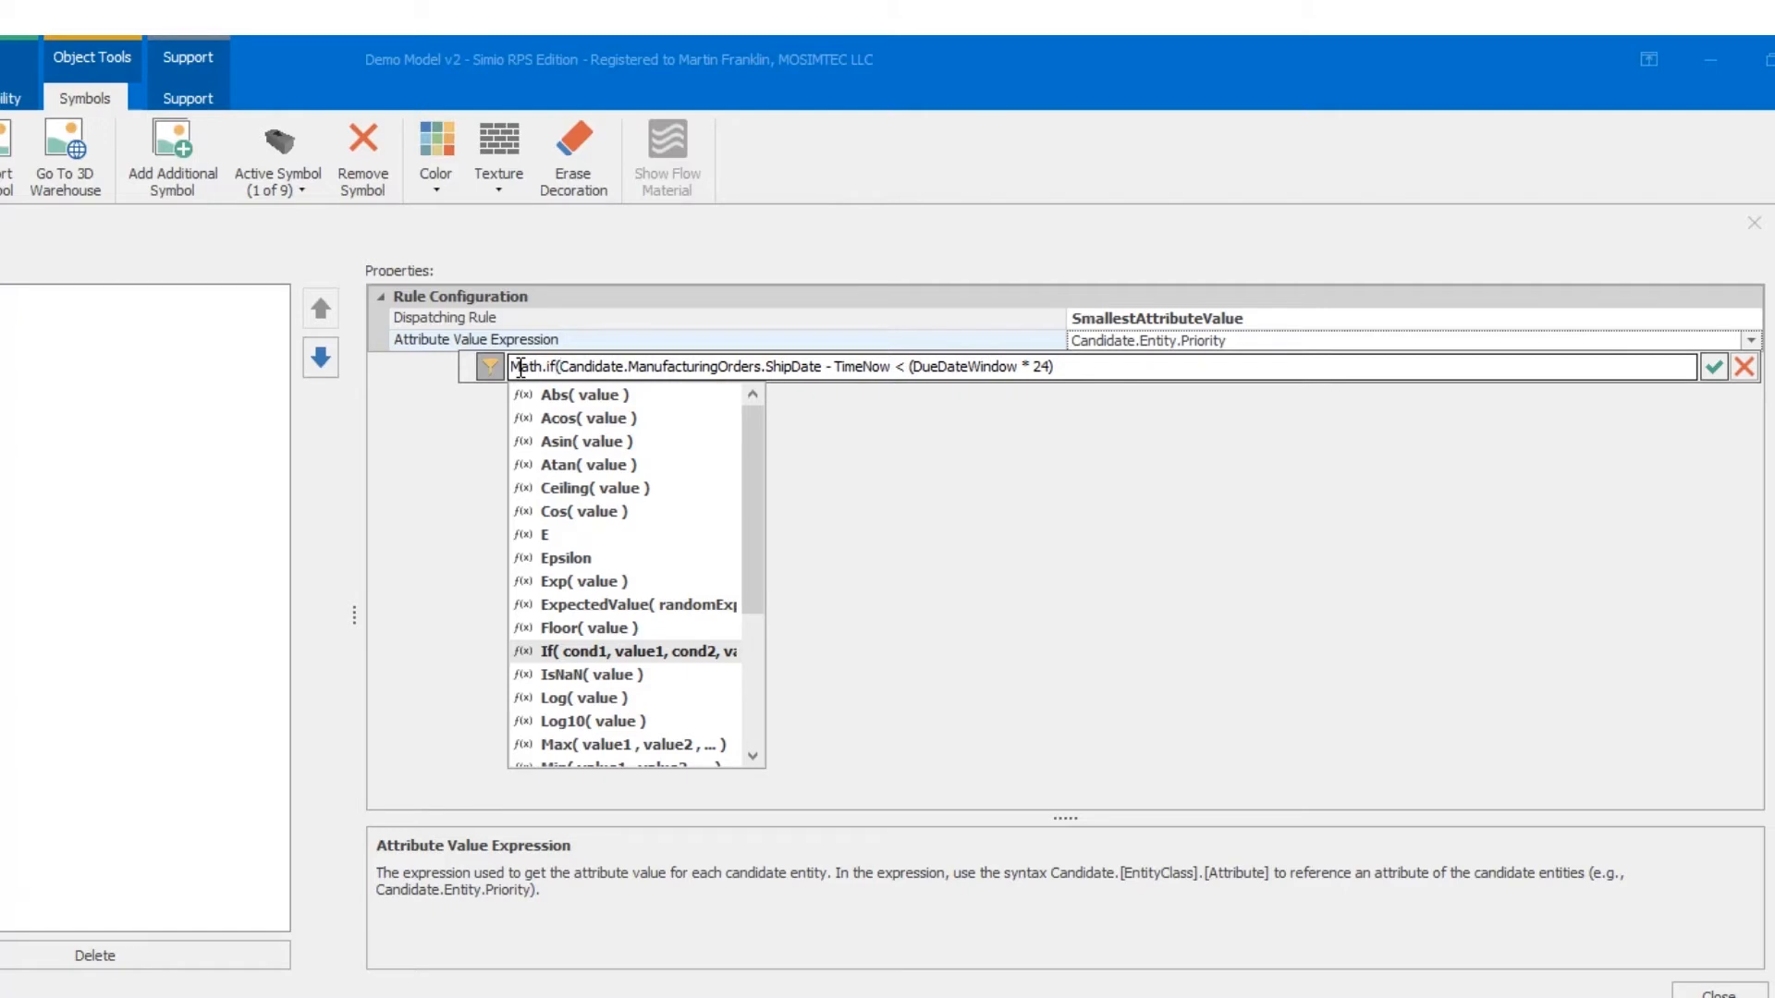
type("due")
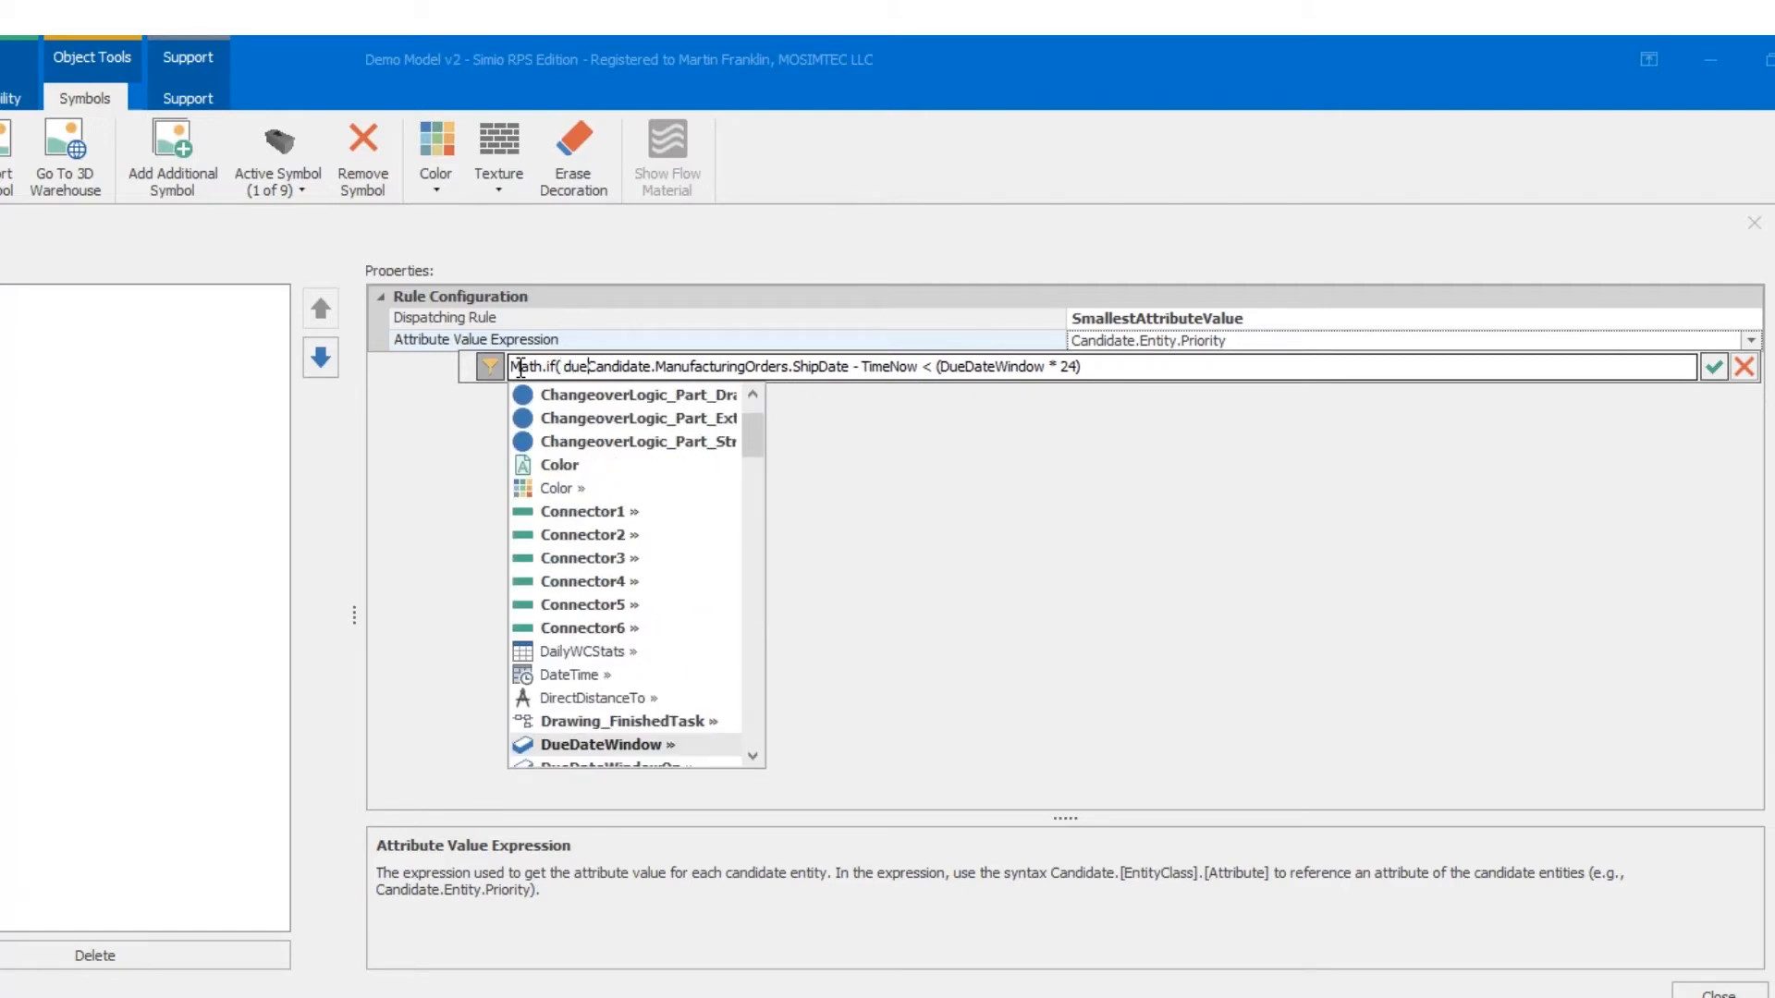
key("Down")
key("Tab")
type("&&")
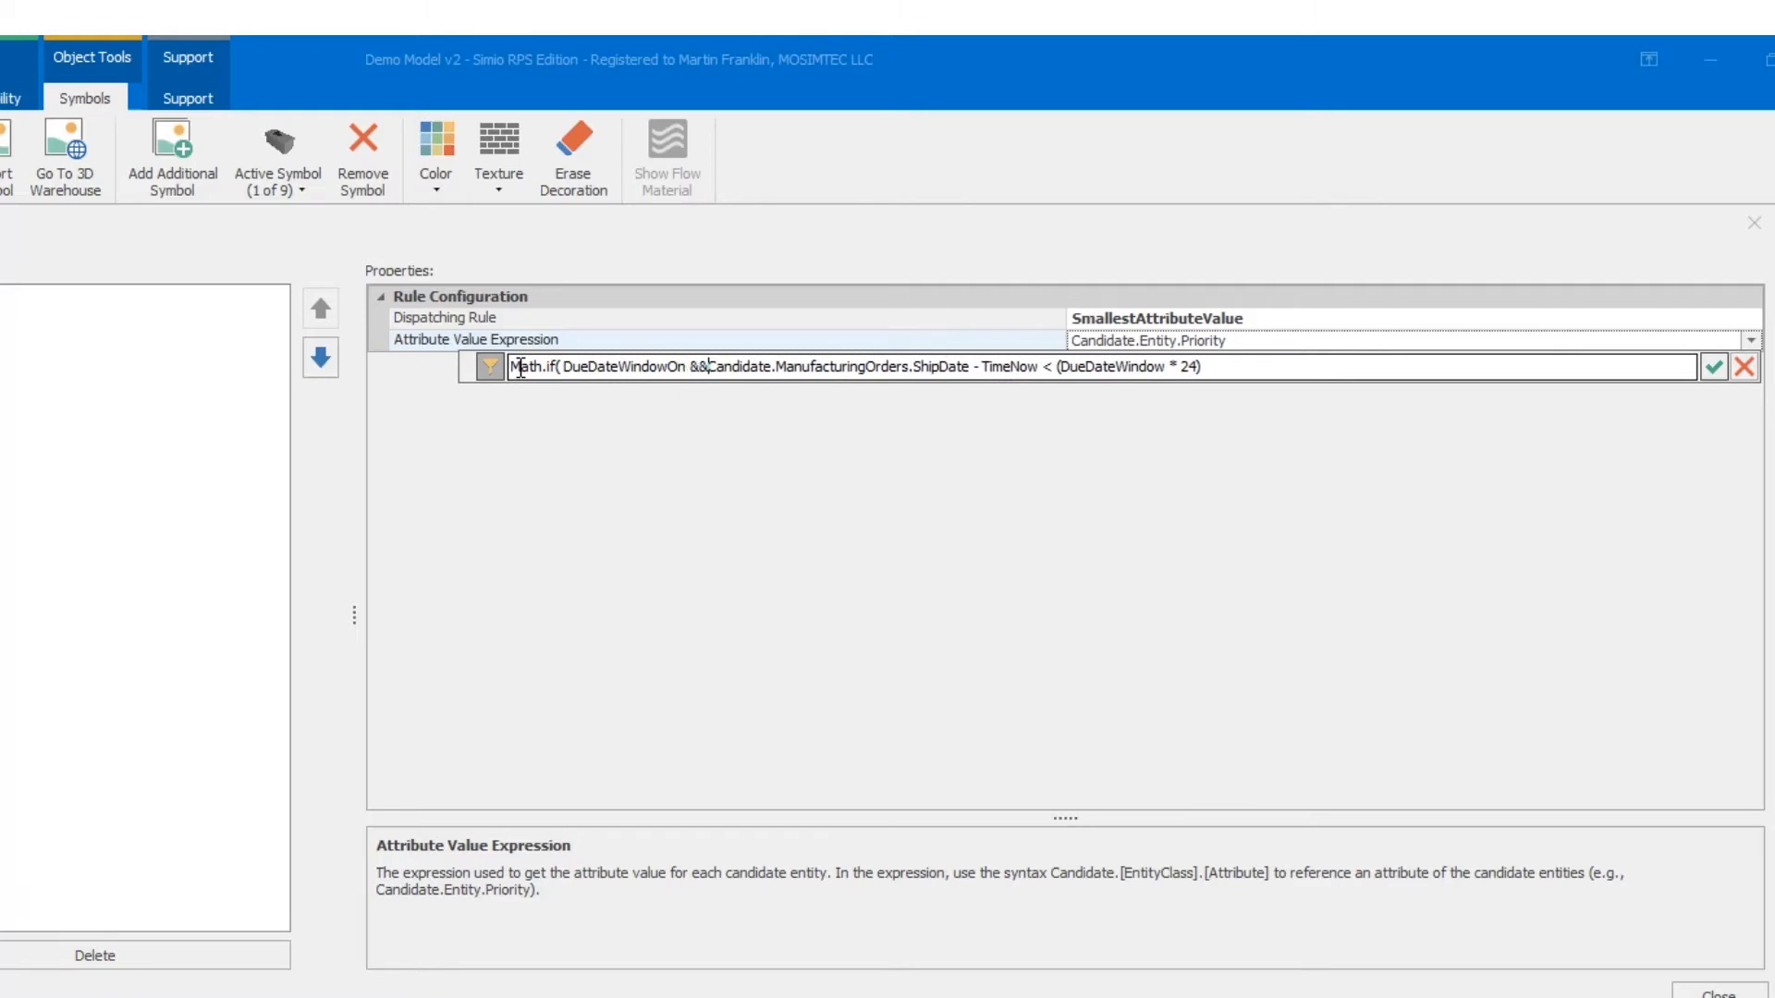
Complete the Math.If expression with return values 0 and 1, and enclose the whole ship date comparison in parentheses.
left_click(1243, 369)
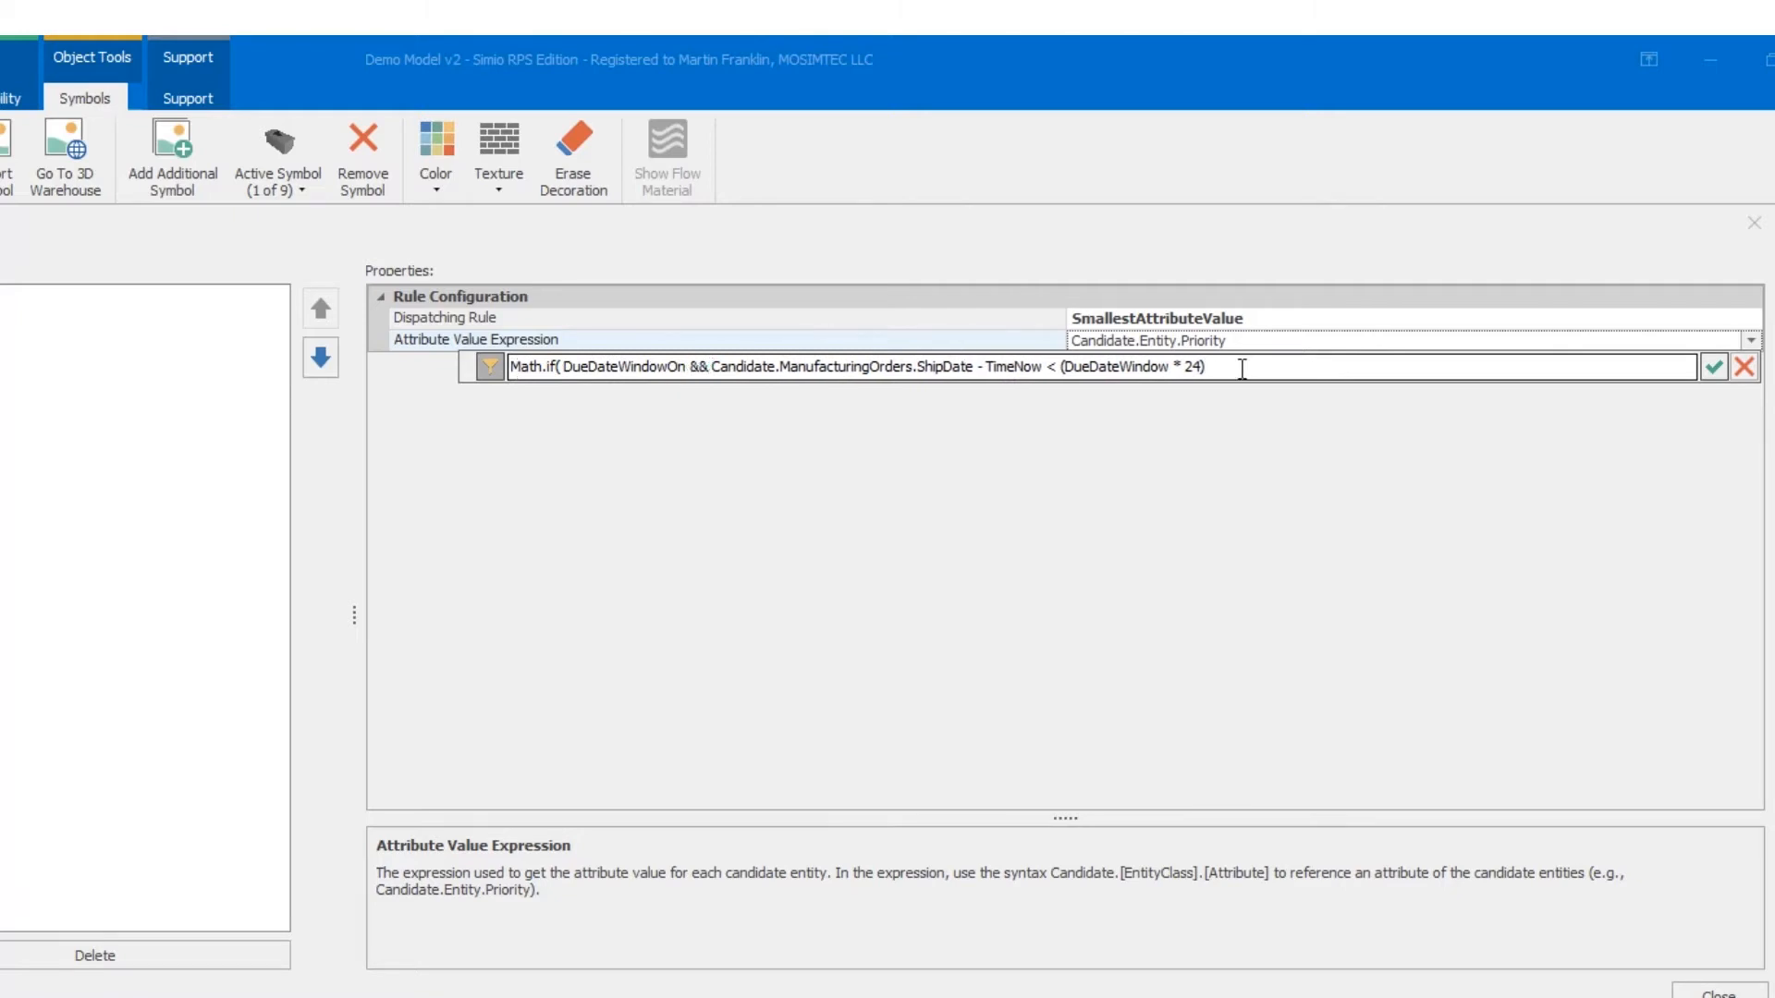
type(",0,1)")
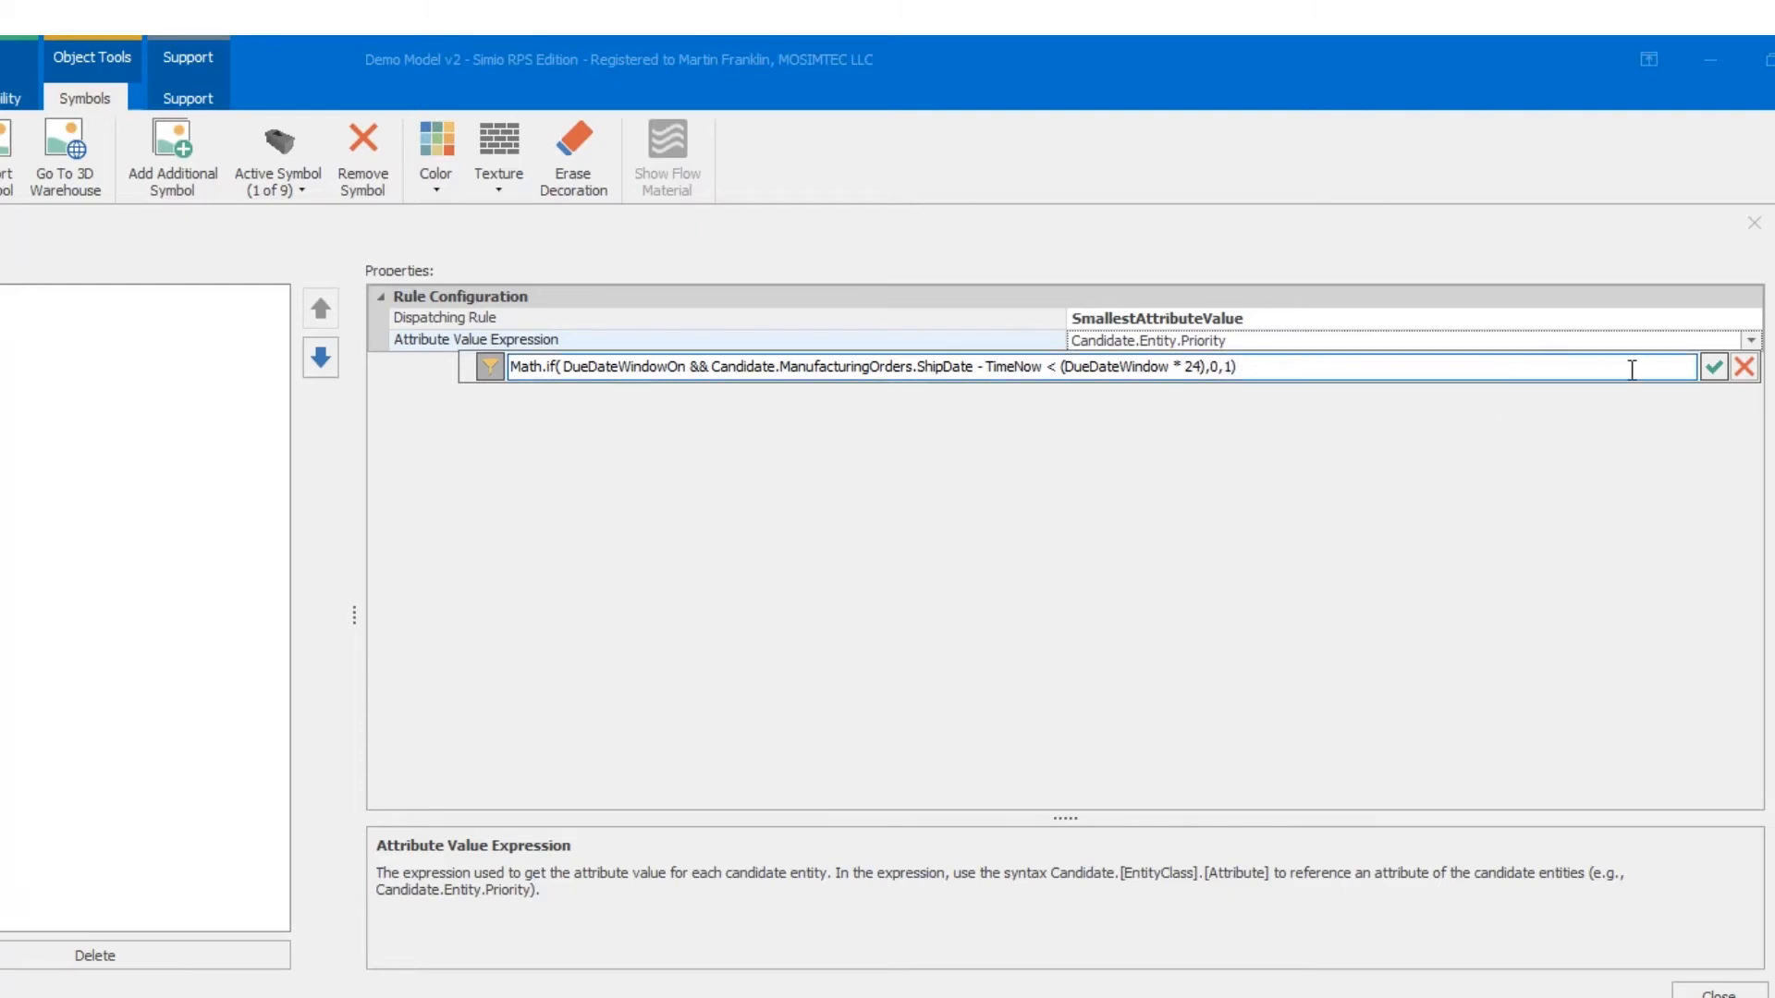
left_click(1715, 368)
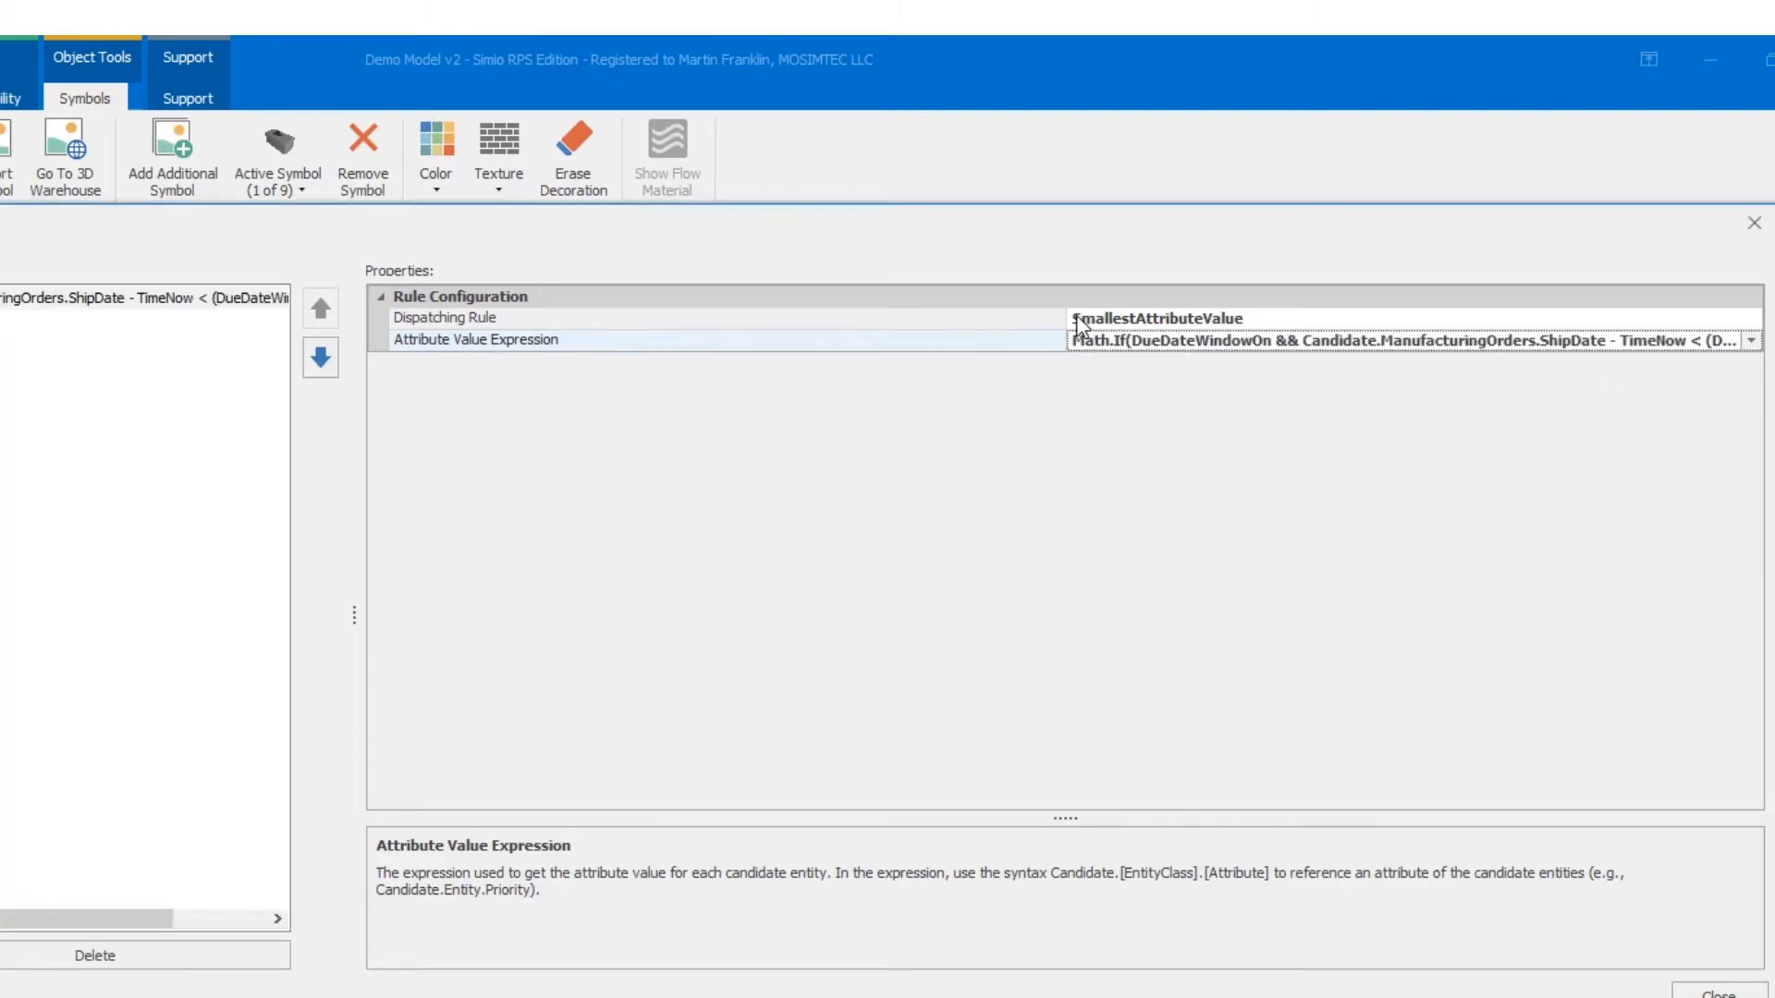
left_click_drag(1069, 317, 664, 315)
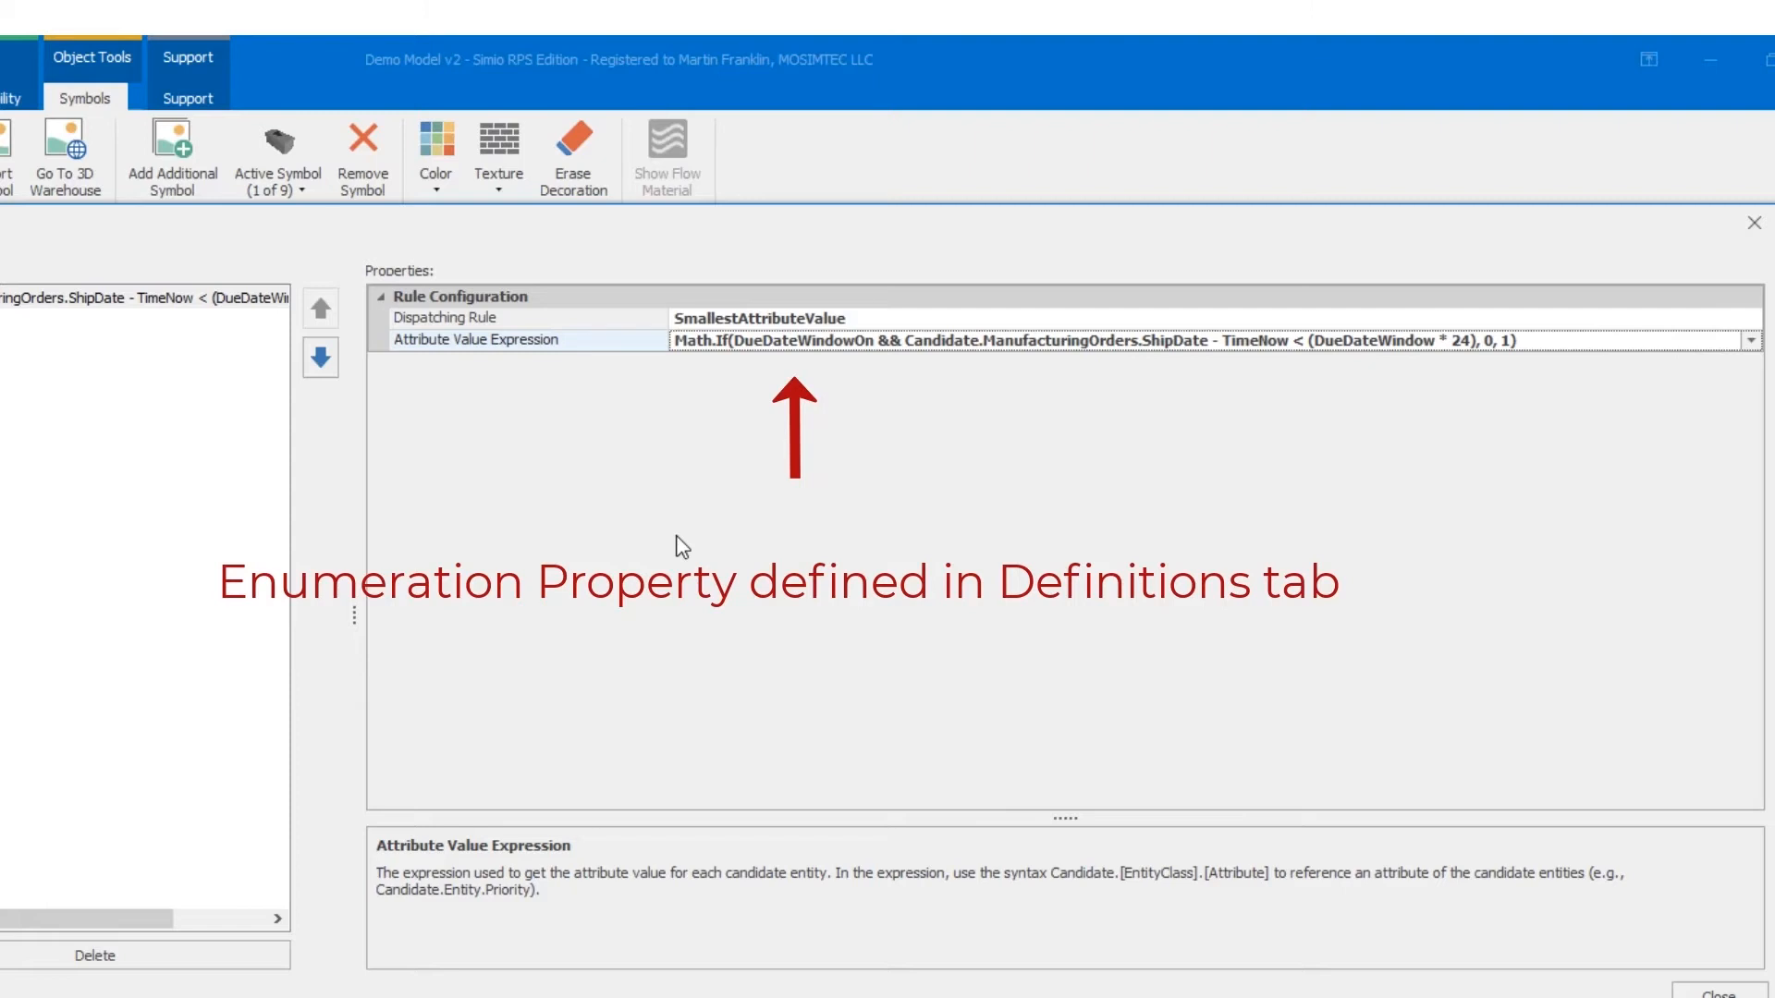
left_click(905, 340)
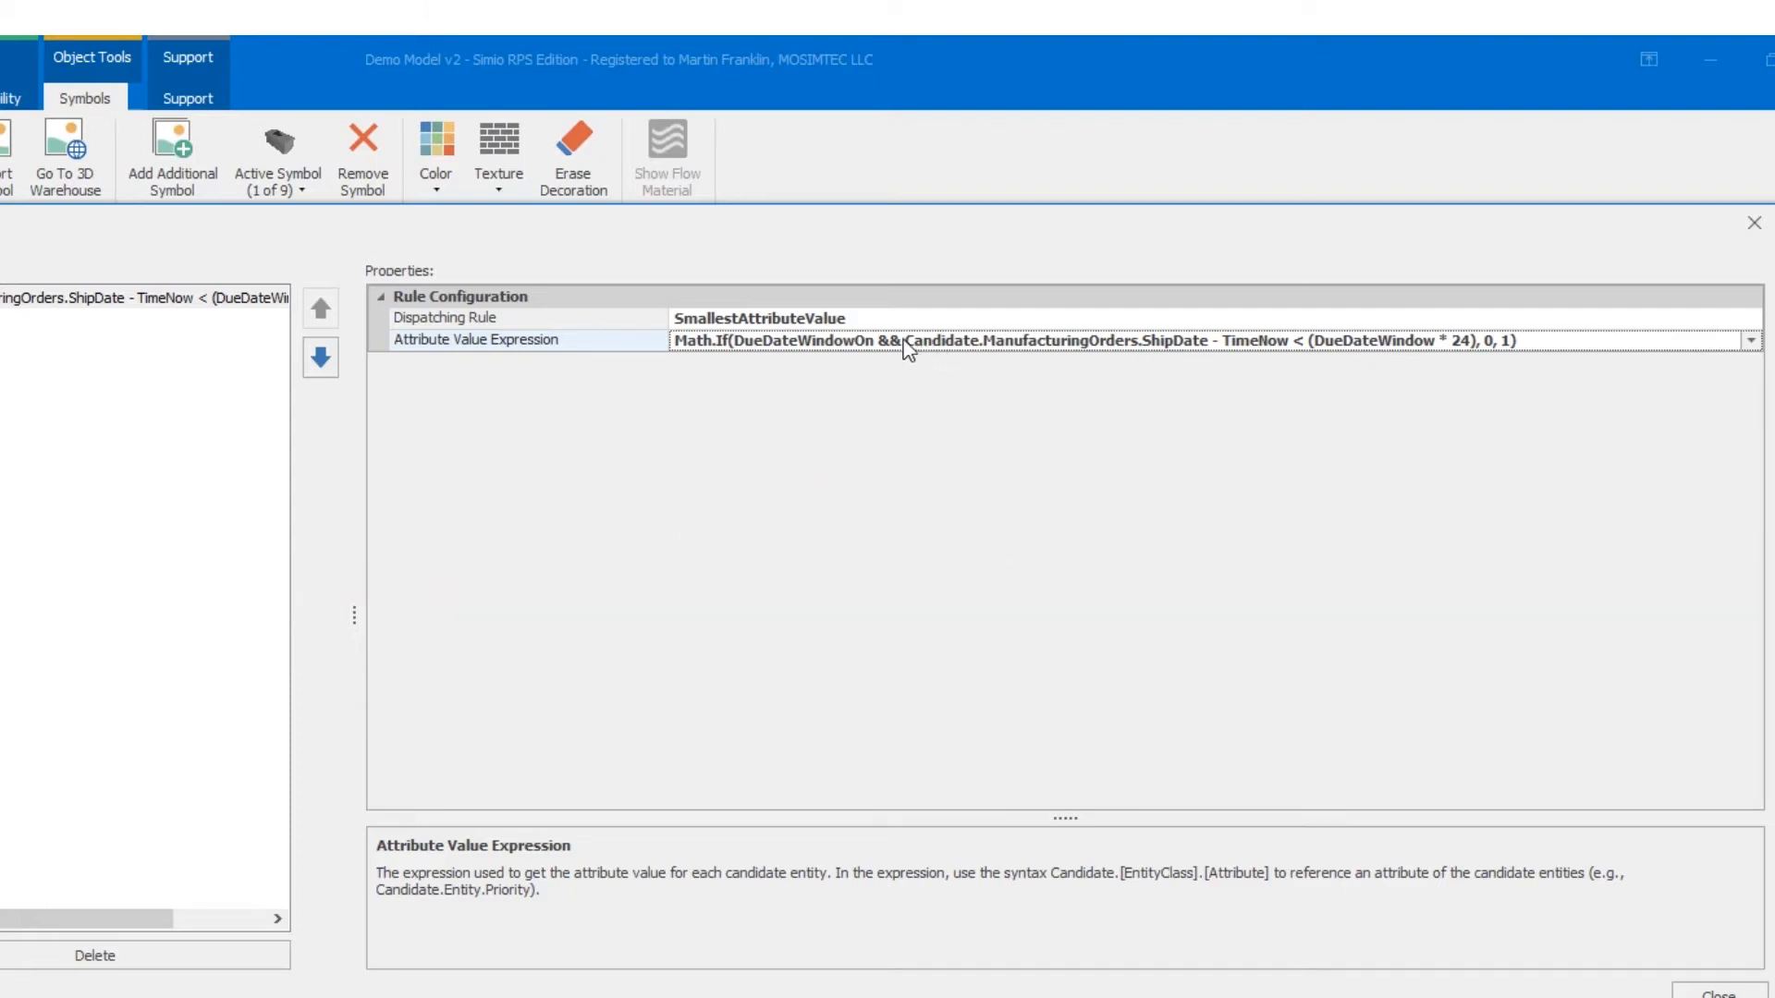
type("(")
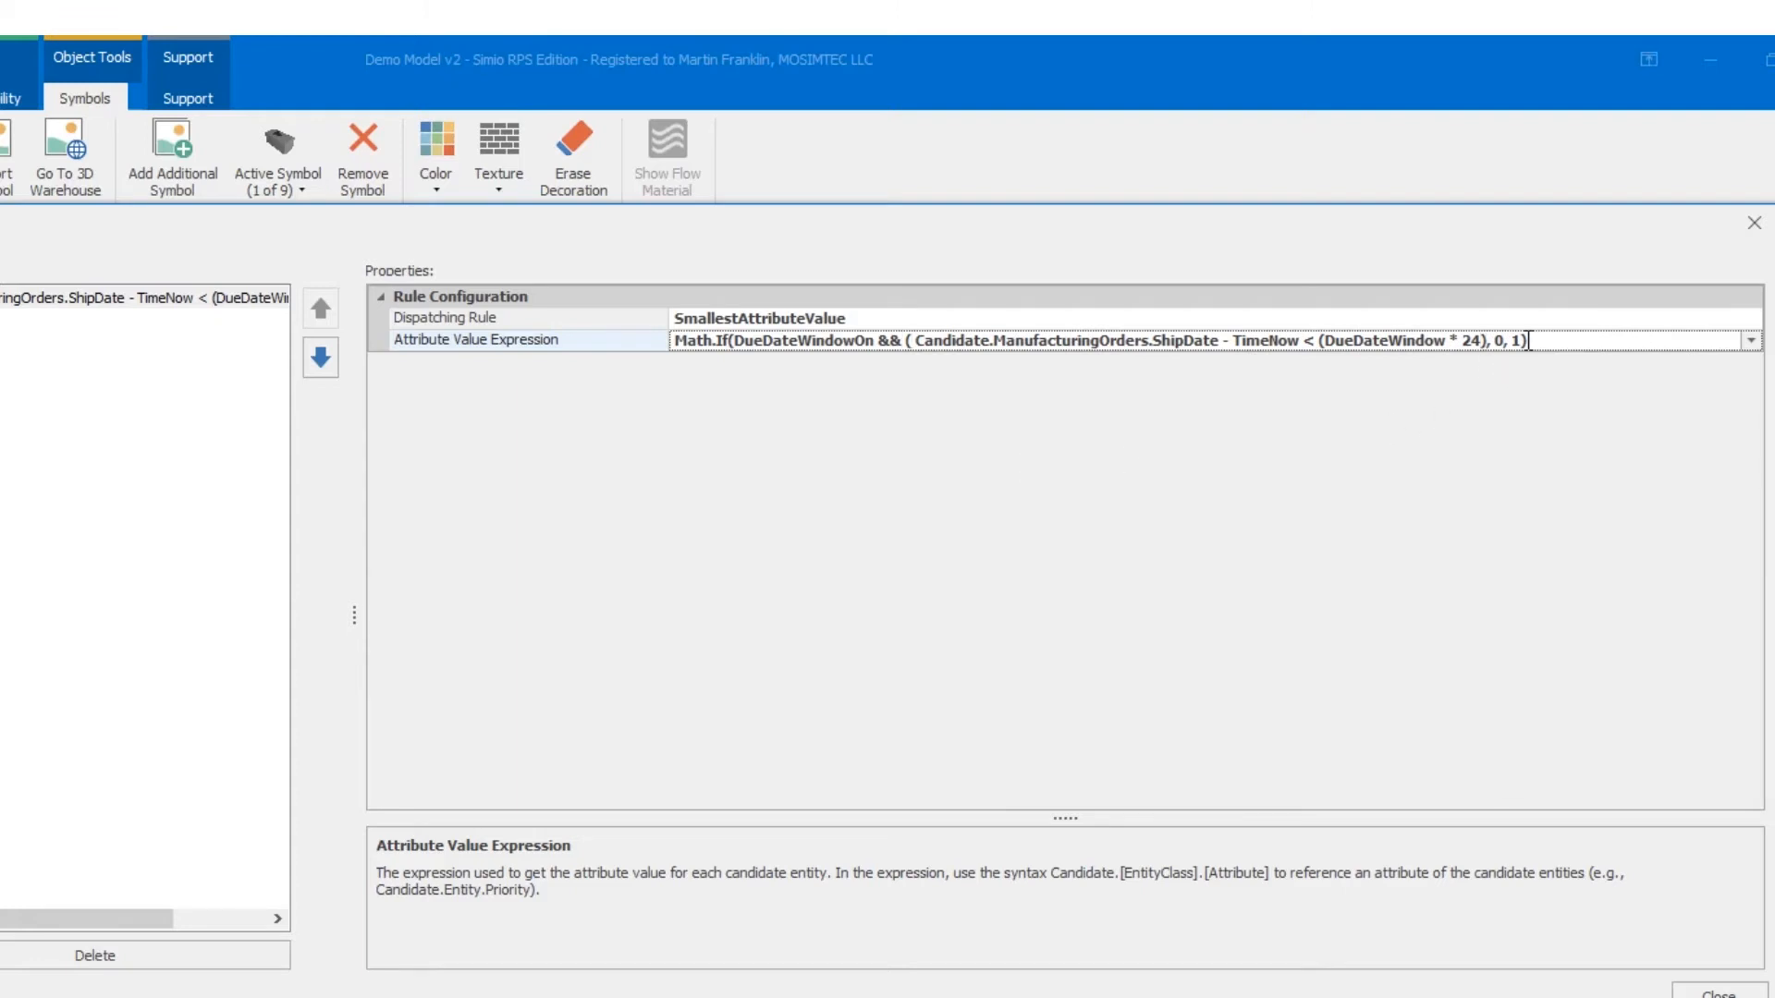
type(")")
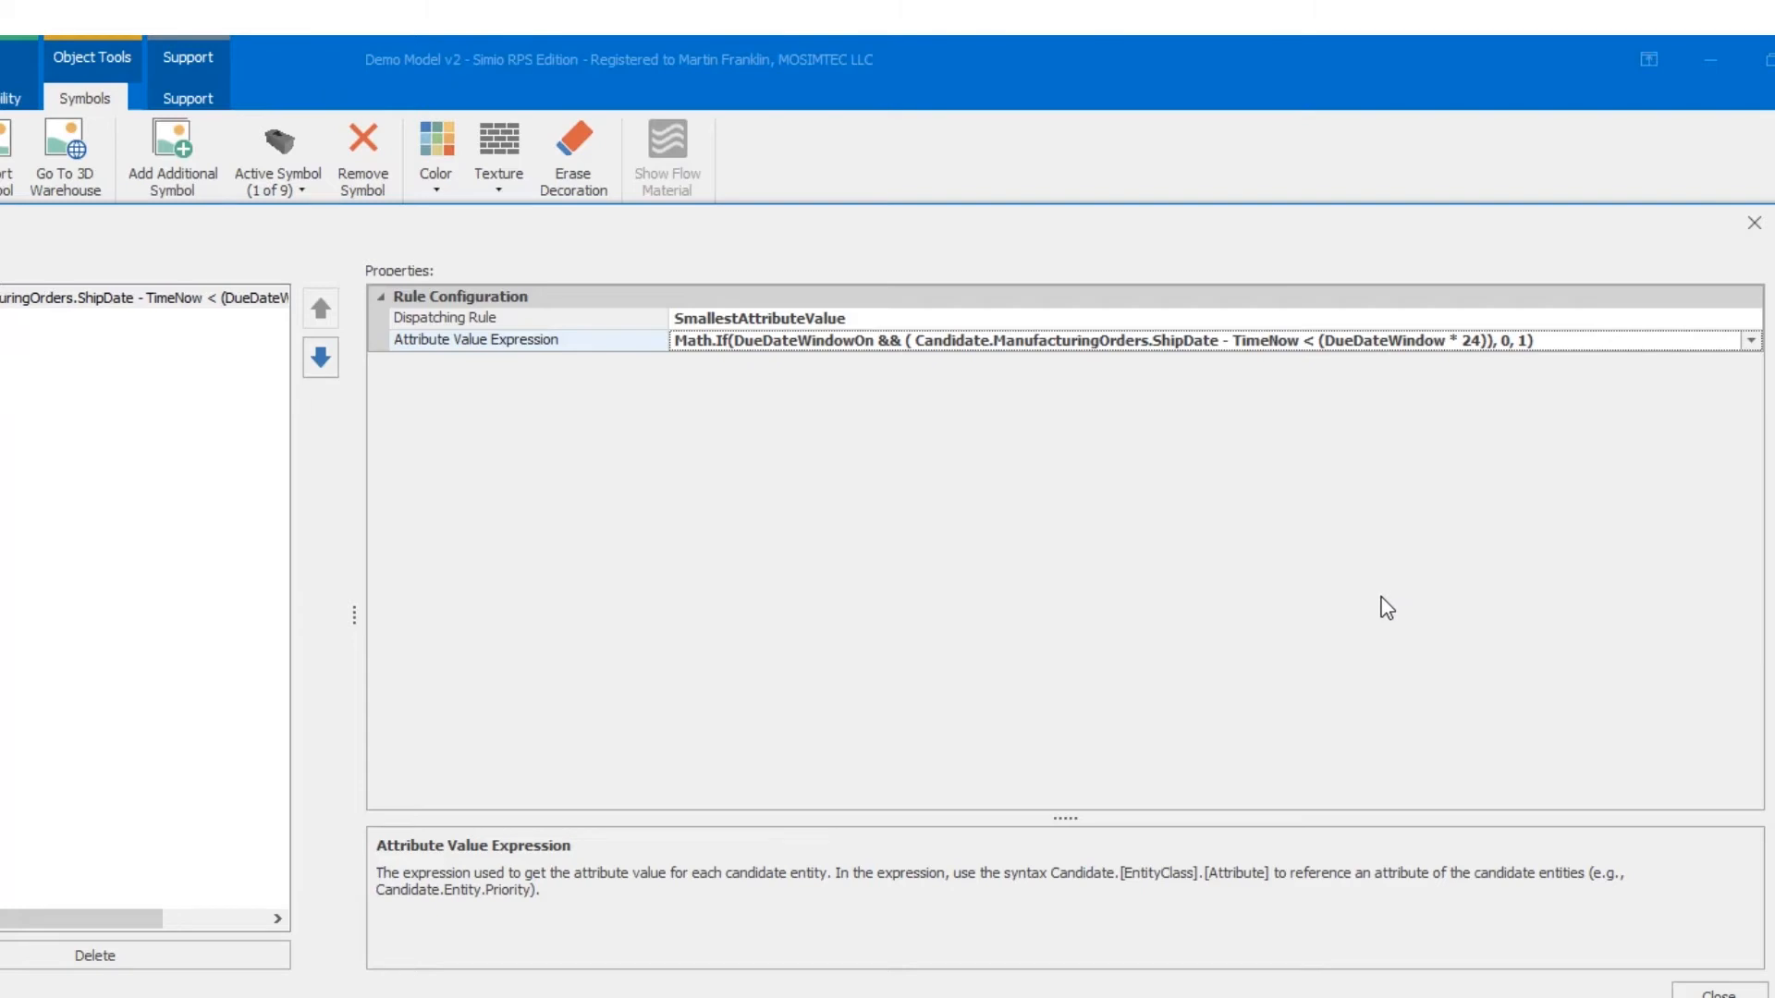
Set the second dispatching rule item to reference the WC_A_DispatchingRule property and close the rule editor.
left_click(139, 318)
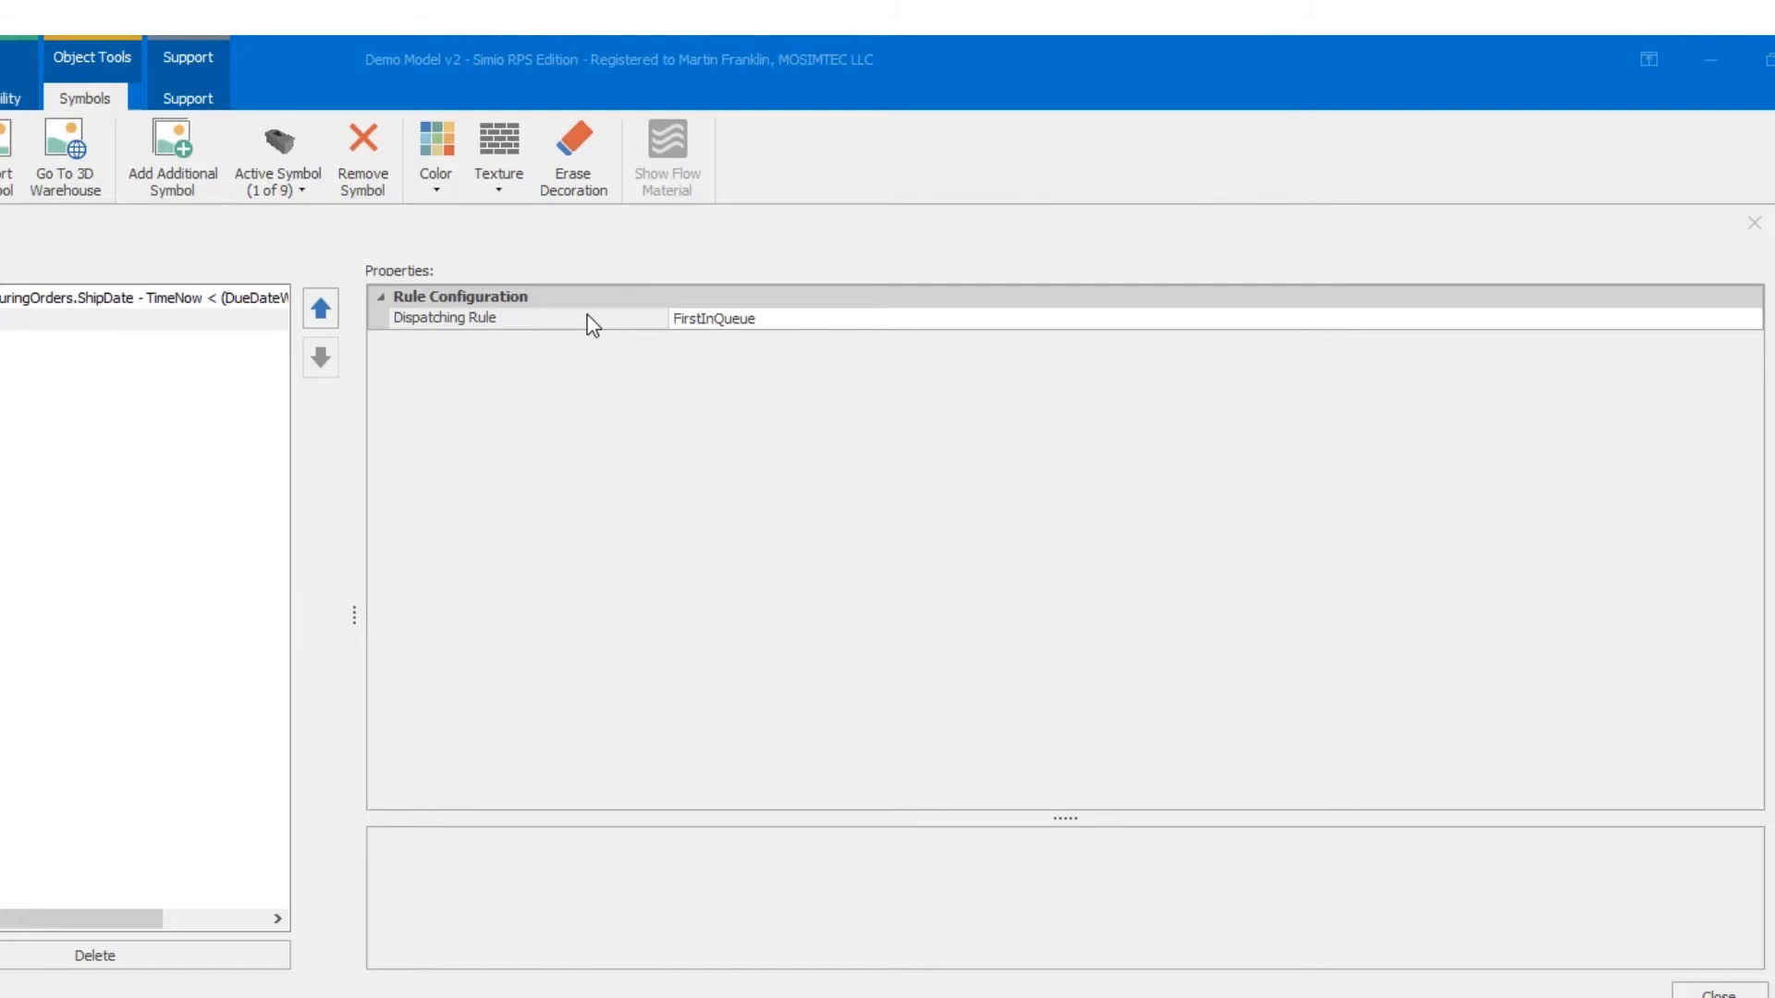
left_click(1708, 316)
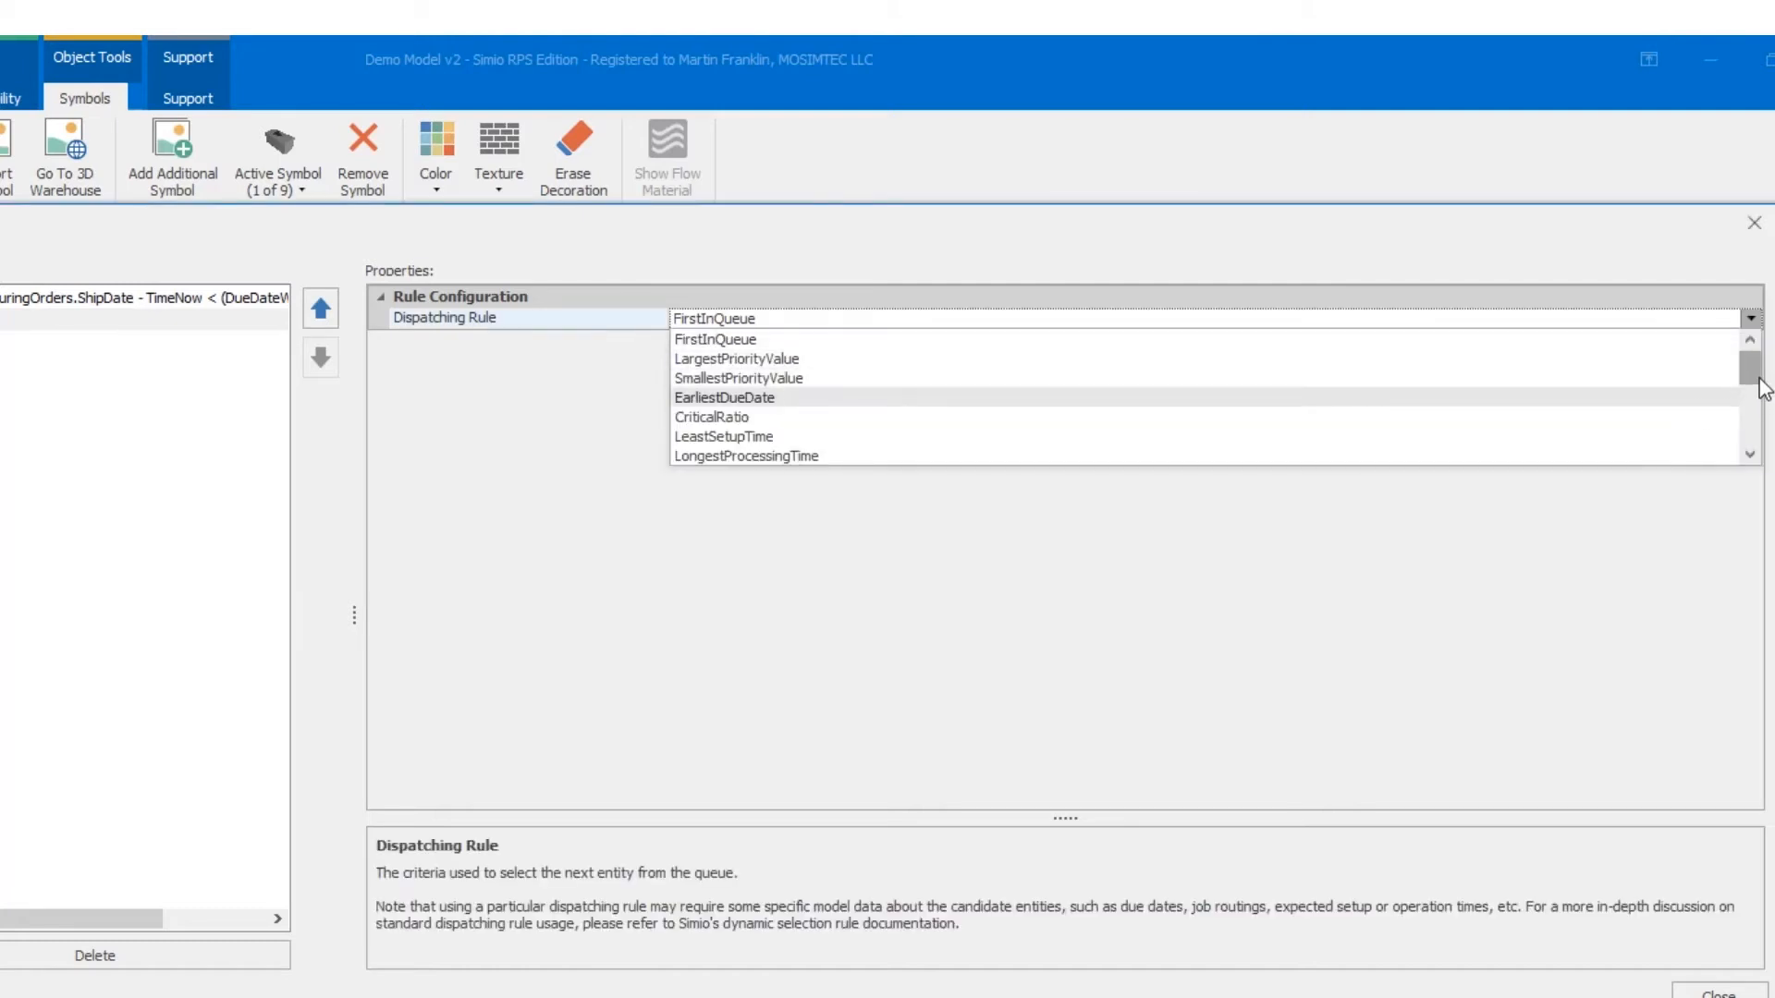
left_click(630, 317)
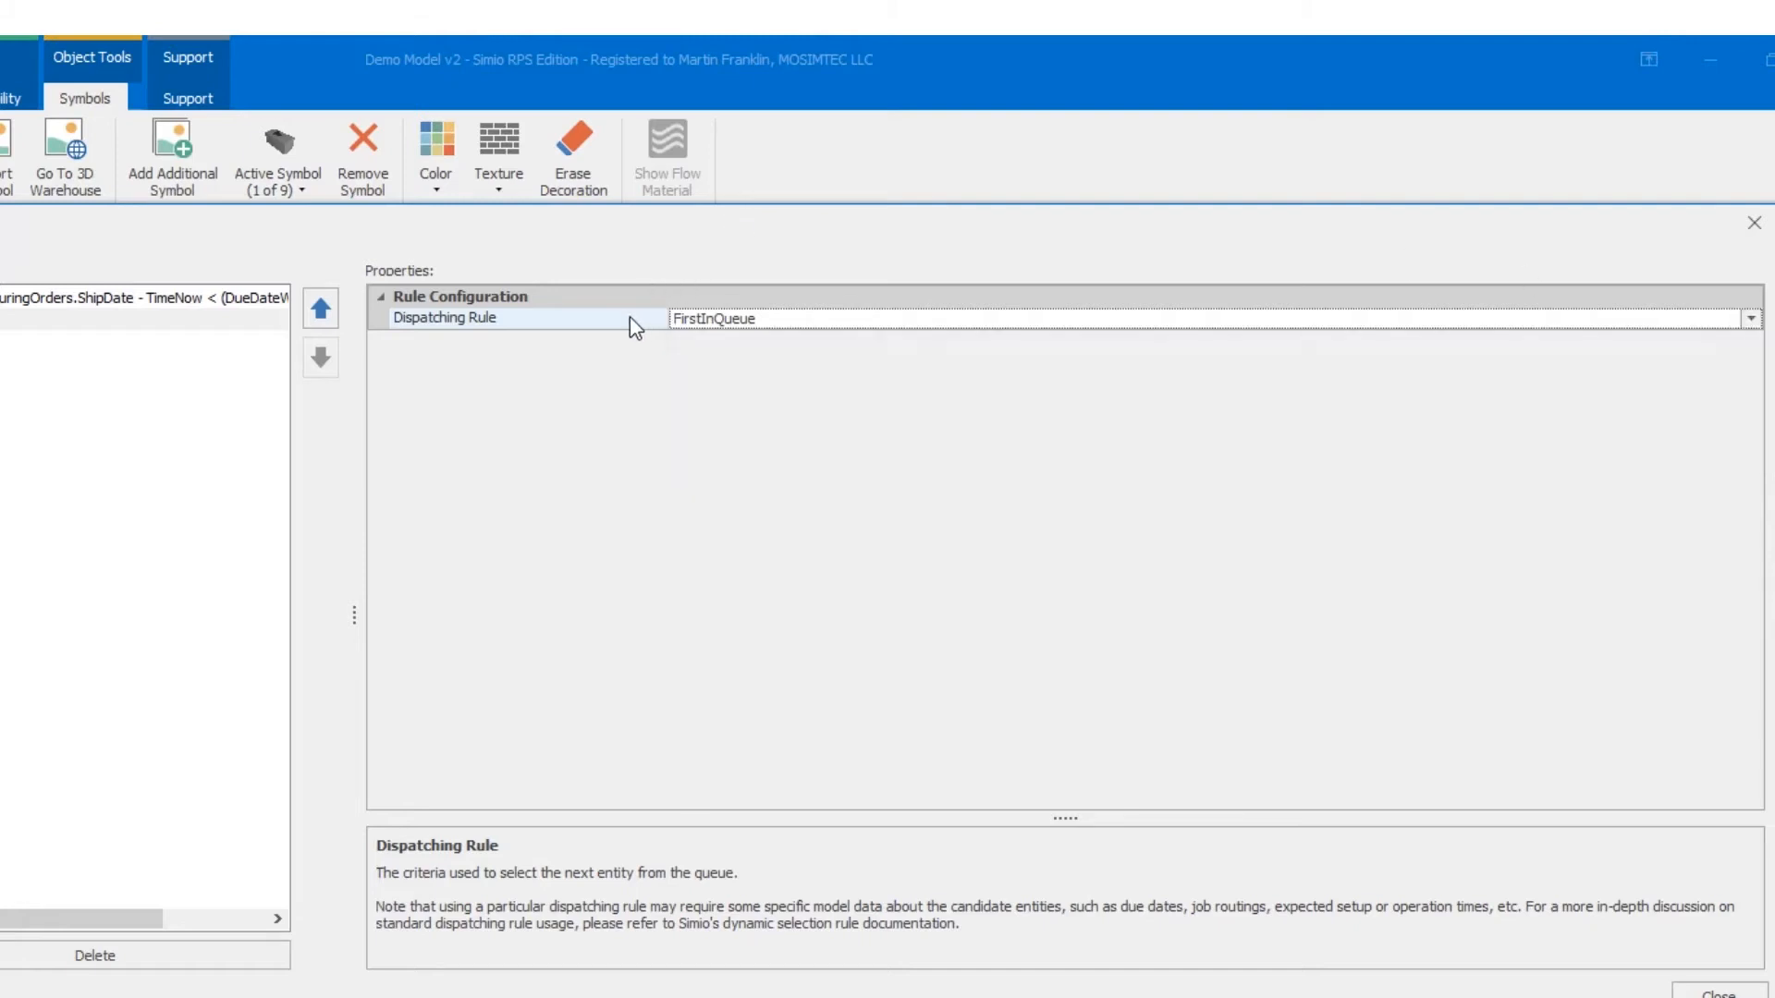
right_click(629, 316)
mouse_move(701, 400)
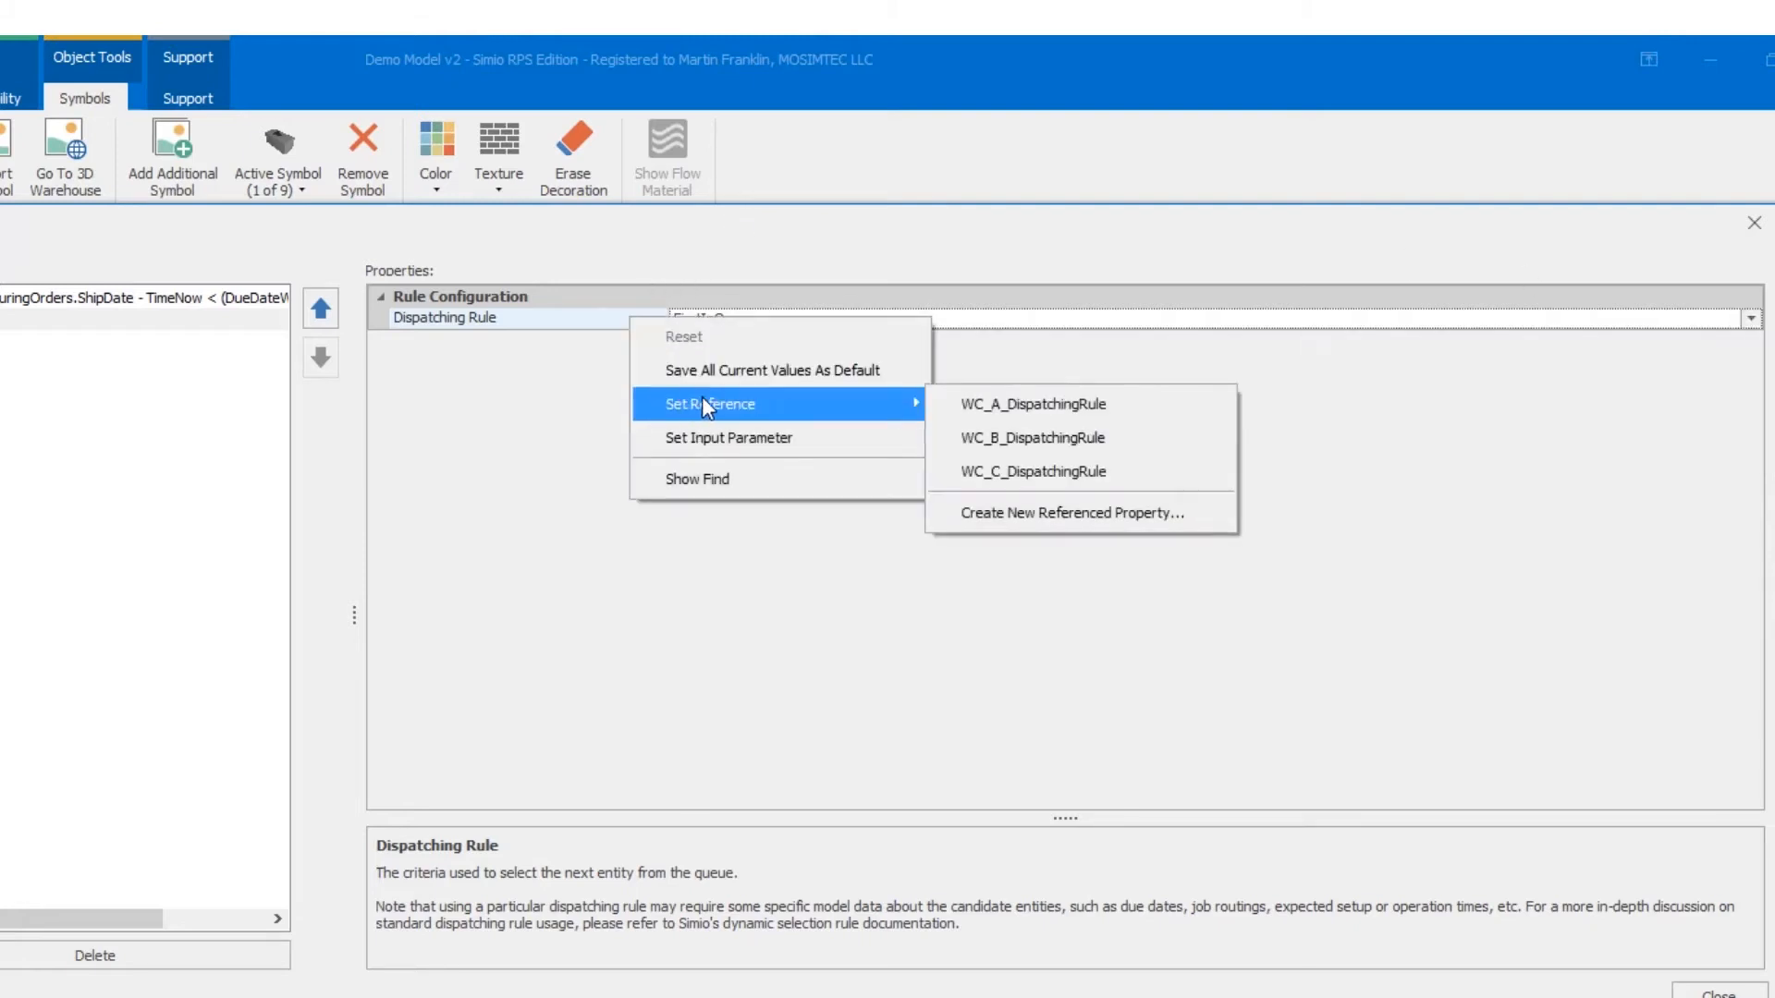
left_click(1051, 404)
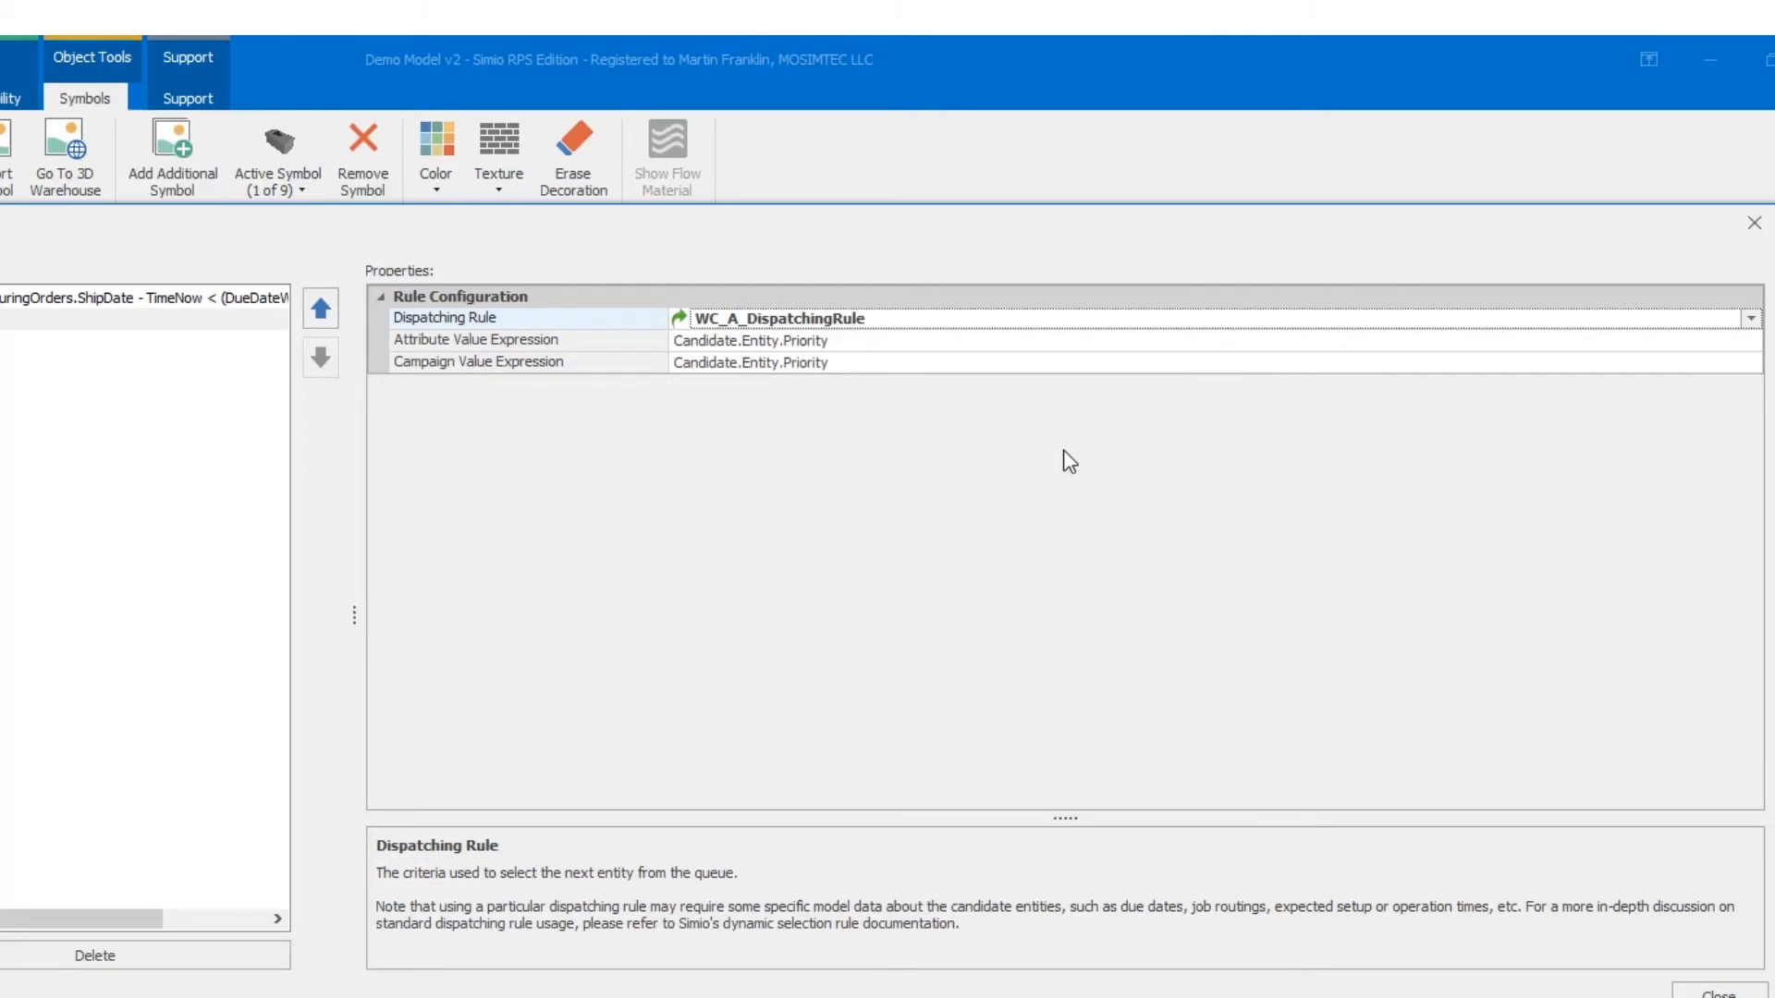
left_click(1719, 991)
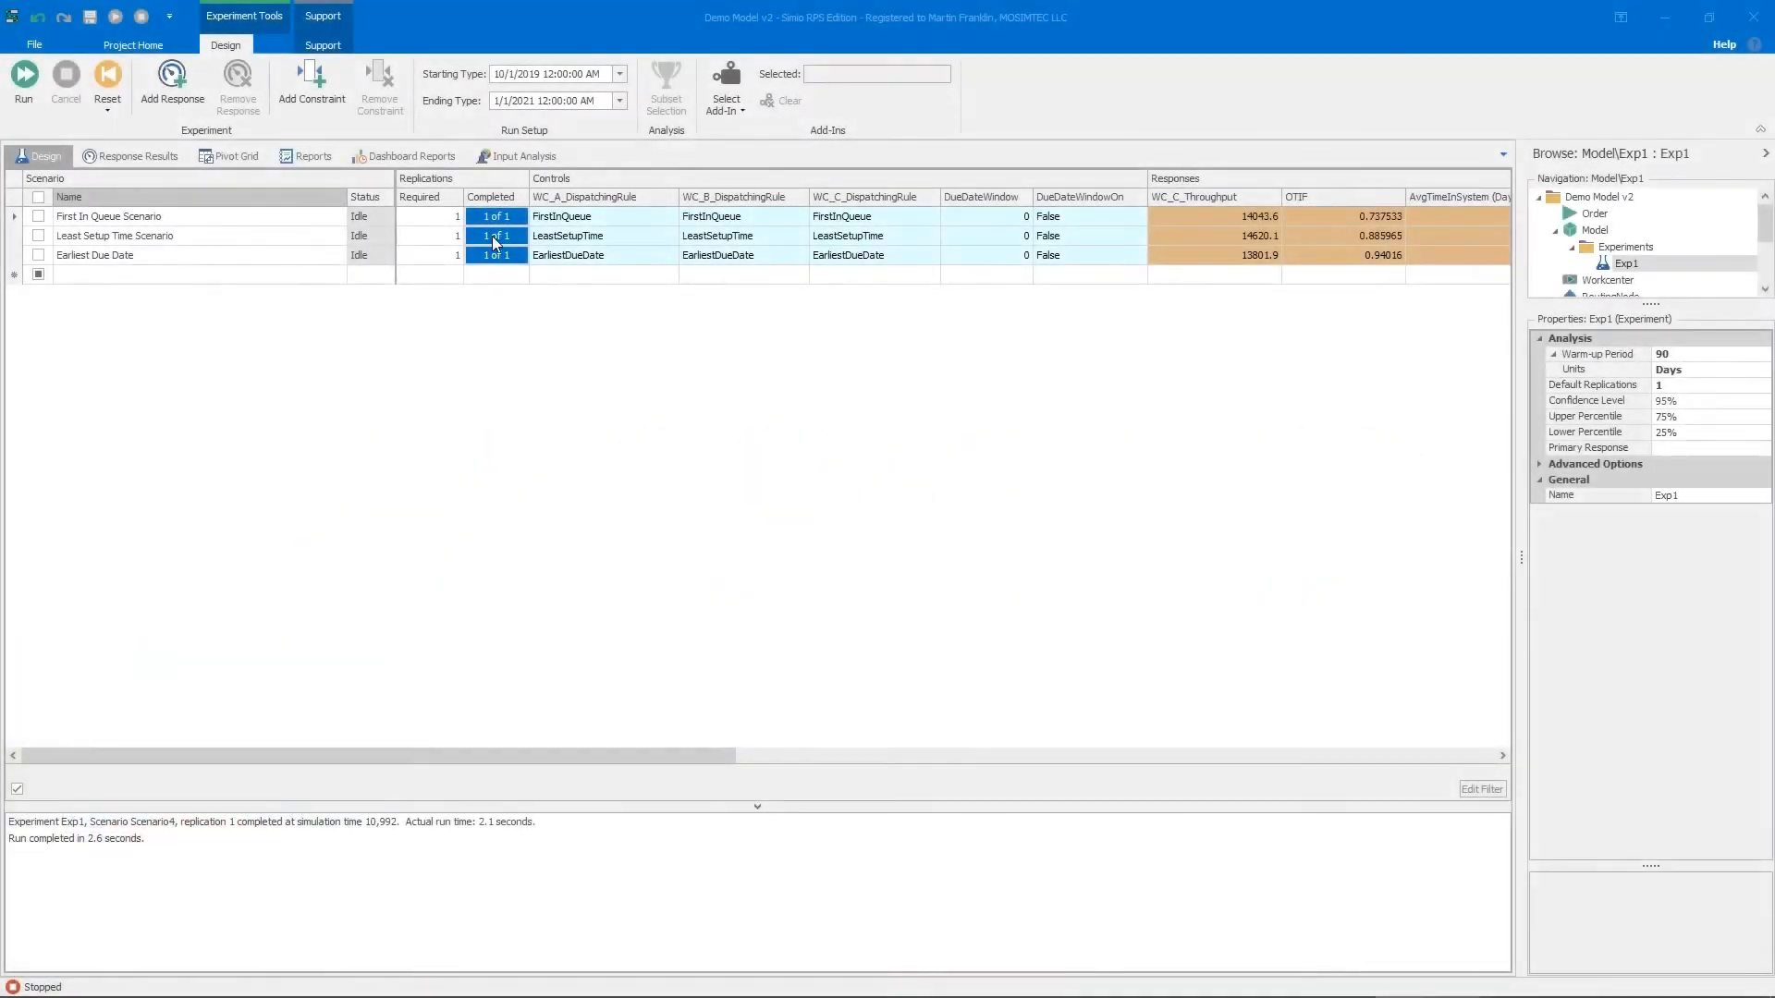
Add a fourth scenario named "LST with Due Date Window of 0" to experiment Exp1.
left_click(153, 275)
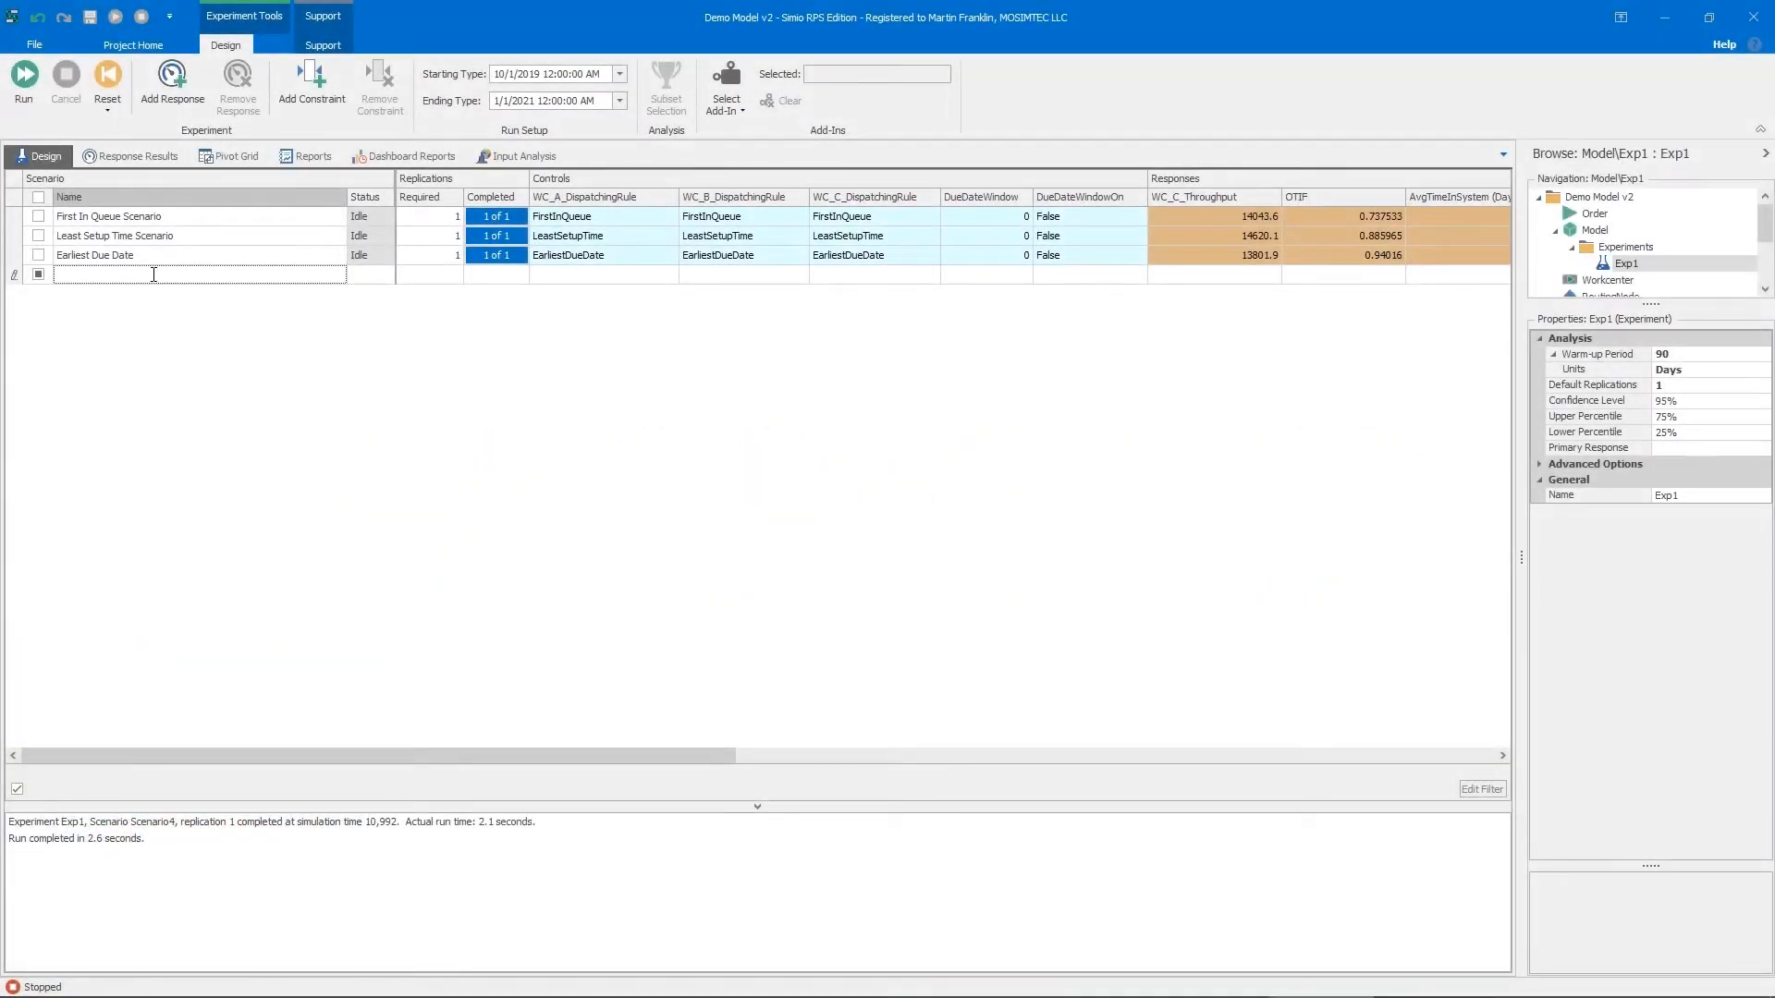
key("Return")
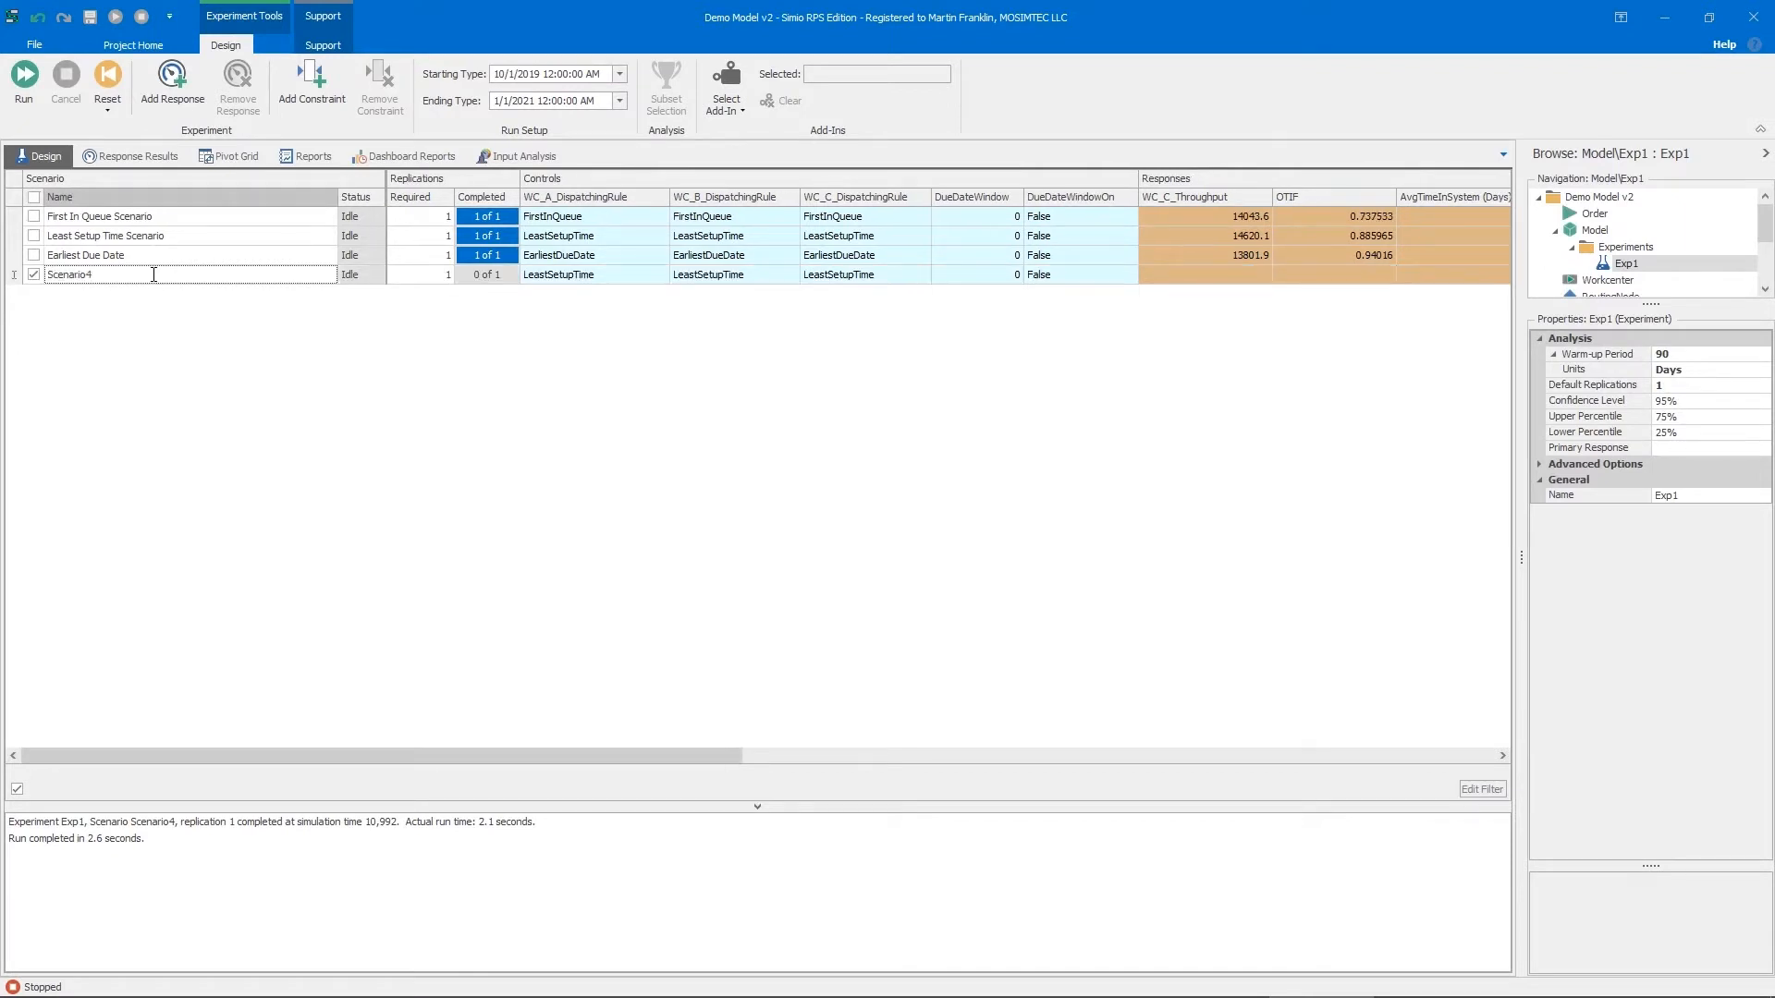
left_click(153, 275)
type("LST with Due Date Window of 0")
key("Return")
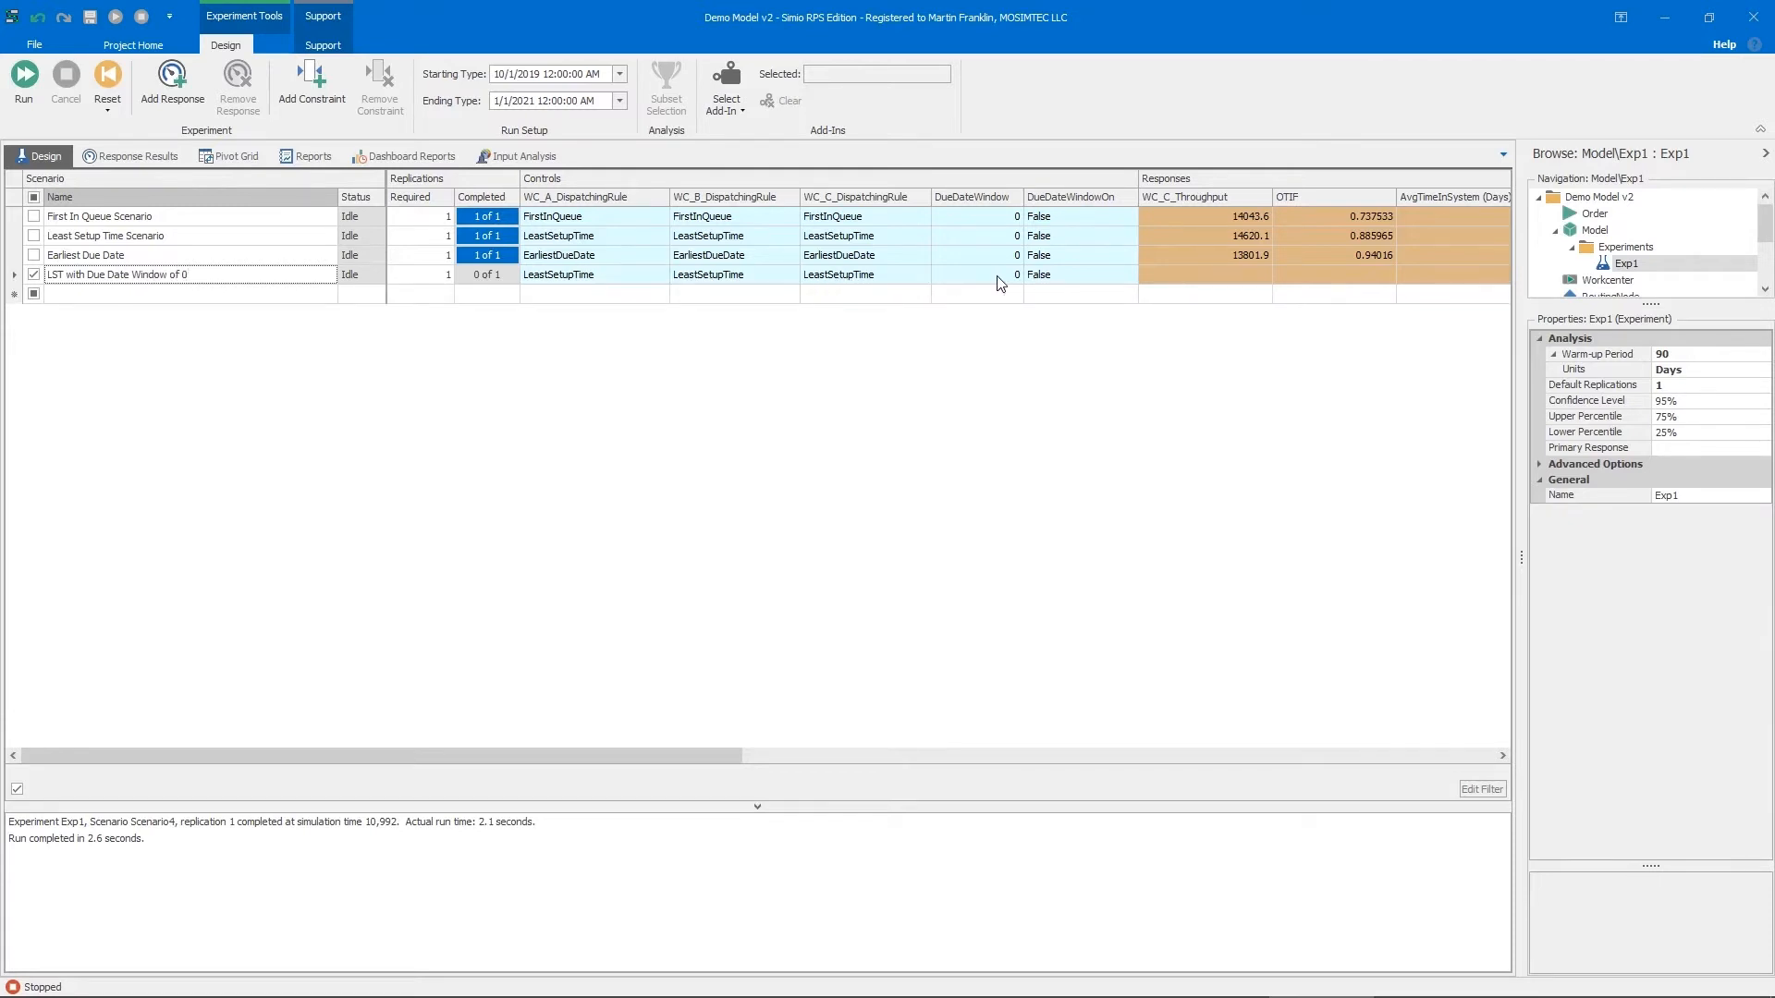
Set DueDateWindowOn to True for the "LST with Due Date Window of 0" scenario and run the experiment.
left_click(1064, 274)
left_click(1066, 311)
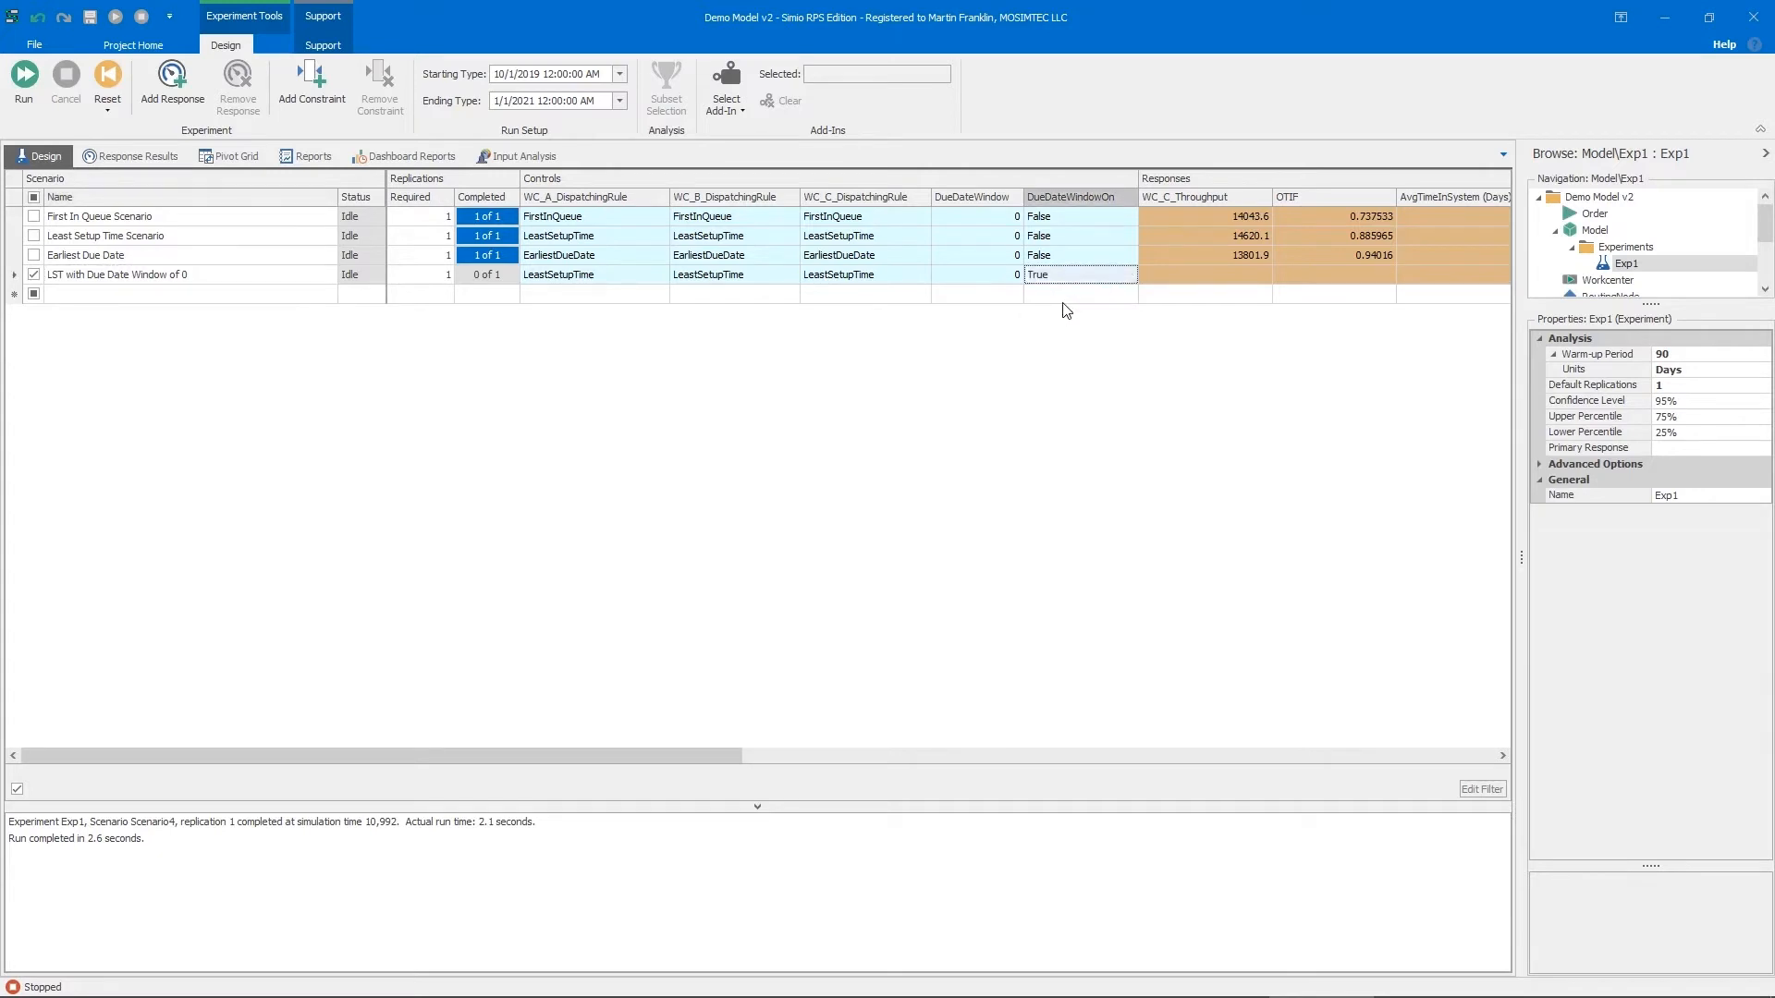
left_click(25, 76)
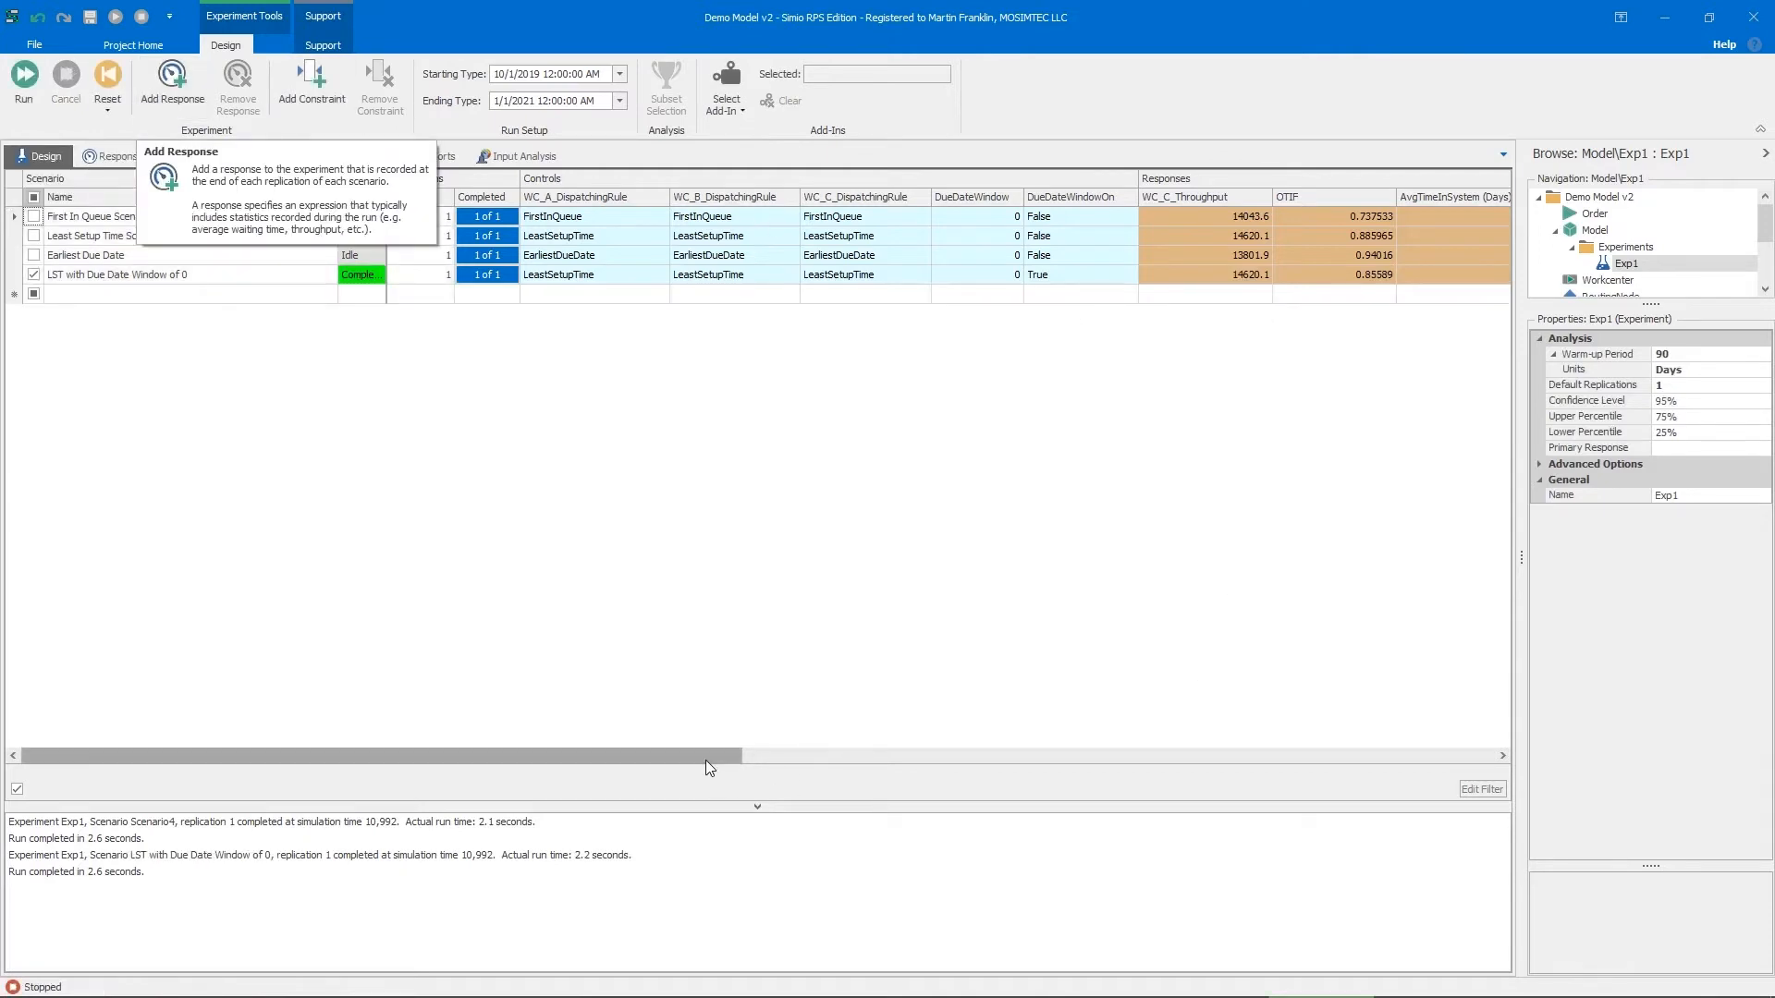
left_click_drag(712, 755, 773, 755)
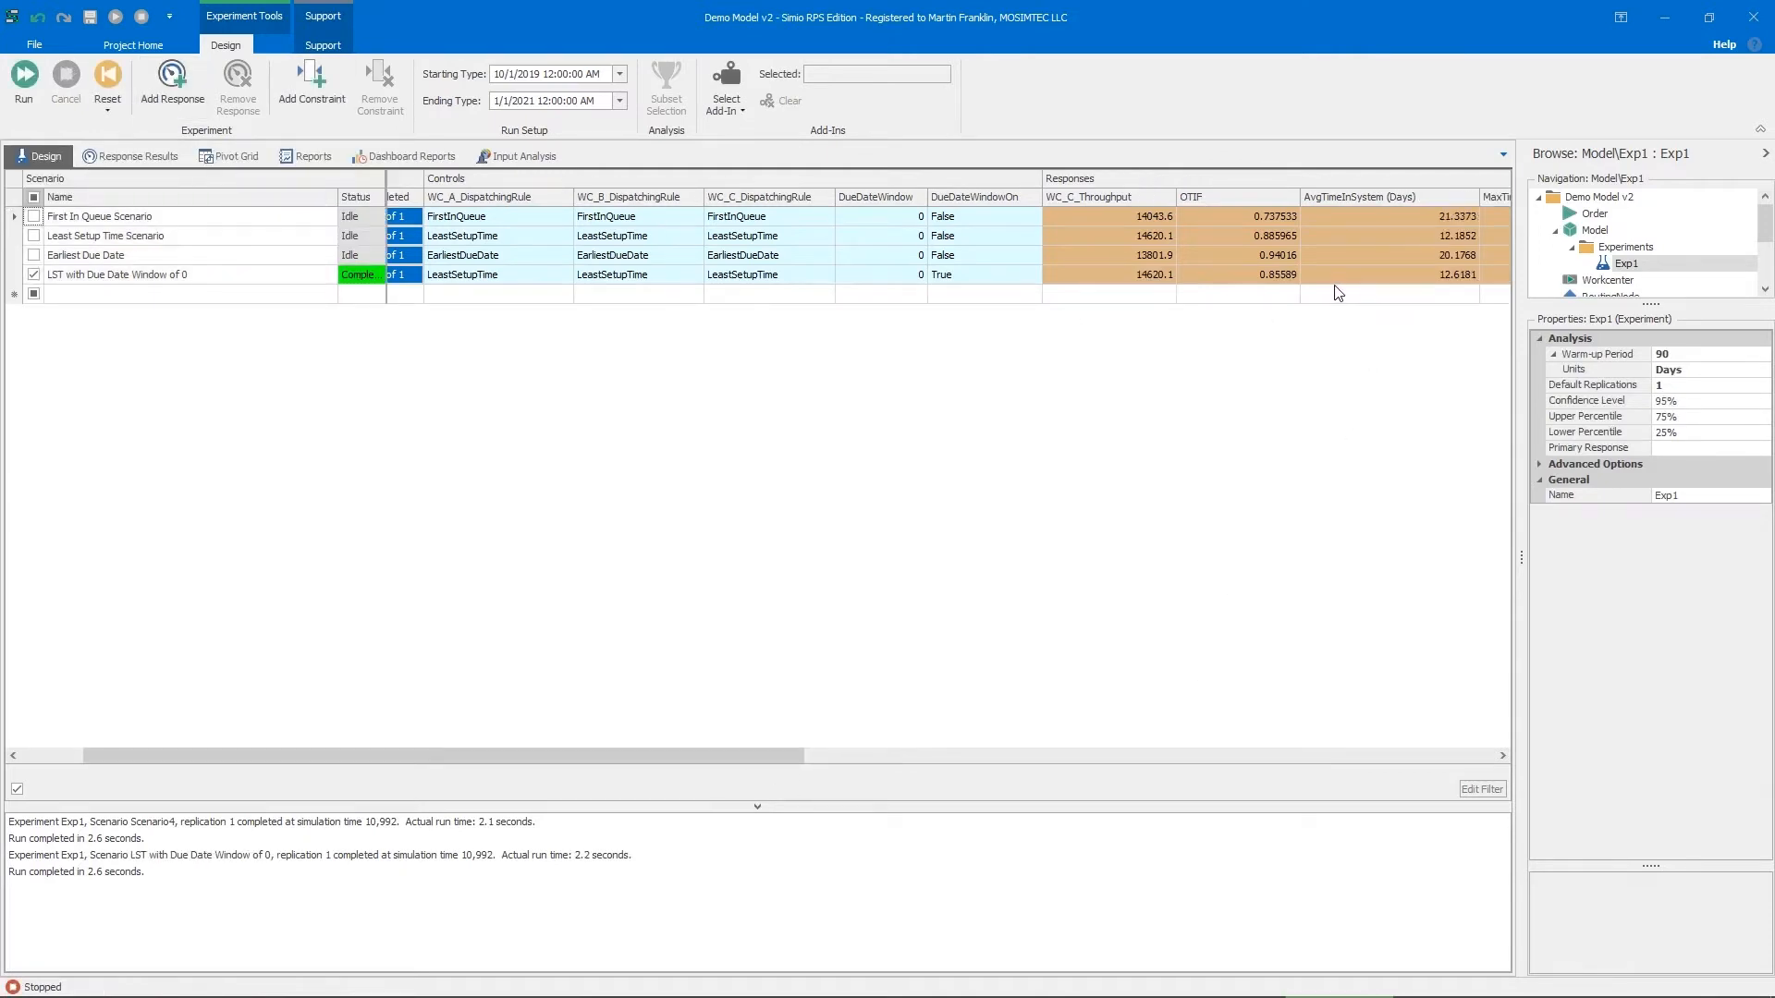
Add a fifth scenario named "LST with Due Date Window of 5", reusing the fourth scenario's name as the base.
left_click(141, 296)
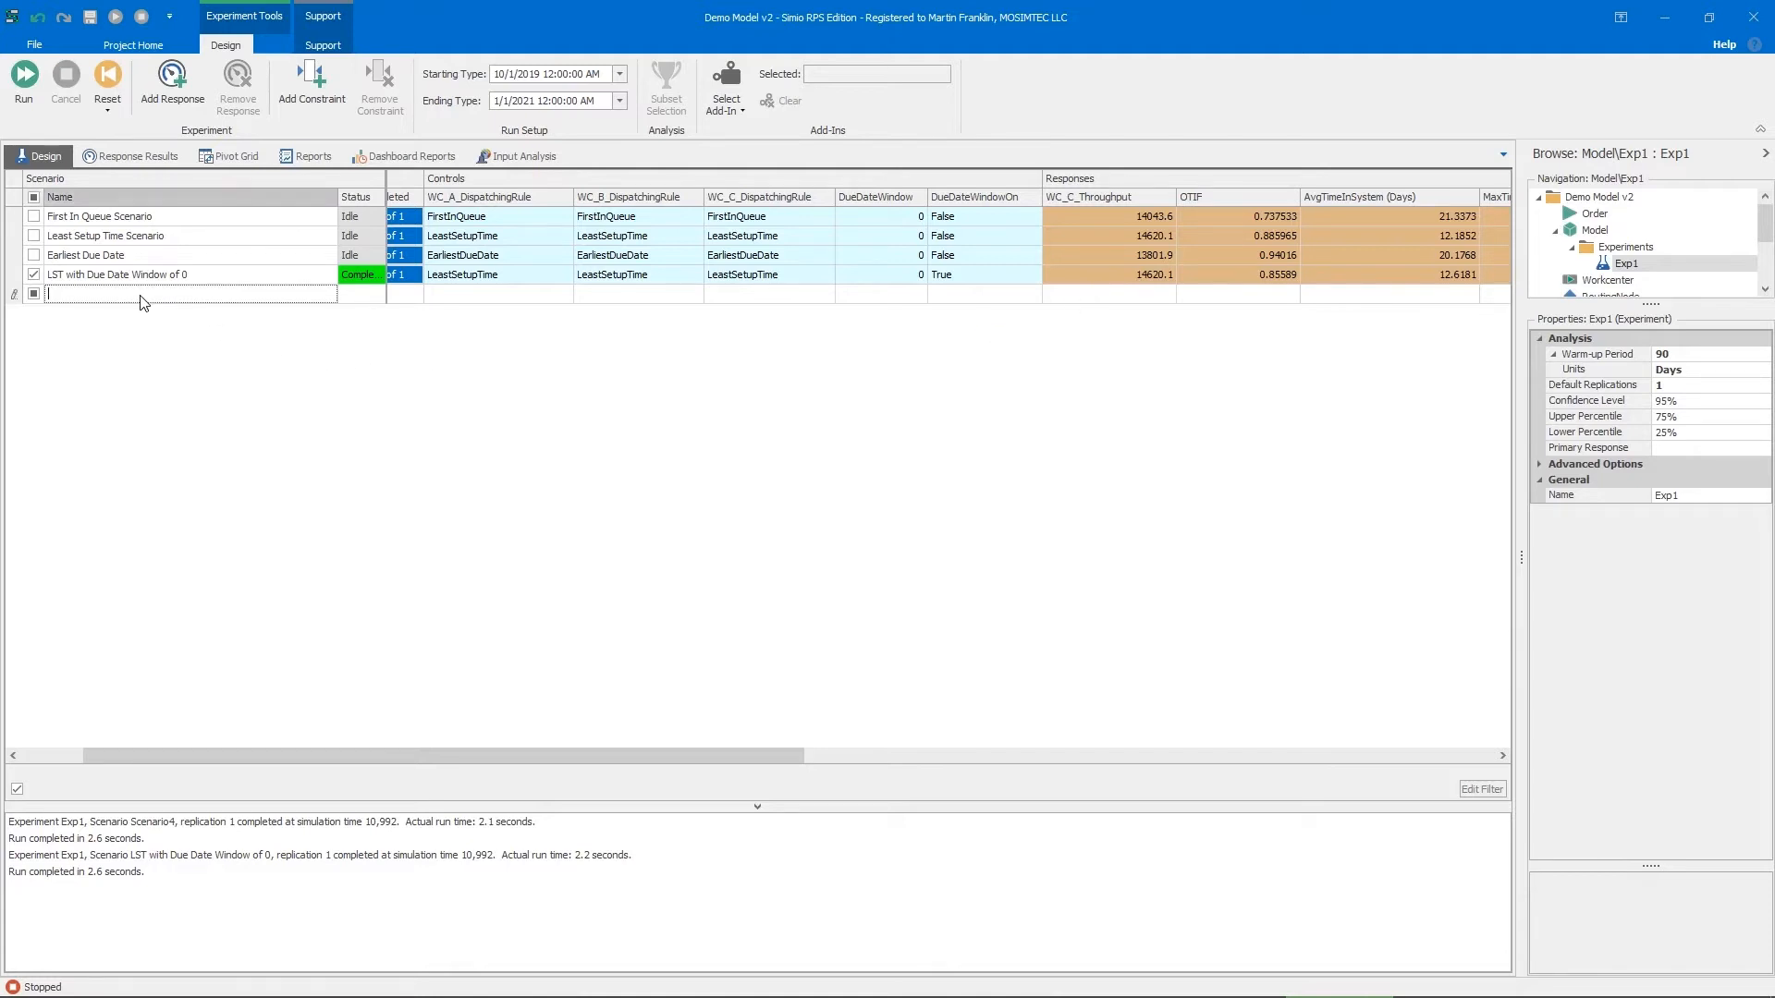
left_click(171, 279)
left_click(181, 276)
key("ctrl+c")
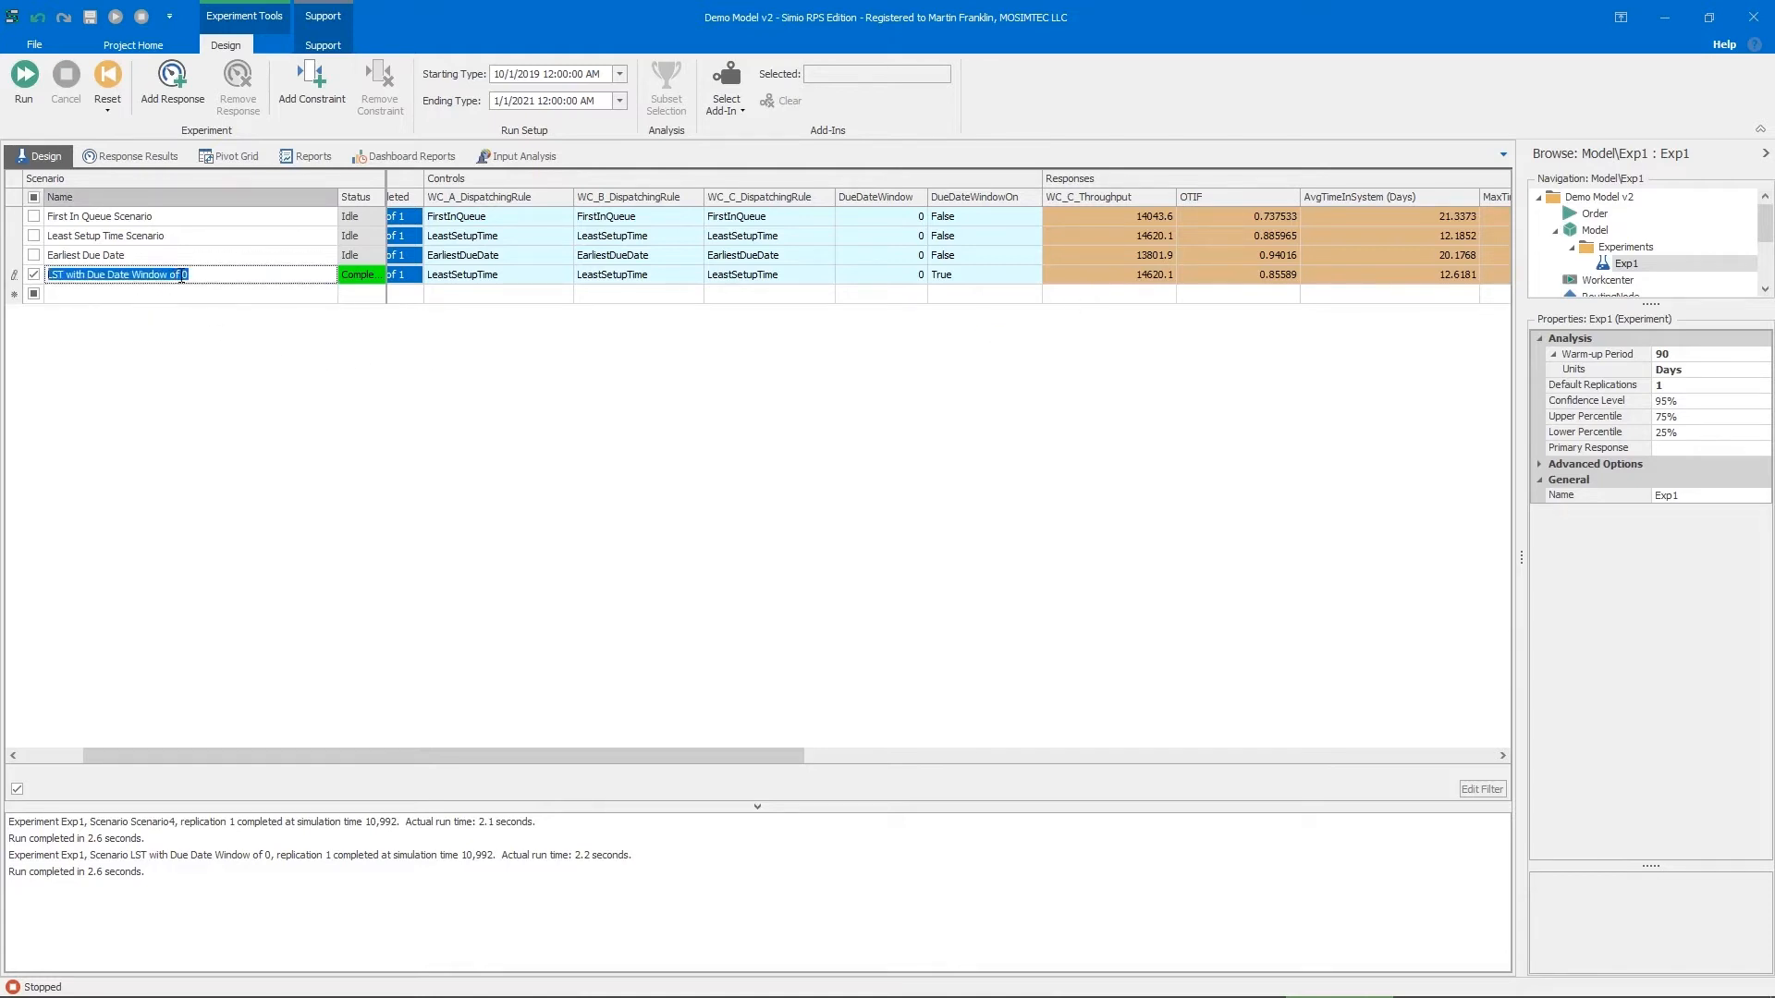
left_click(191, 292)
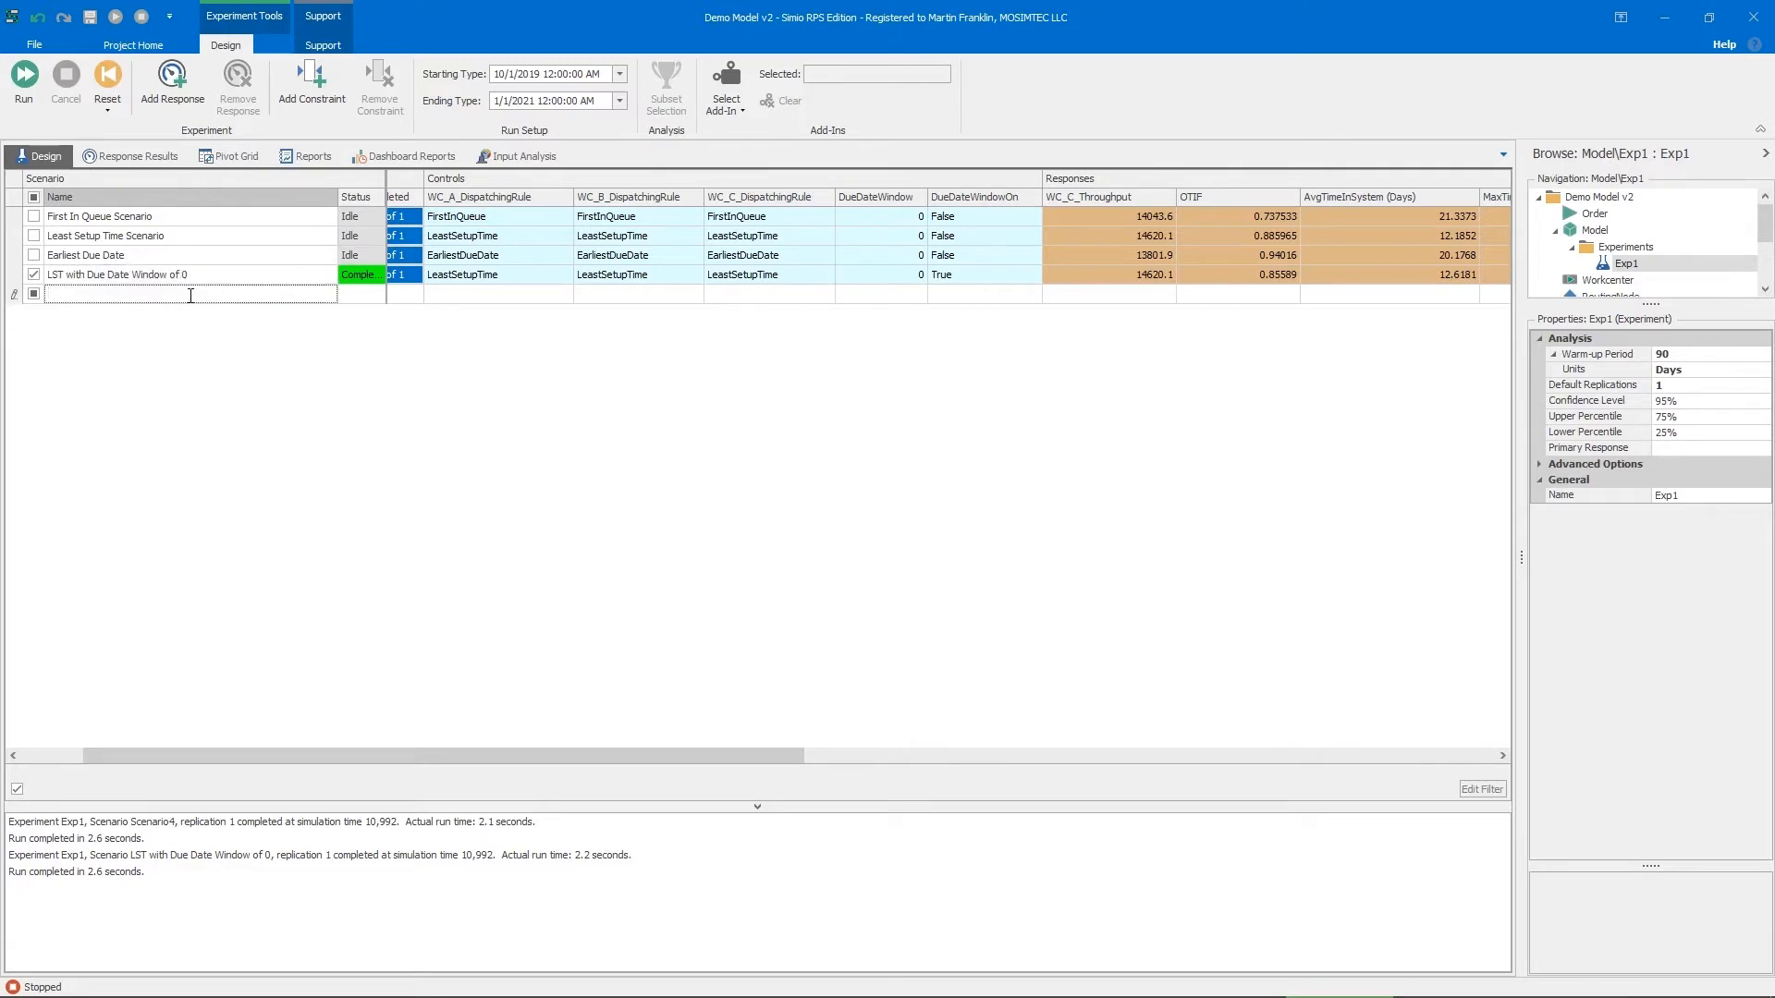
key("Return")
left_click(189, 295)
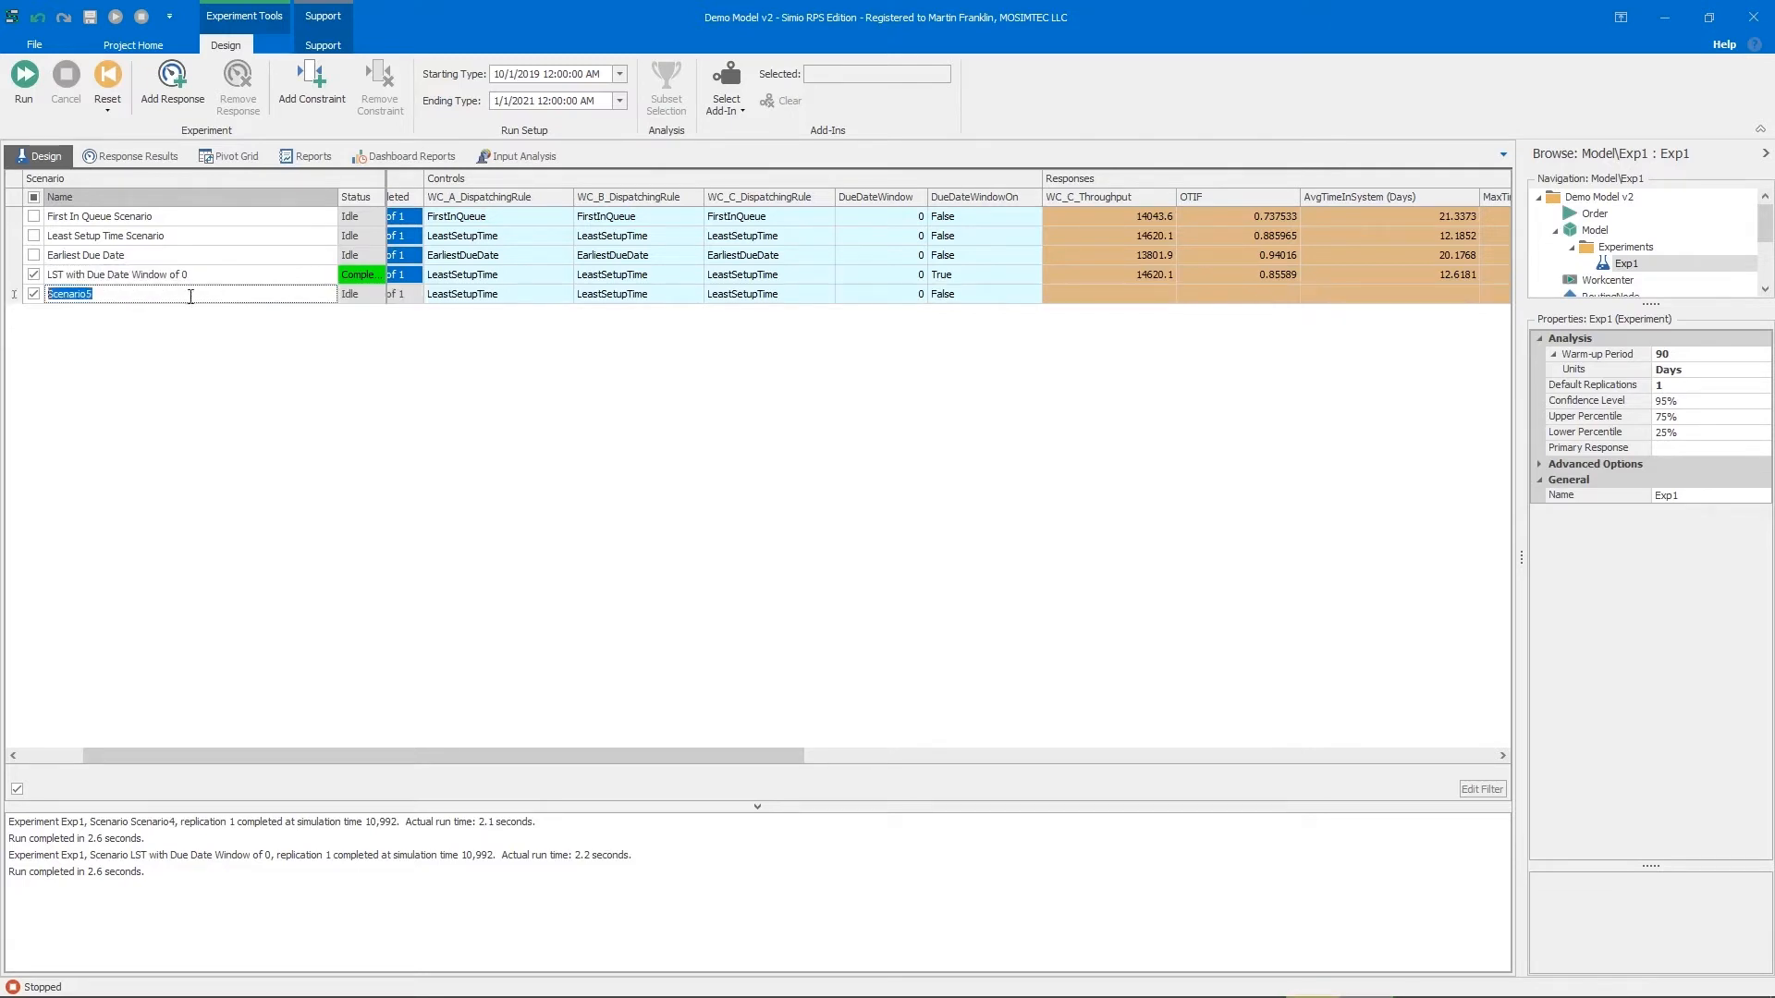
key("ctrl+v")
type("5")
key("Return")
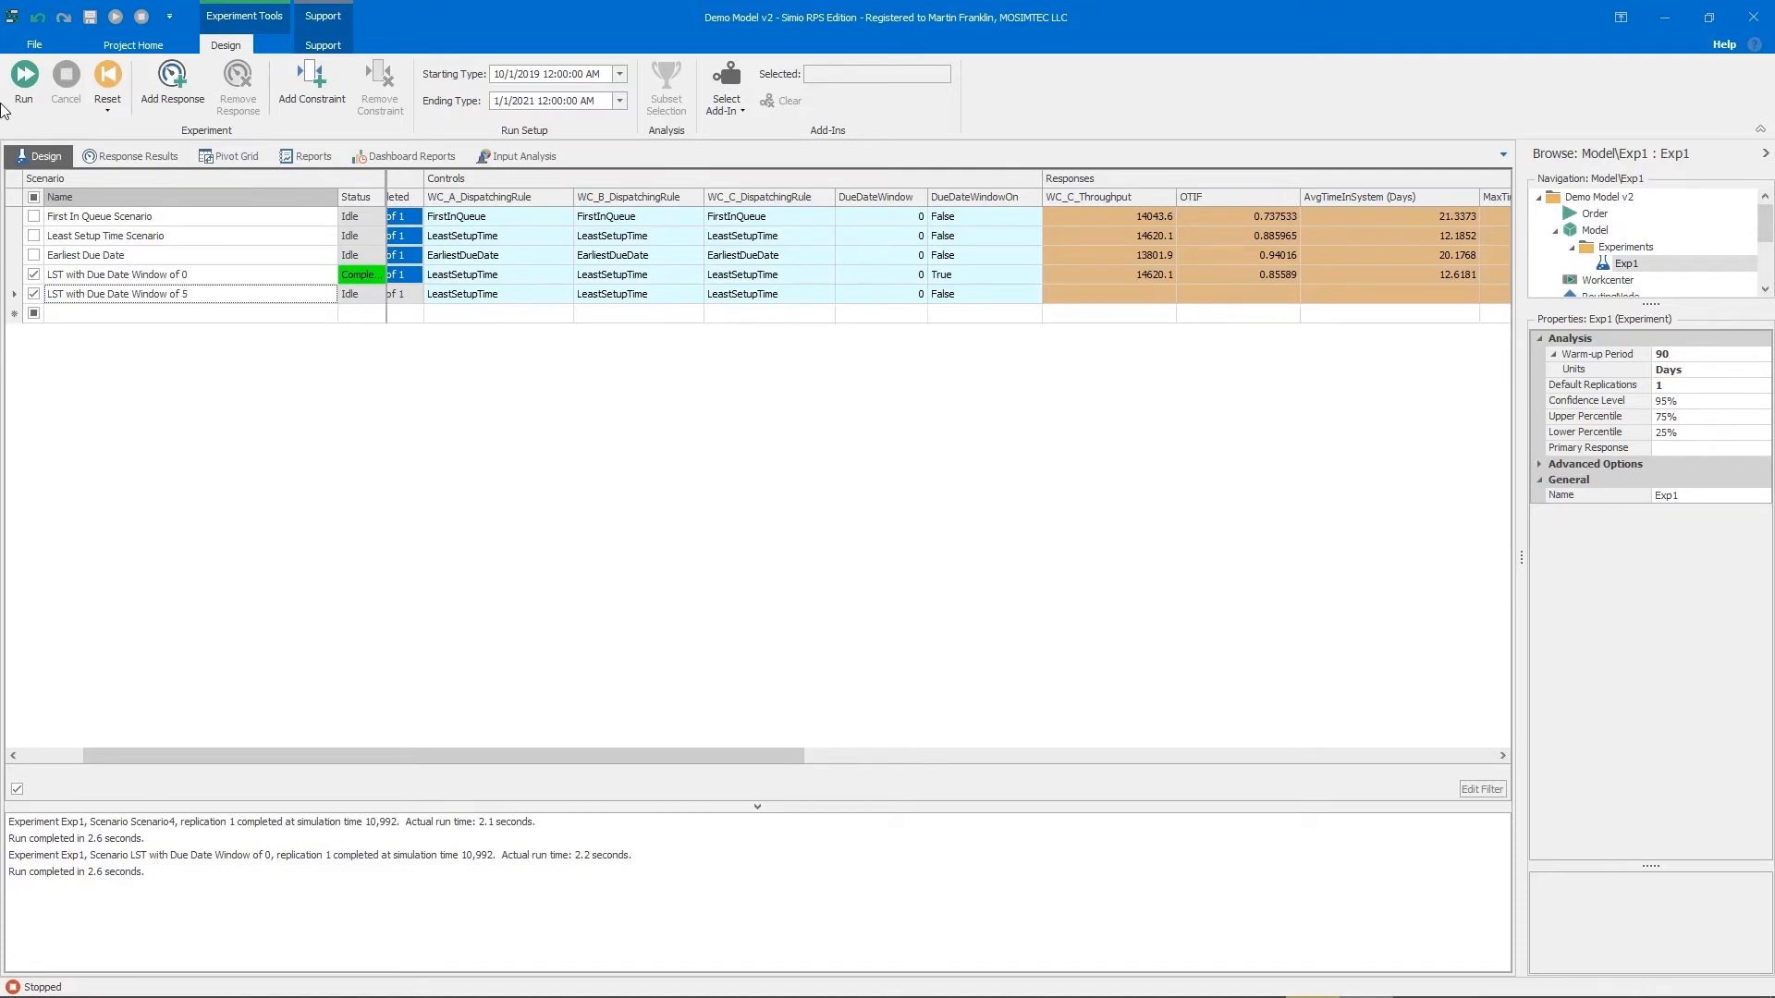
Set DueDateWindow to 5 and DueDateWindowOn to True for the fifth scenario, and run the experiment.
left_click(903, 294)
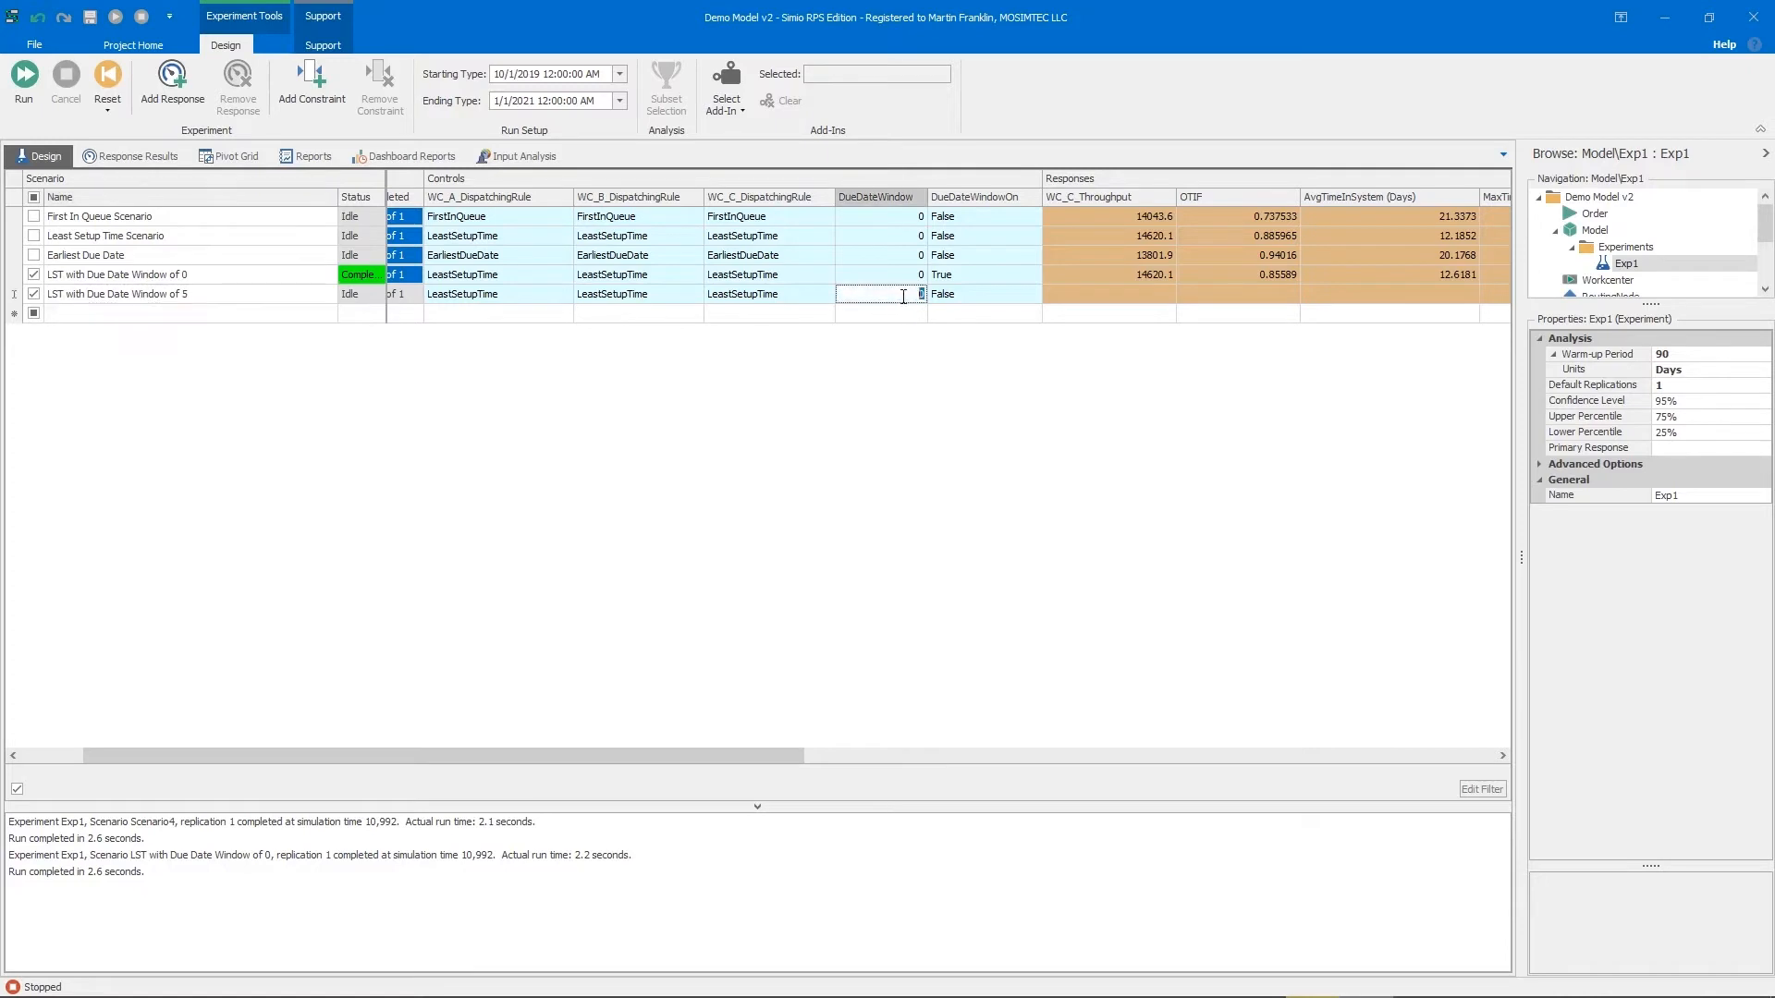
left_click(997, 294)
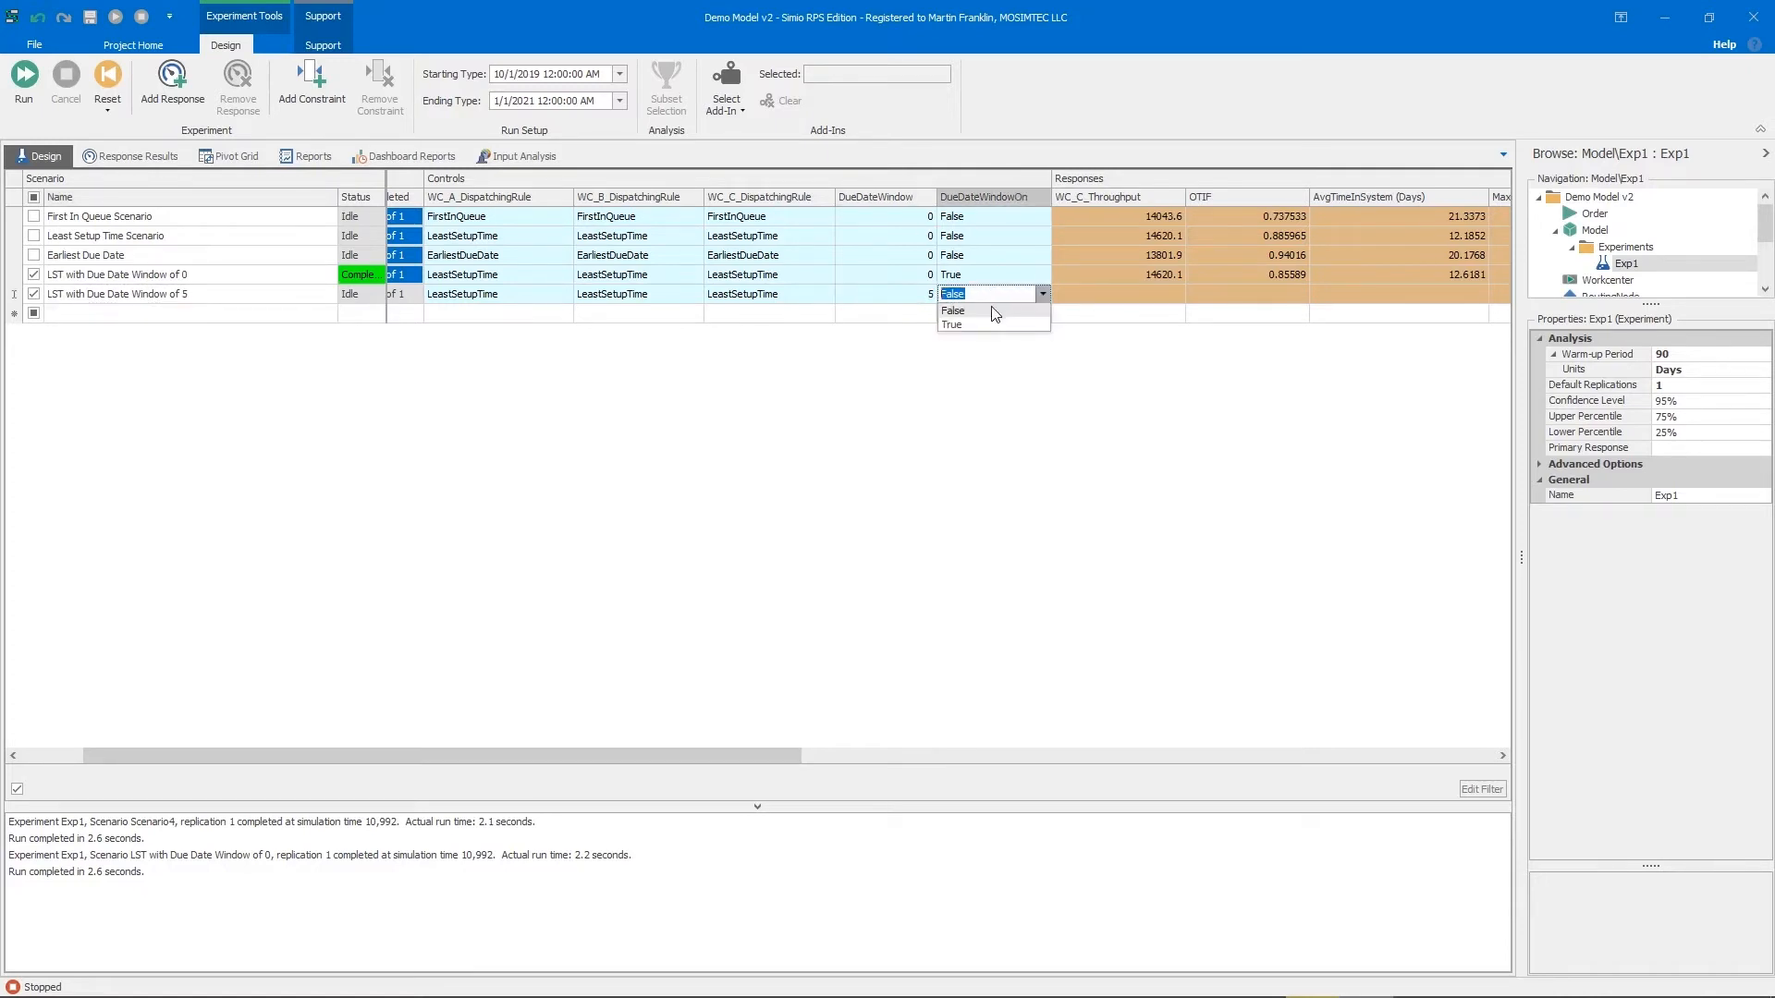
left_click(990, 329)
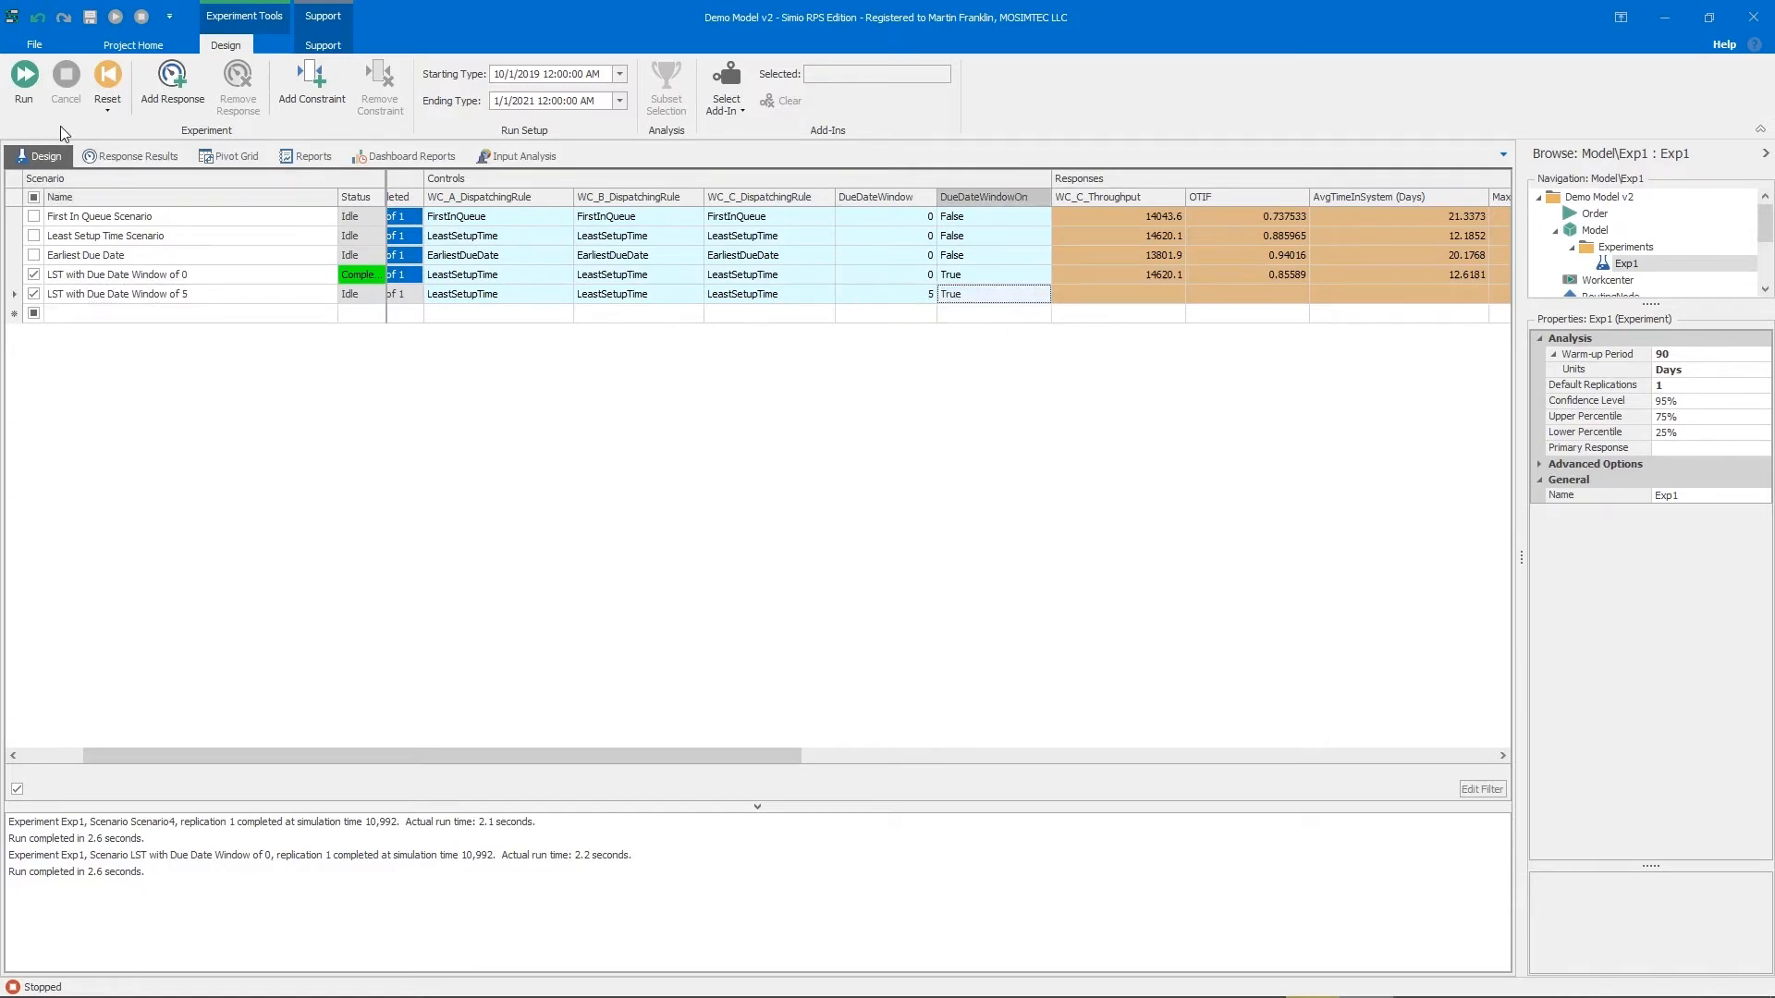
left_click(37, 96)
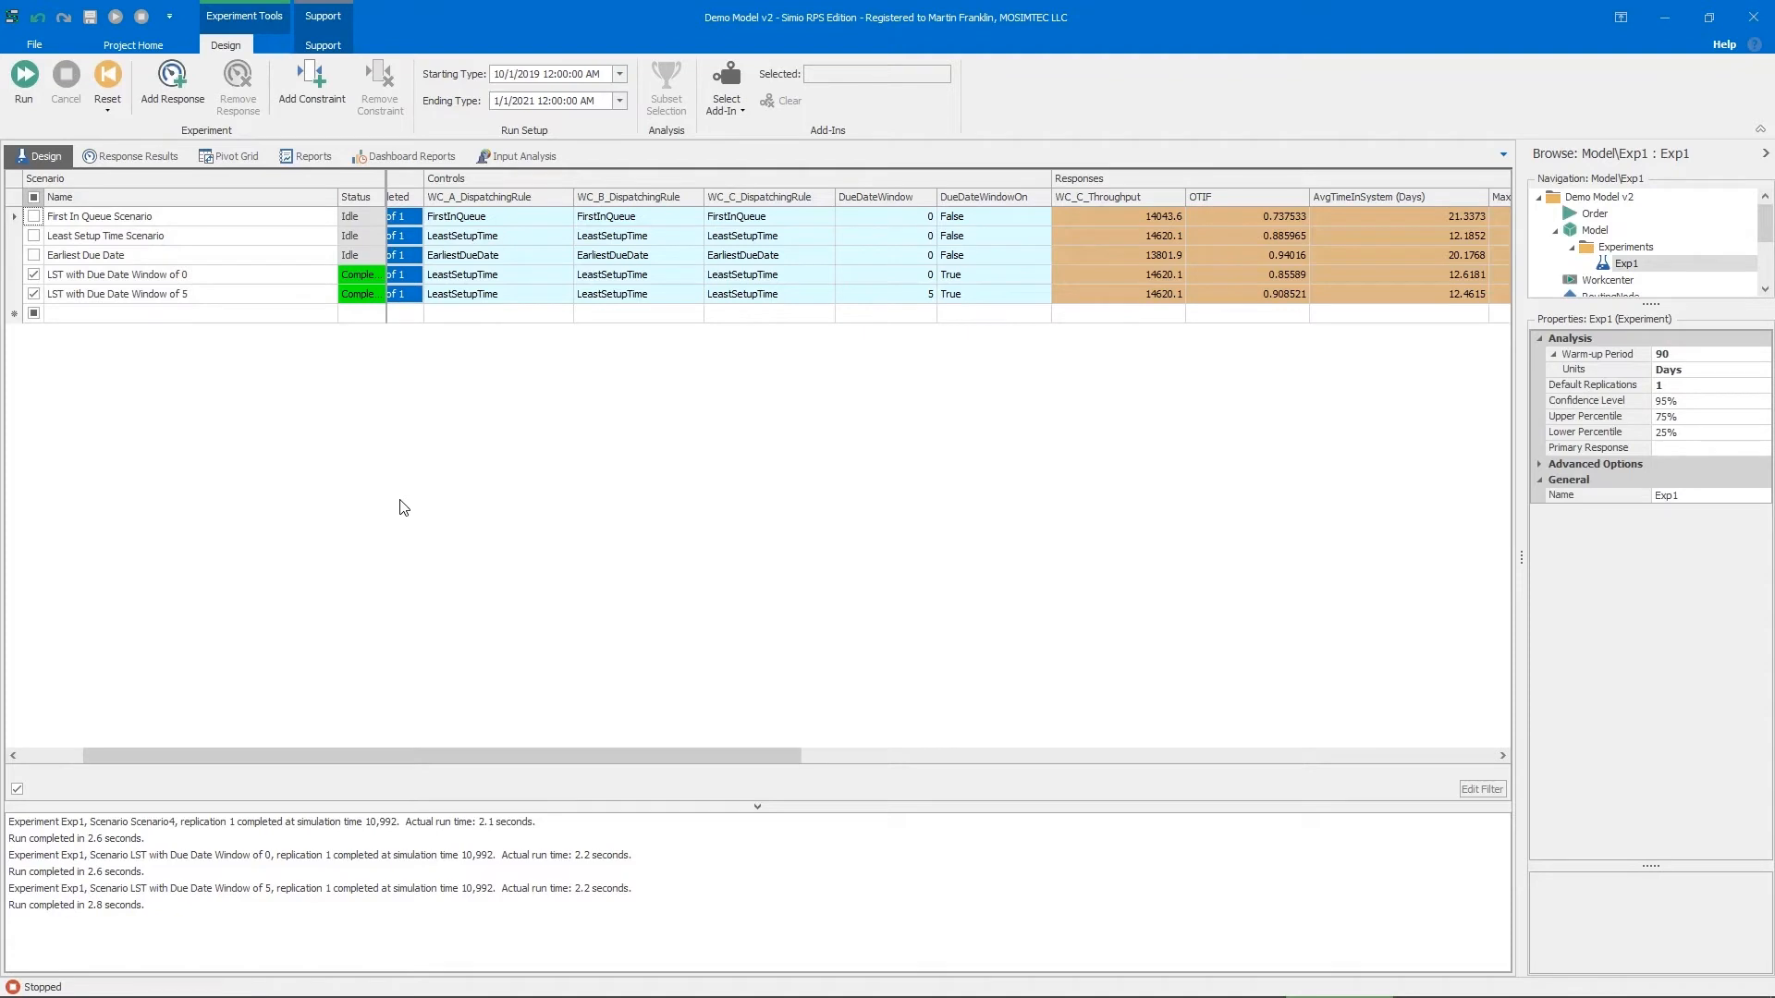
Add a sixth scenario named "LST with Due Date Window of 10", reusing the fifth scenario's name as the base.
left_click(210, 316)
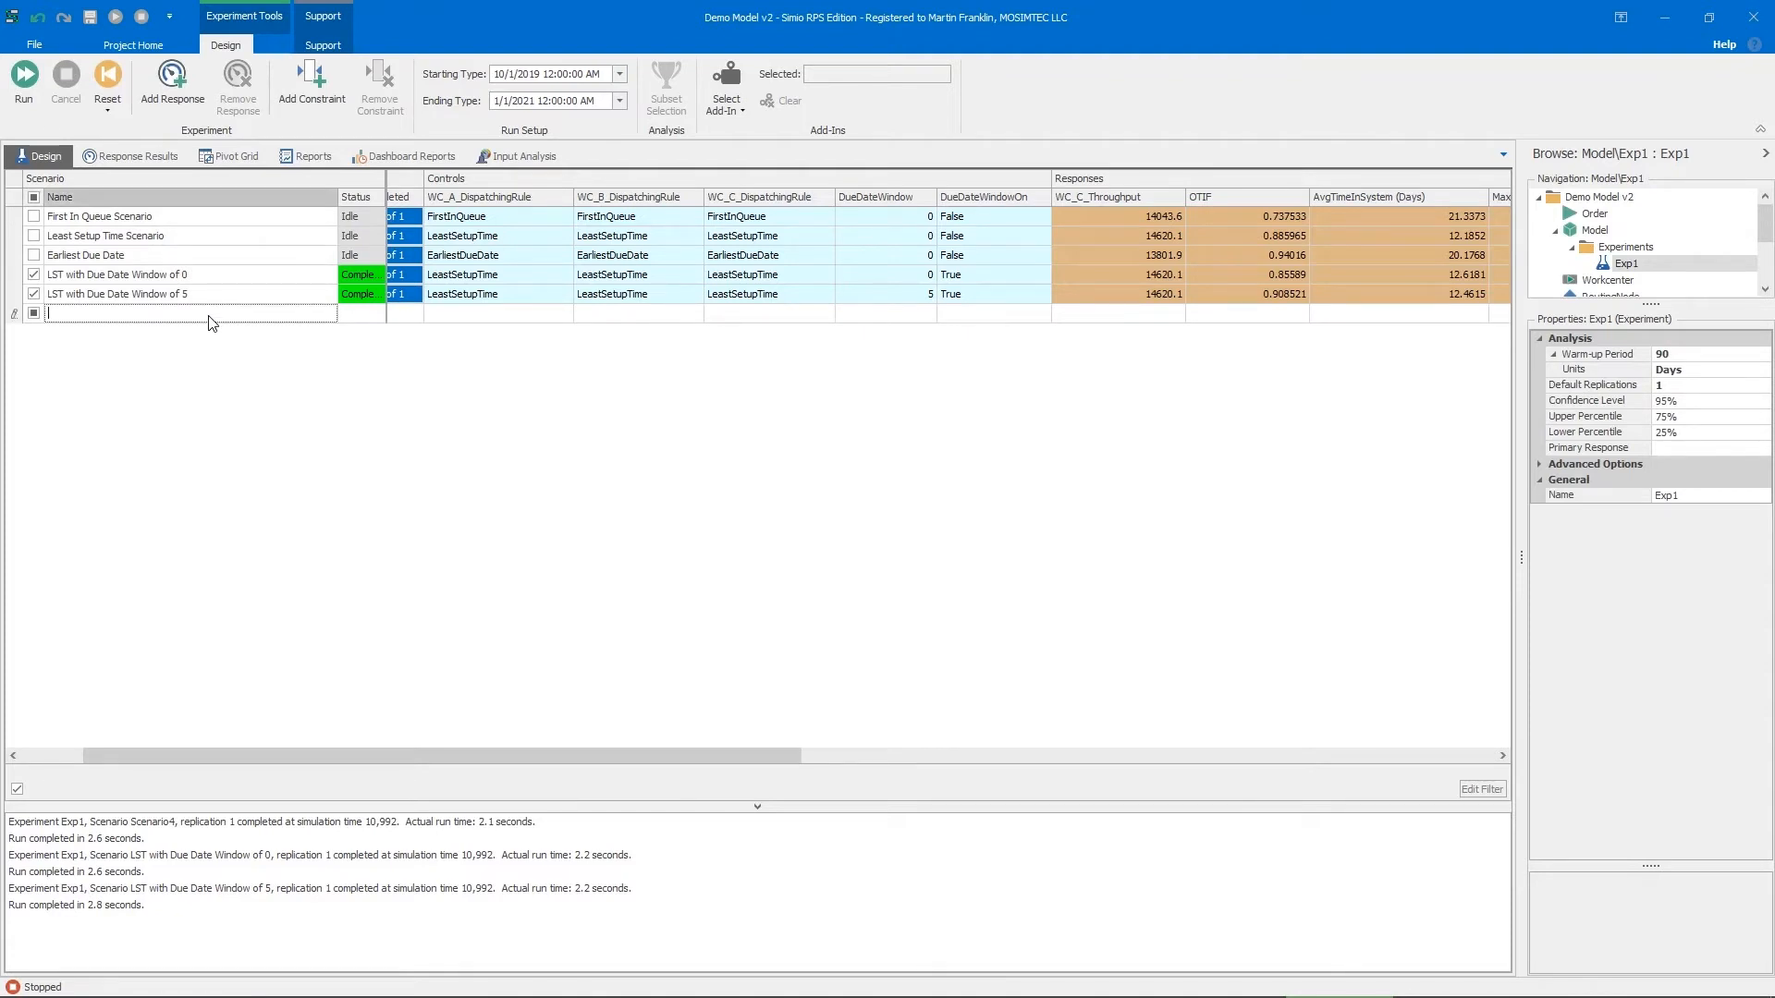
key("Return")
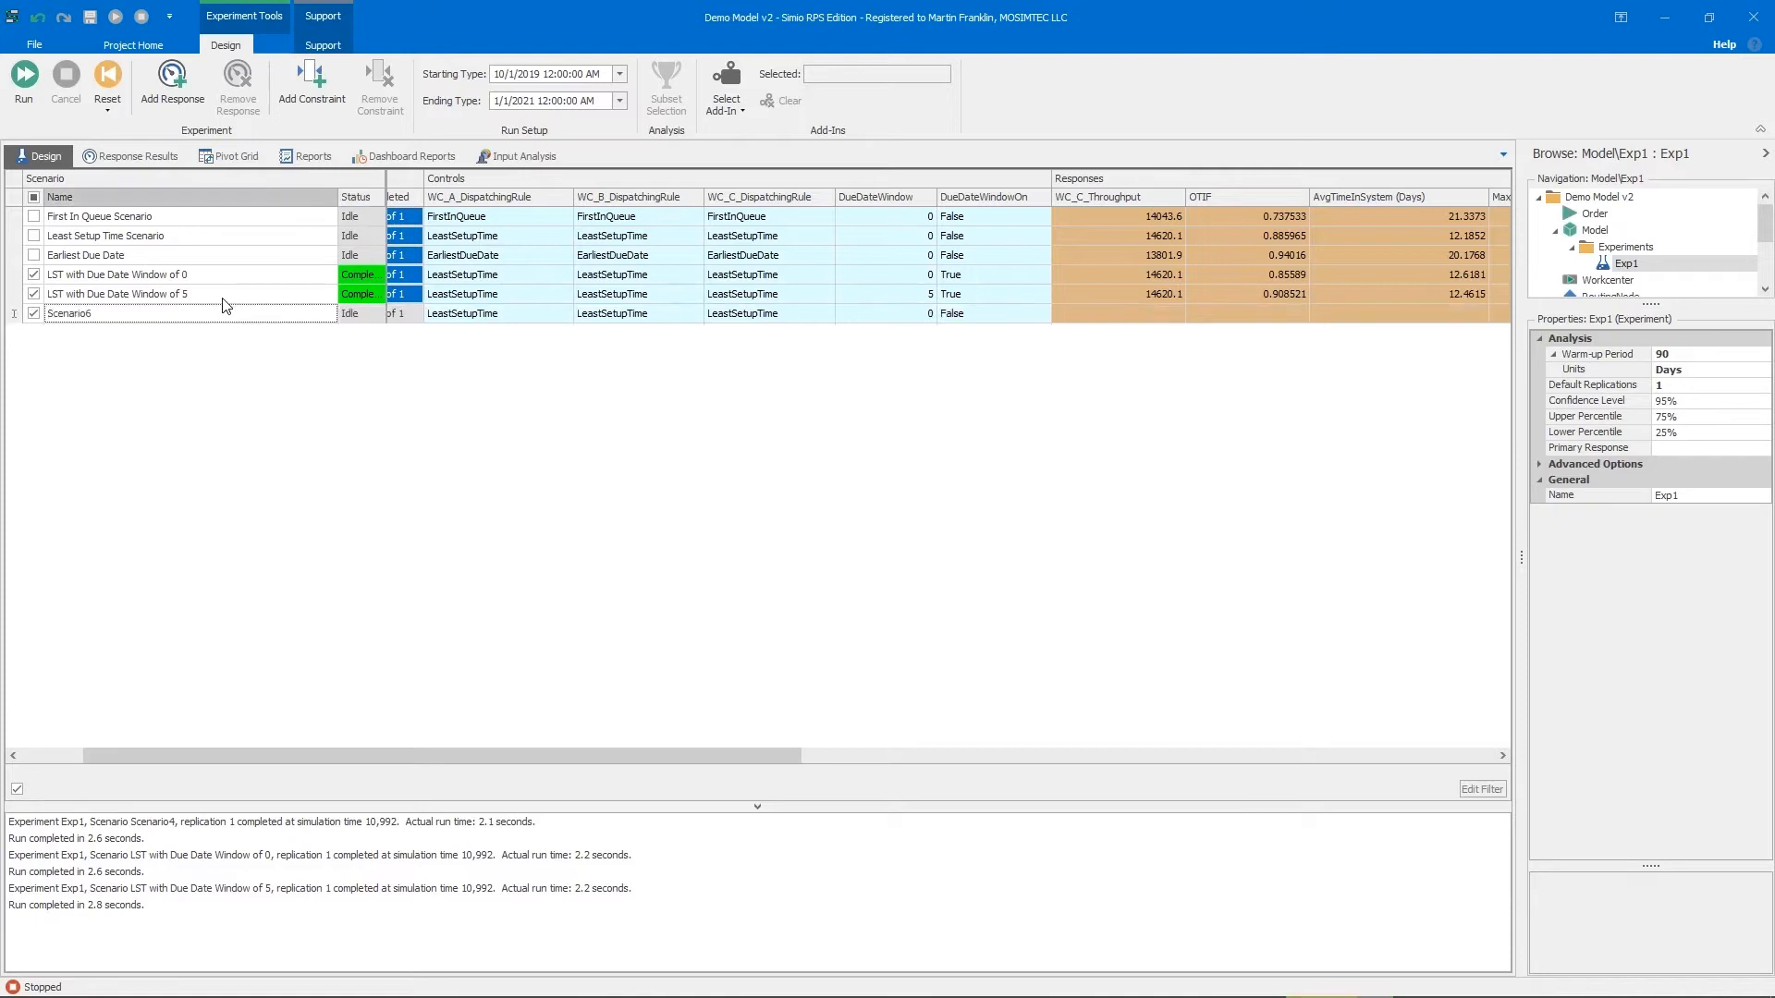
left_click(223, 297)
key("ctrl+c")
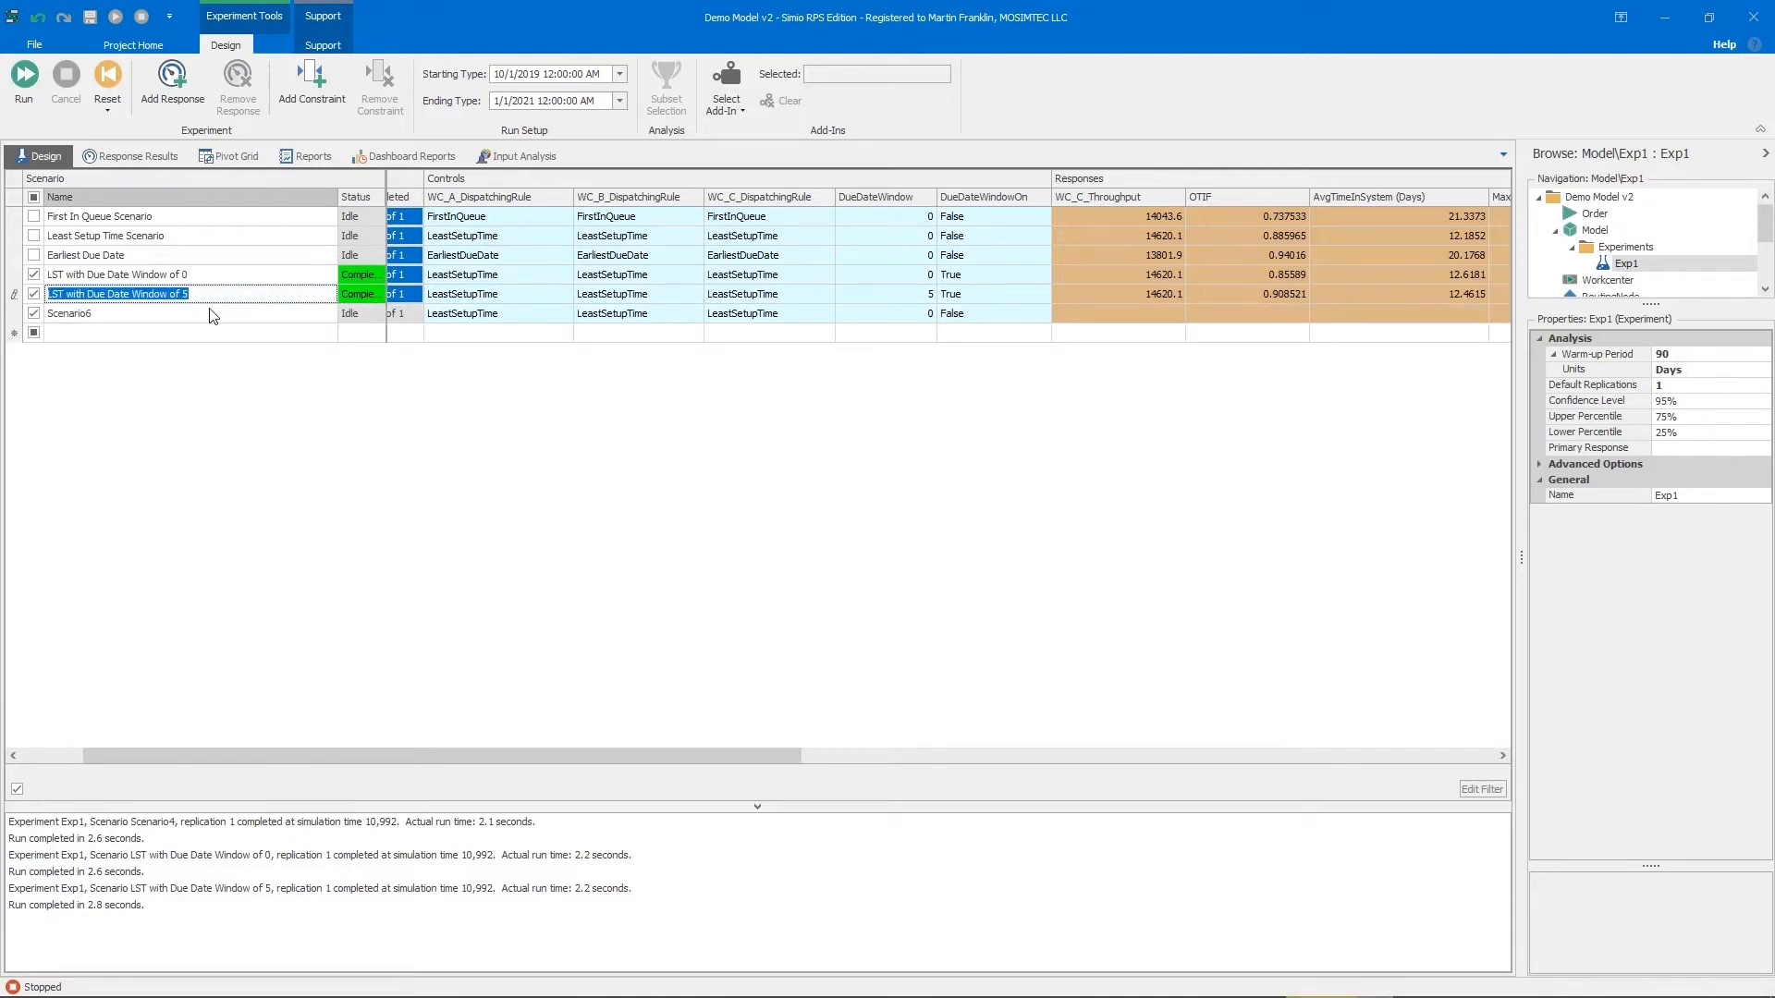
left_click(209, 313)
key("ctrl+v")
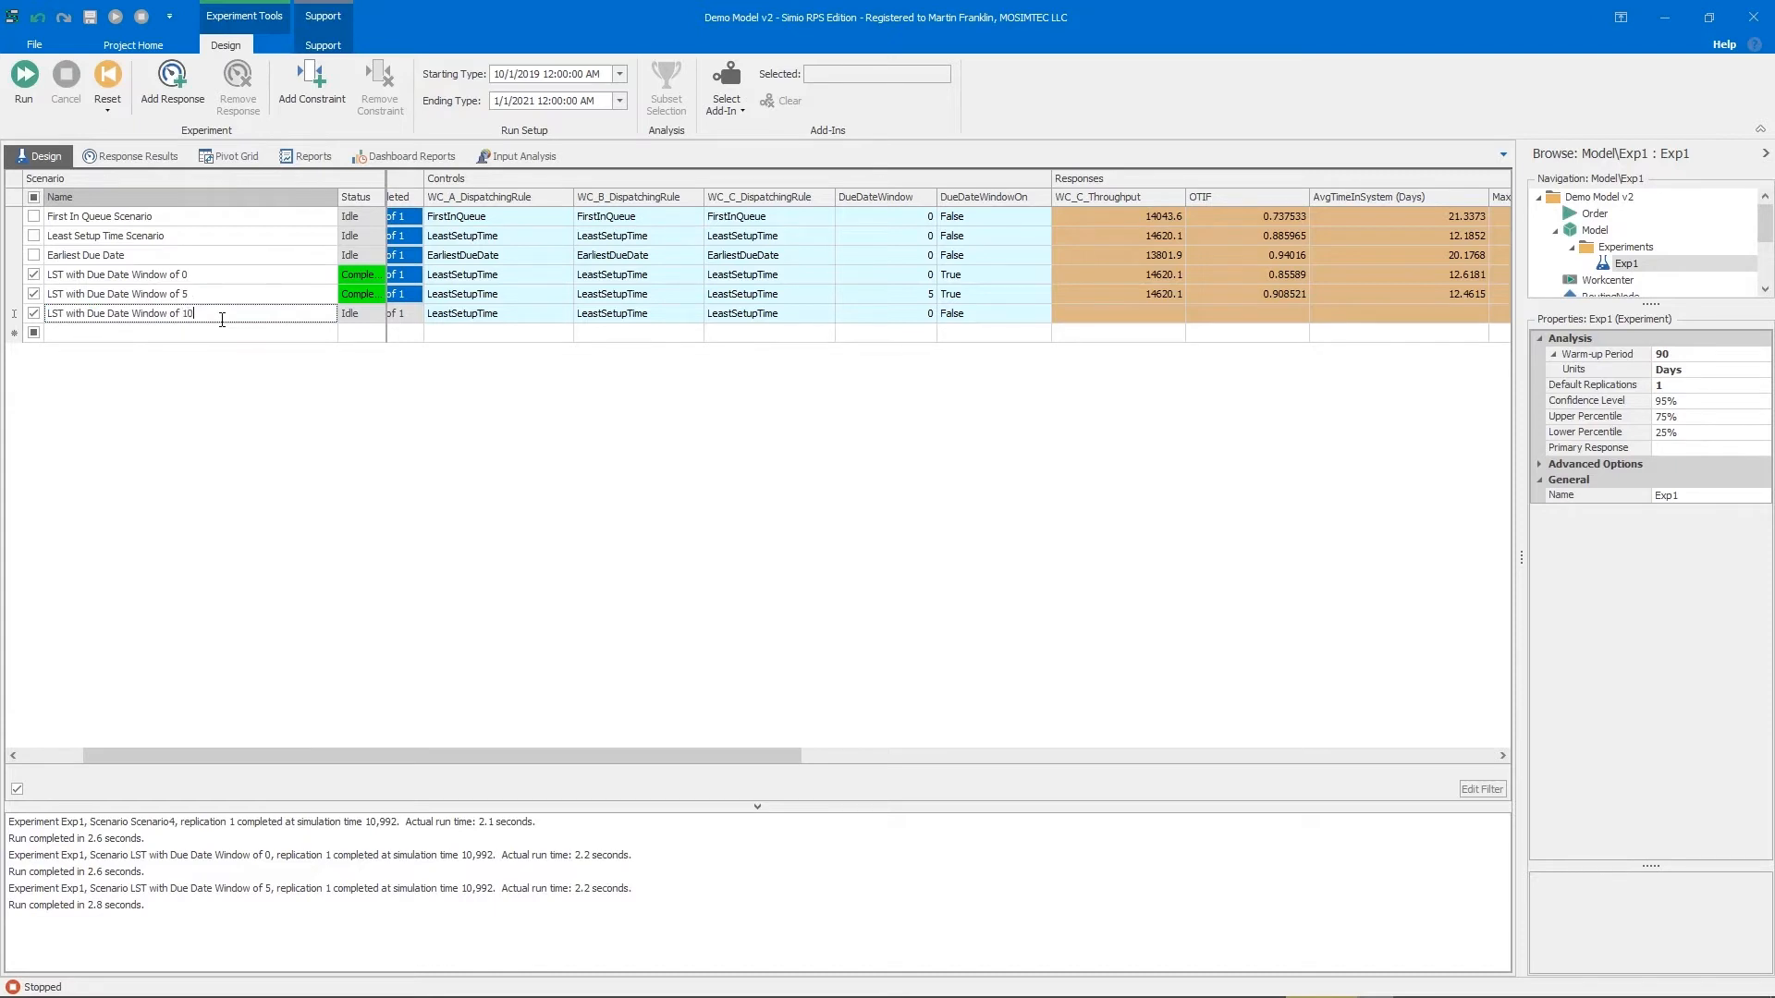
type("10")
left_click(251, 396)
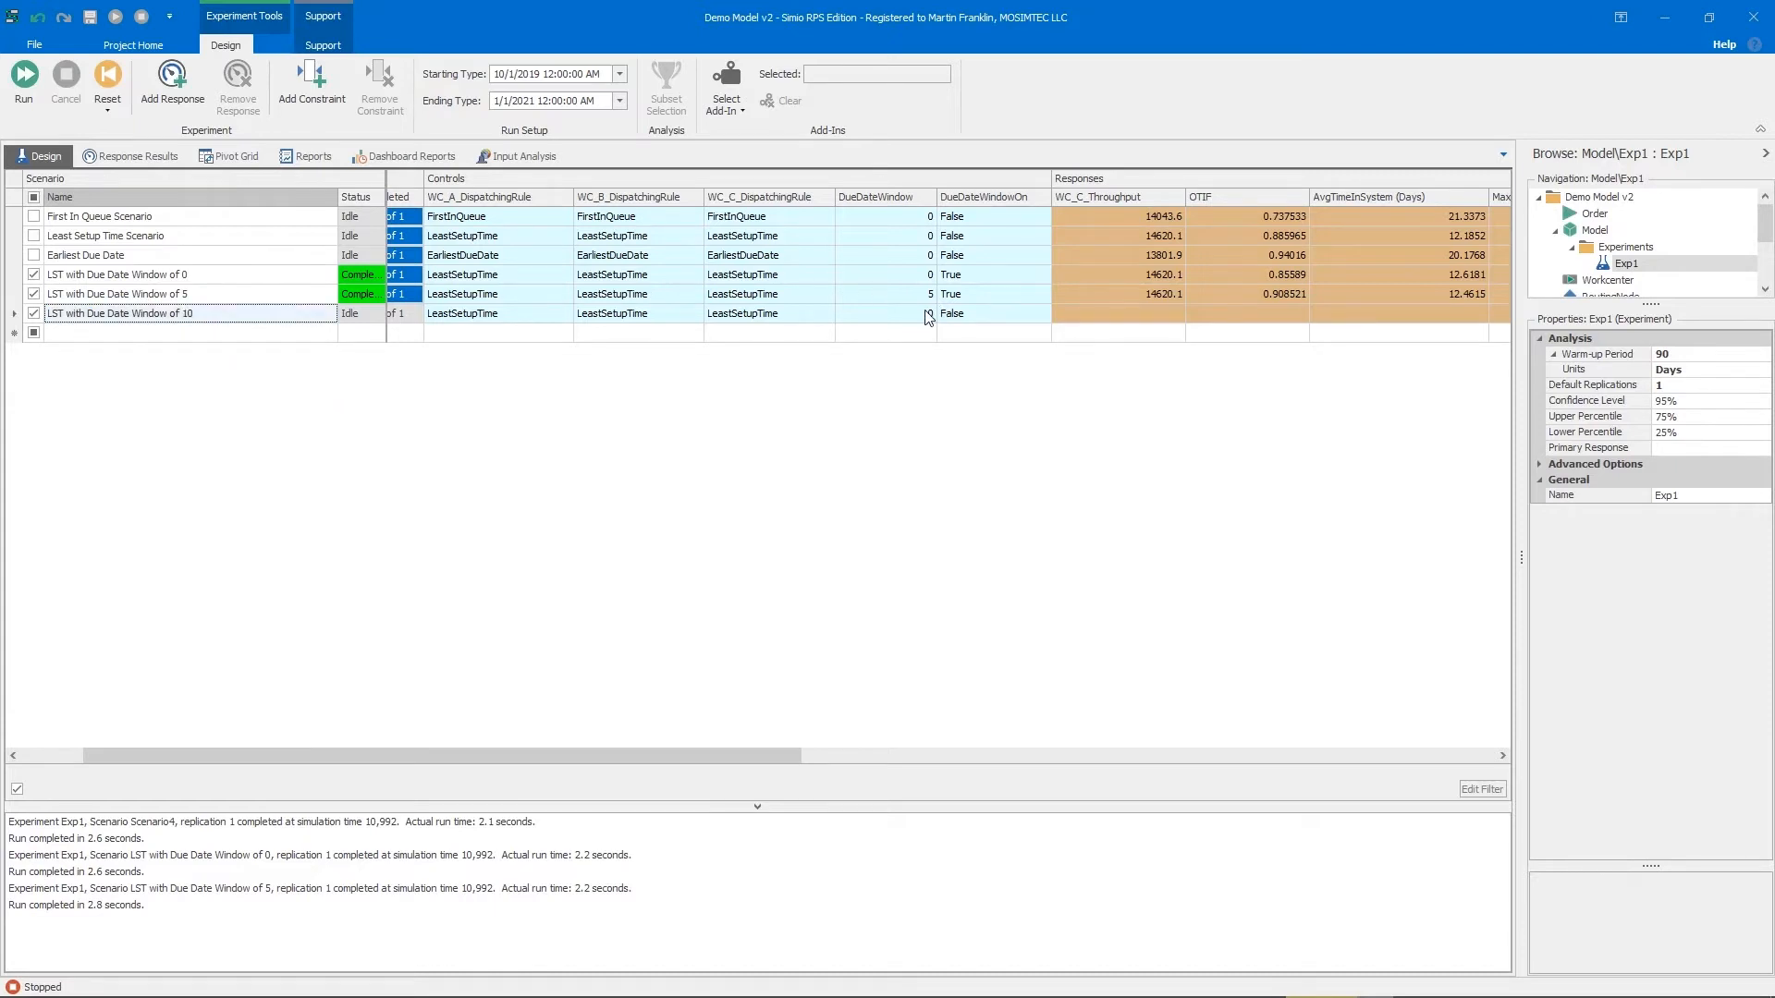
Set DueDateWindow to 10 and DueDateWindowOn to True for the sixth scenario, and run the experiment.
left_click(928, 315)
type("10")
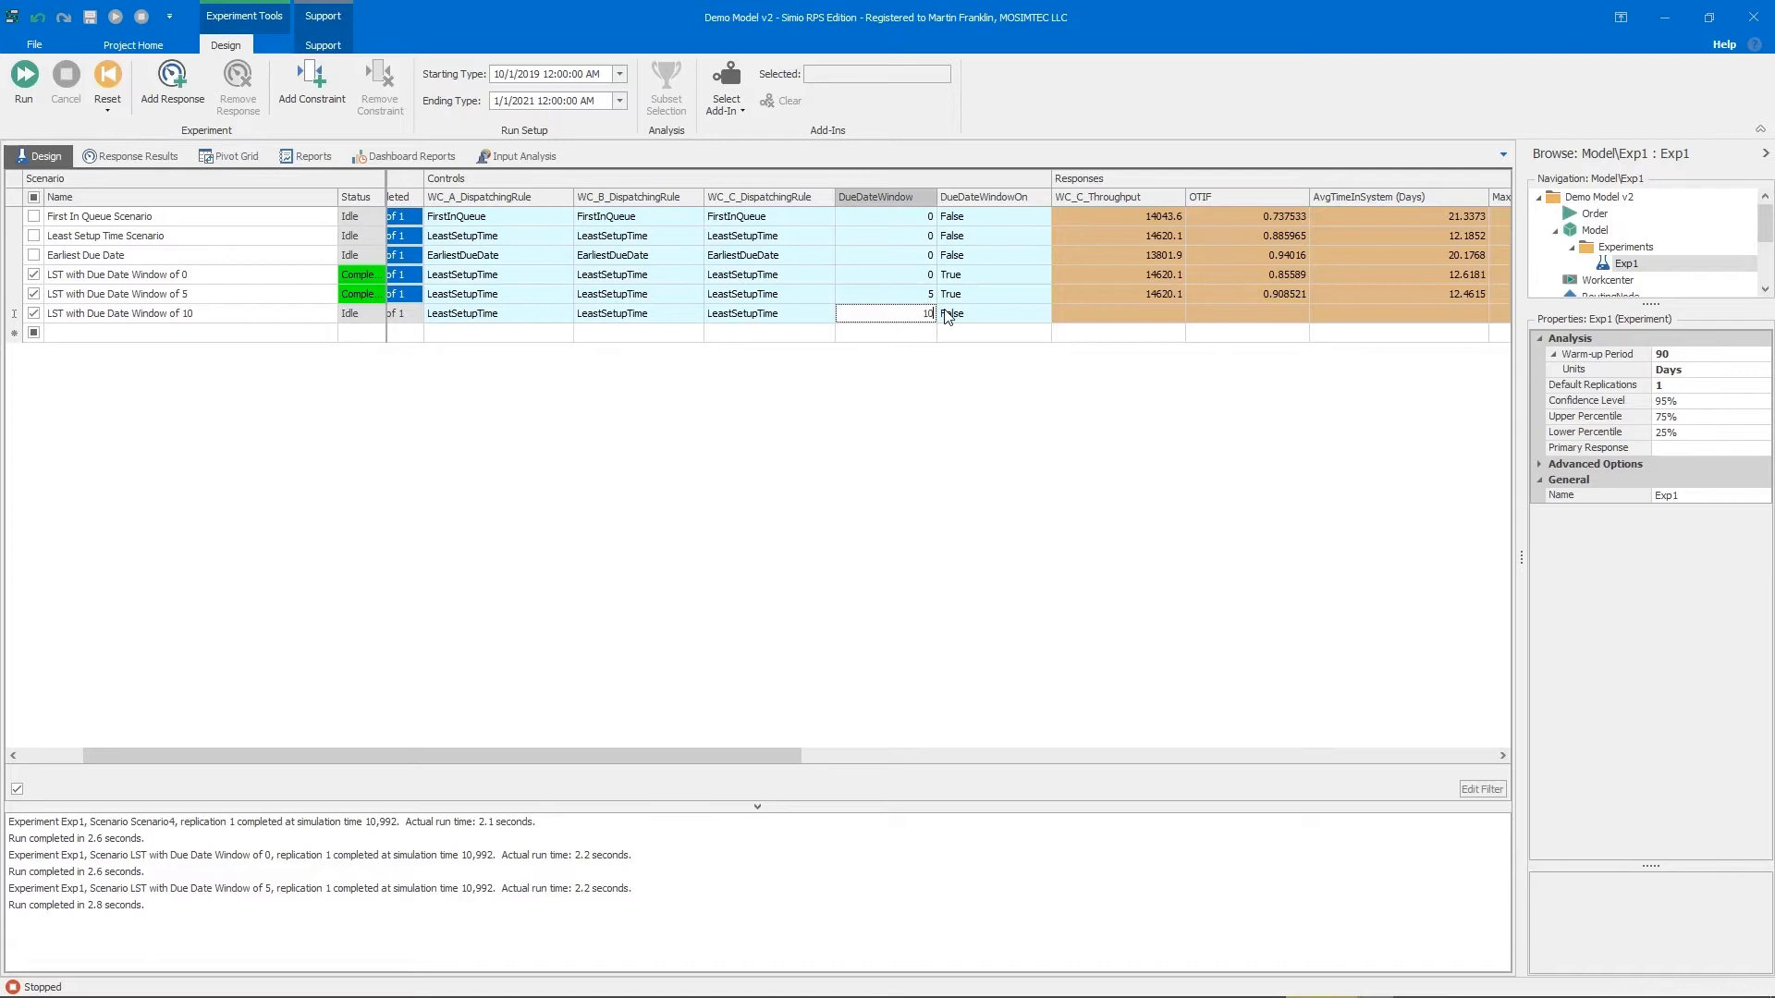
left_click(998, 315)
left_click(982, 344)
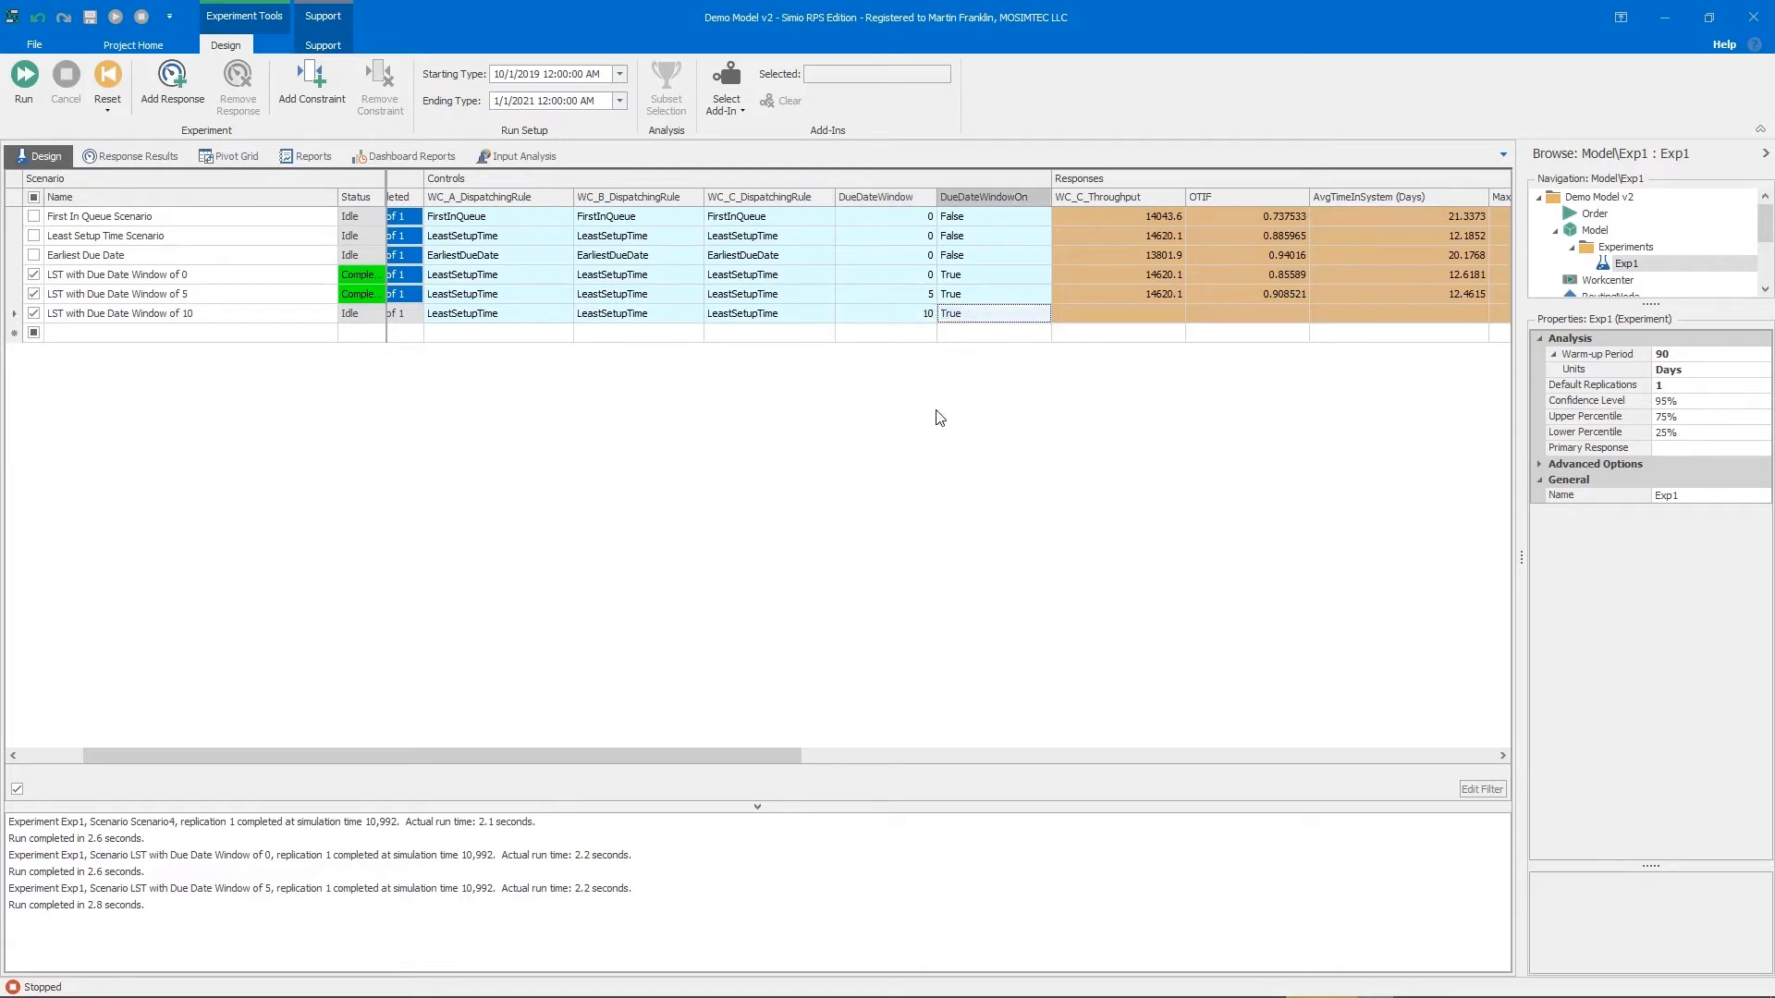
left_click(24, 78)
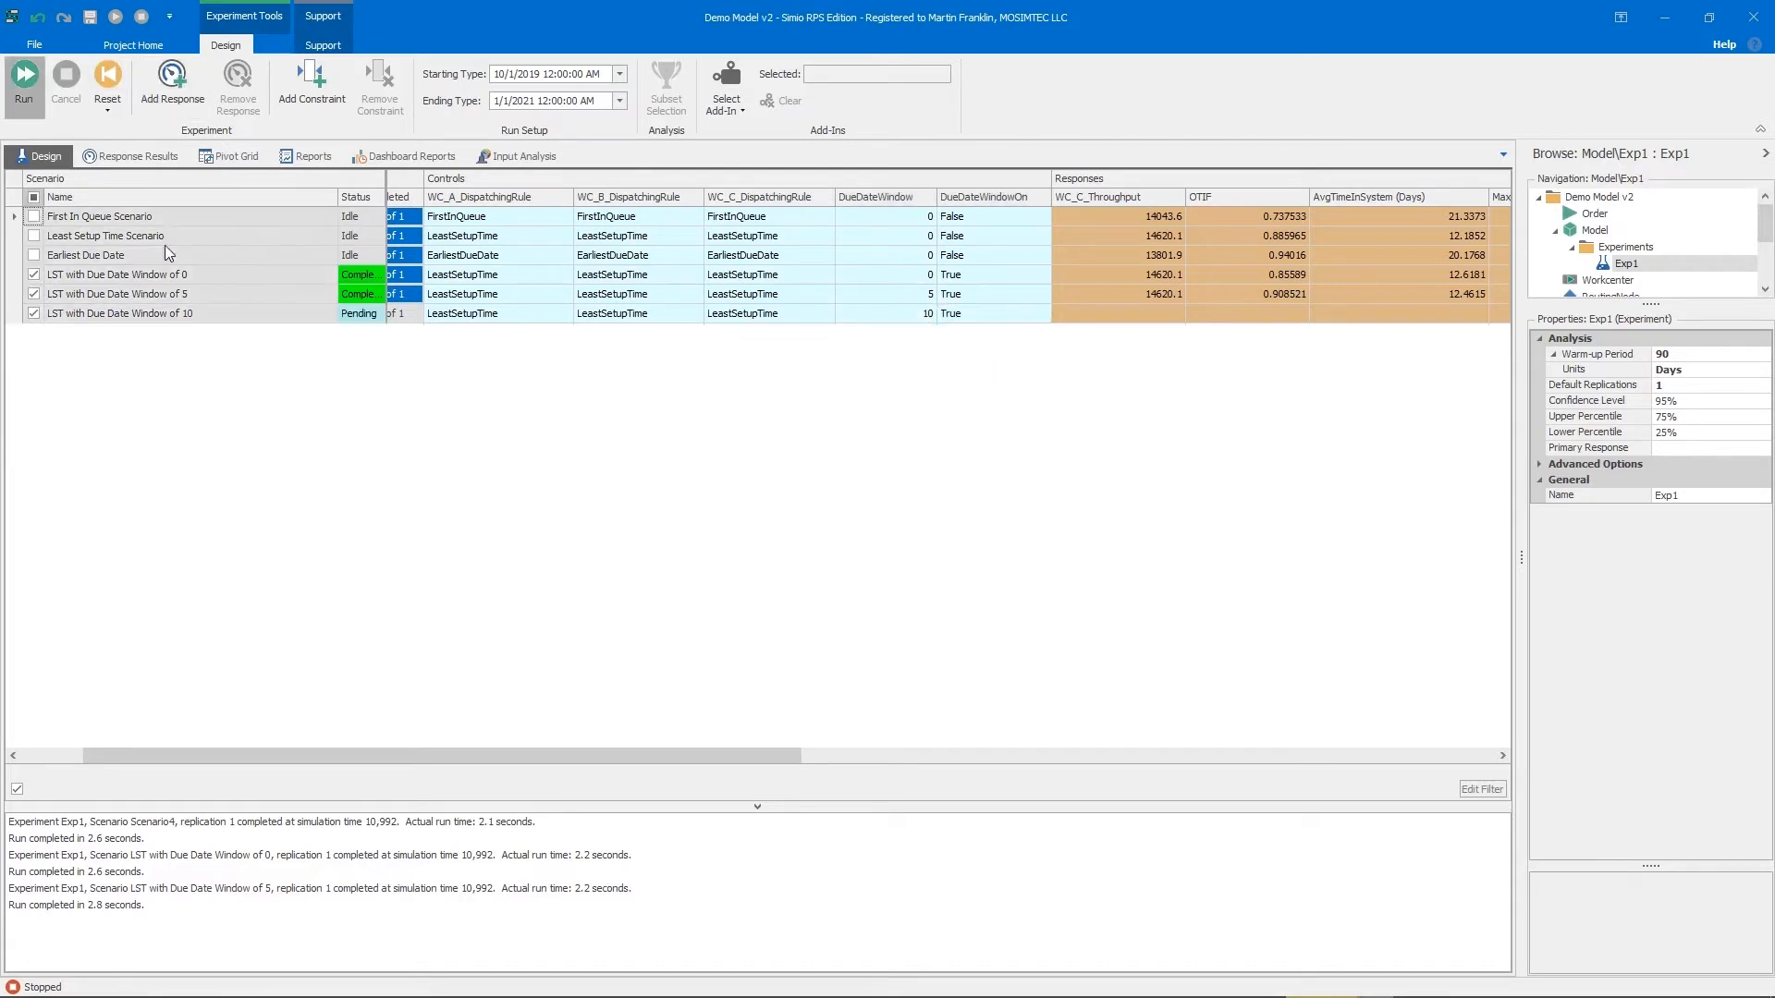